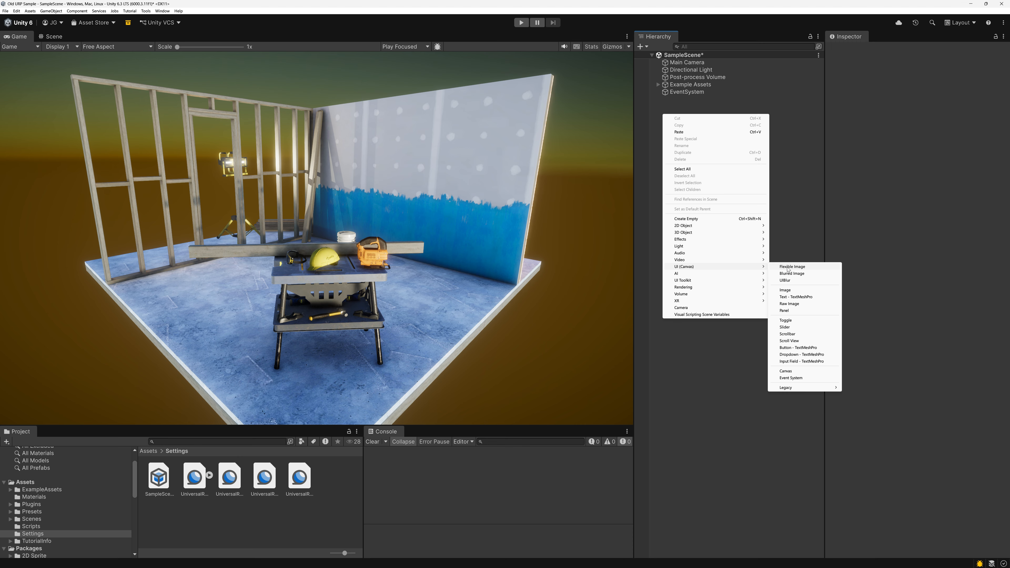
# Add a Flexible Image on a UI canvas in the scene and set its width and height to 800.
pyautogui.click(789, 268)
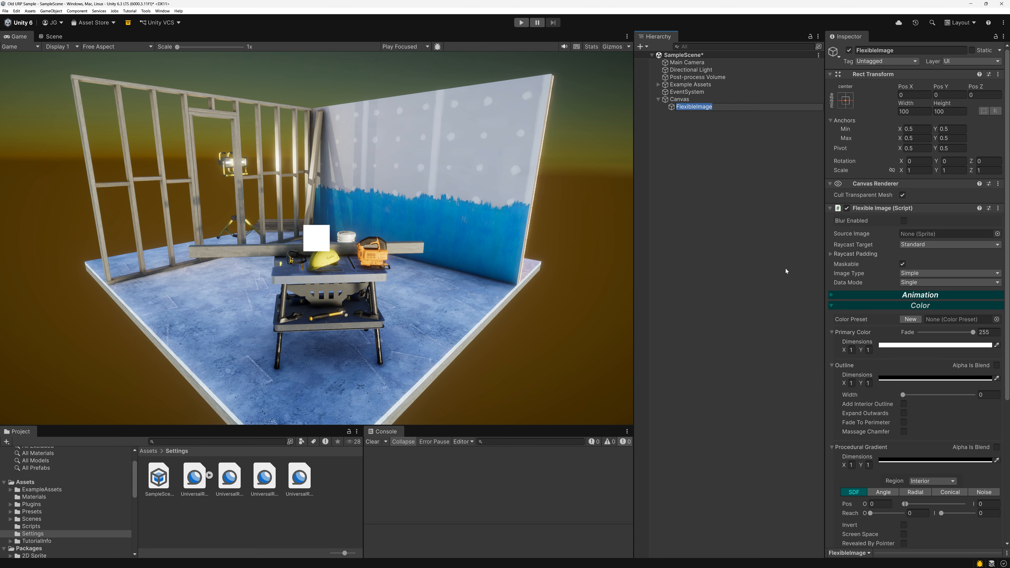
pyautogui.click(953, 112)
pyautogui.write('800')
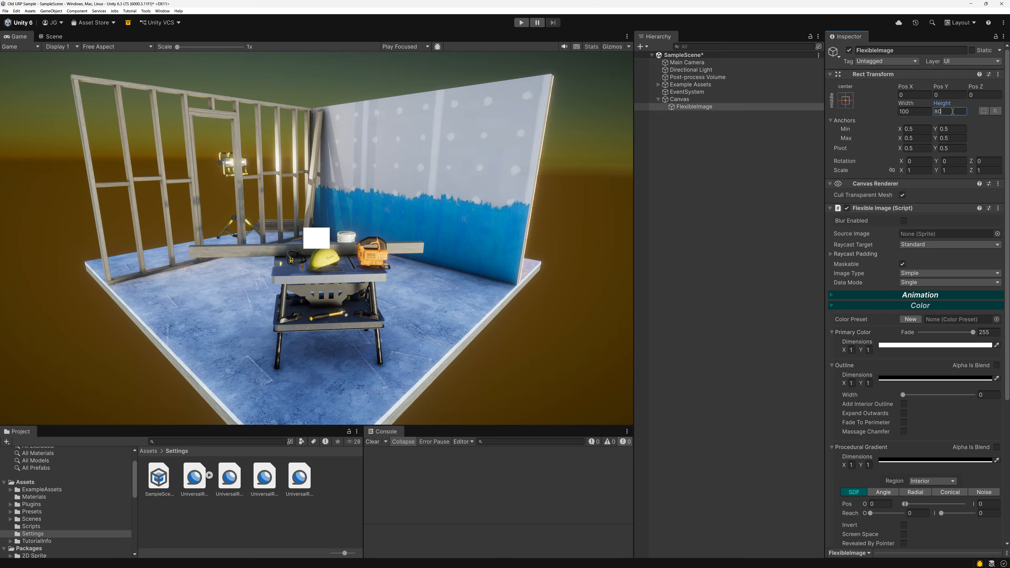
pyautogui.click(915, 112)
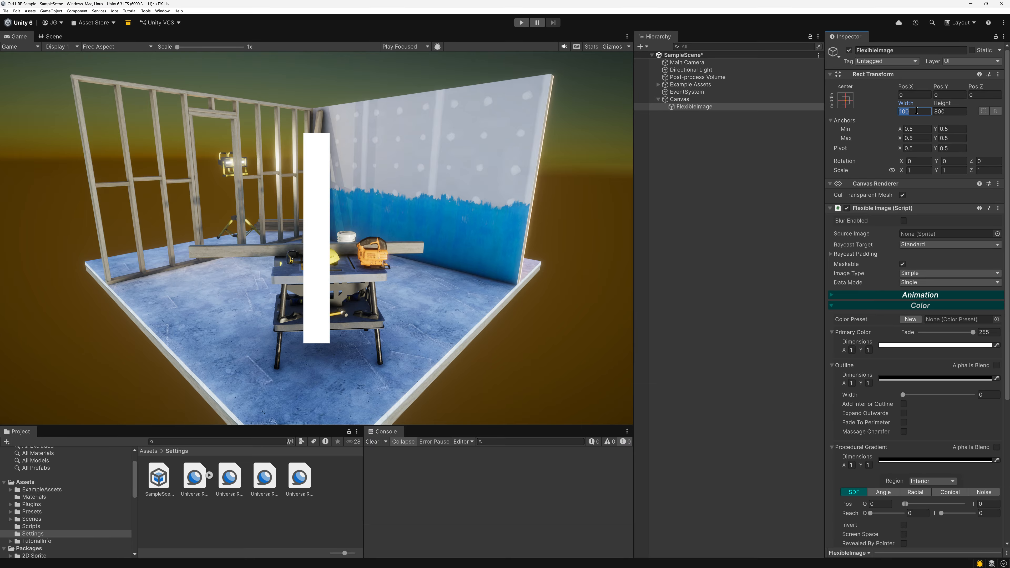
pyautogui.write('800')
# Give the image an outline of width 20 with a Y color dimension of 2, making the second outline color red.
pyautogui.scroll(-3, 863, 324)
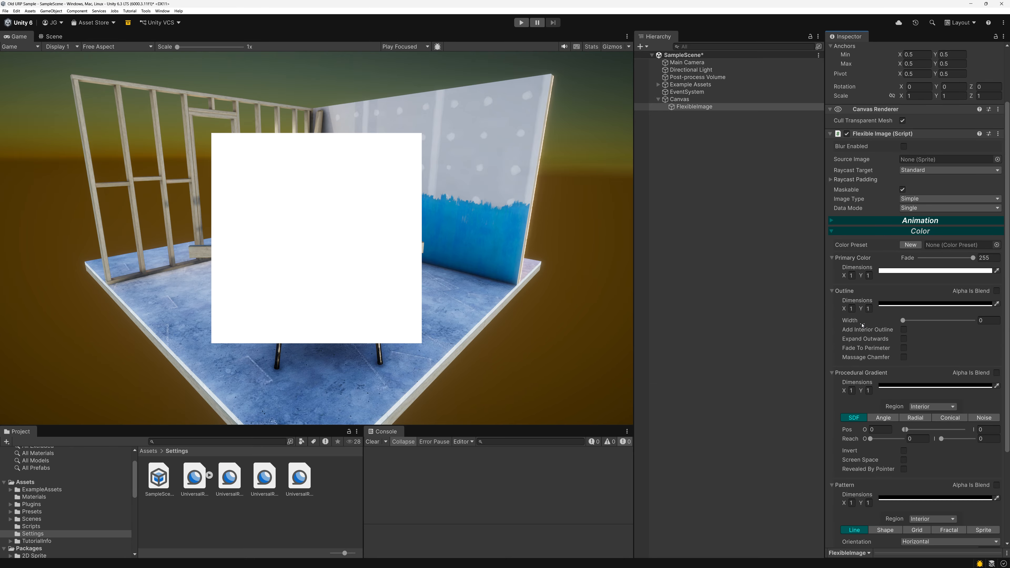
pyautogui.write('20')
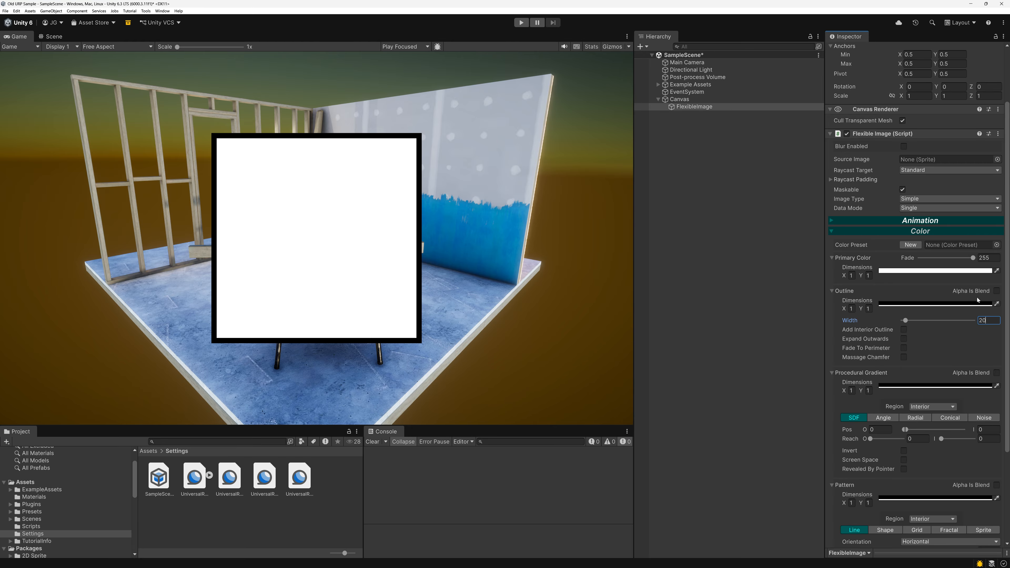
pyautogui.click(868, 309)
pyautogui.write('2')
pyautogui.click(900, 322)
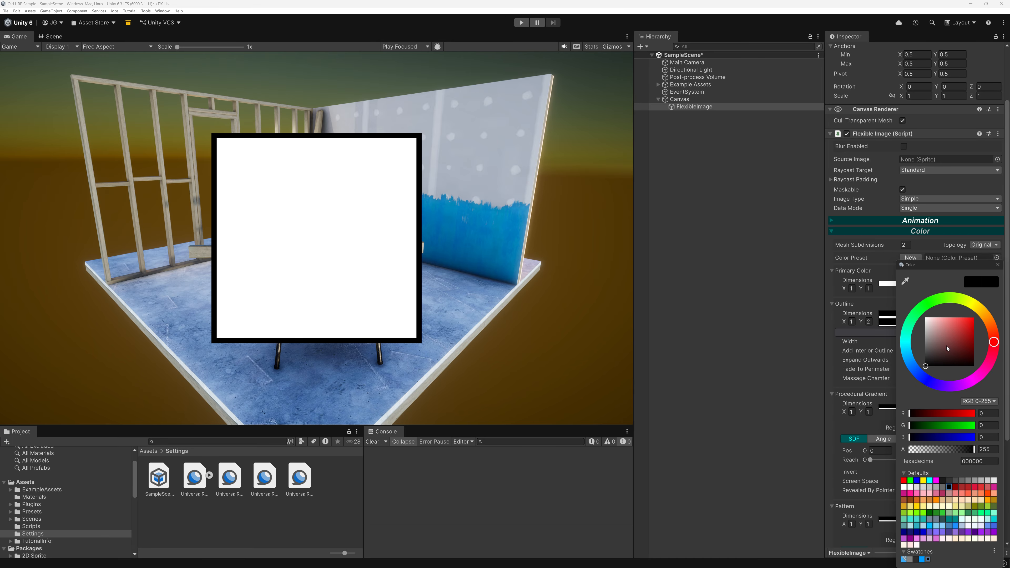
pyautogui.moveTo(946, 345); pyautogui.dragTo(976, 311)
pyautogui.click(998, 258)
pyautogui.click(1004, 167)
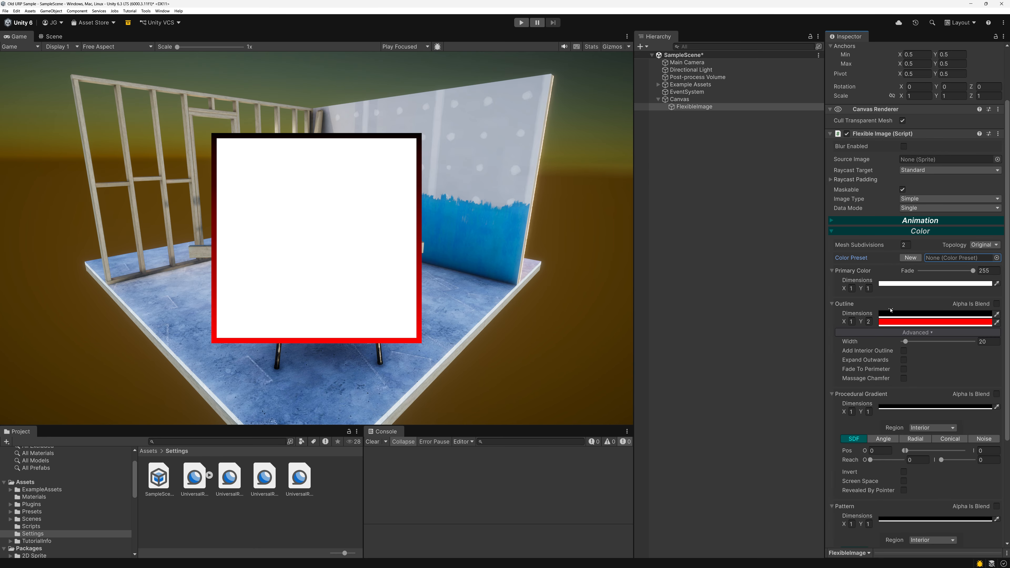
# Enable blur on the Flexible Image and assign Main Camera as its blur camera.
pyautogui.scroll(3, 880, 217)
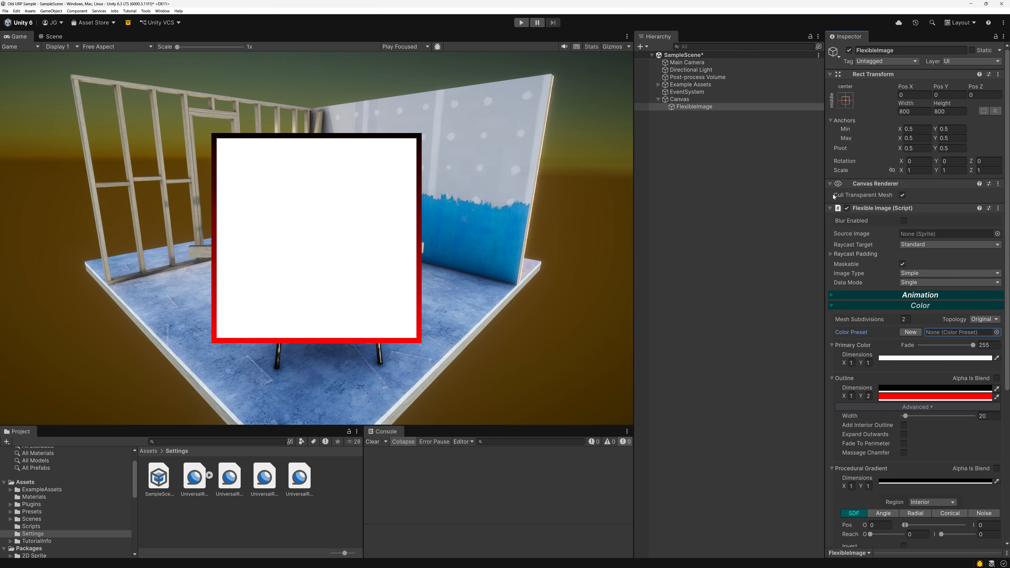
pyautogui.click(903, 221)
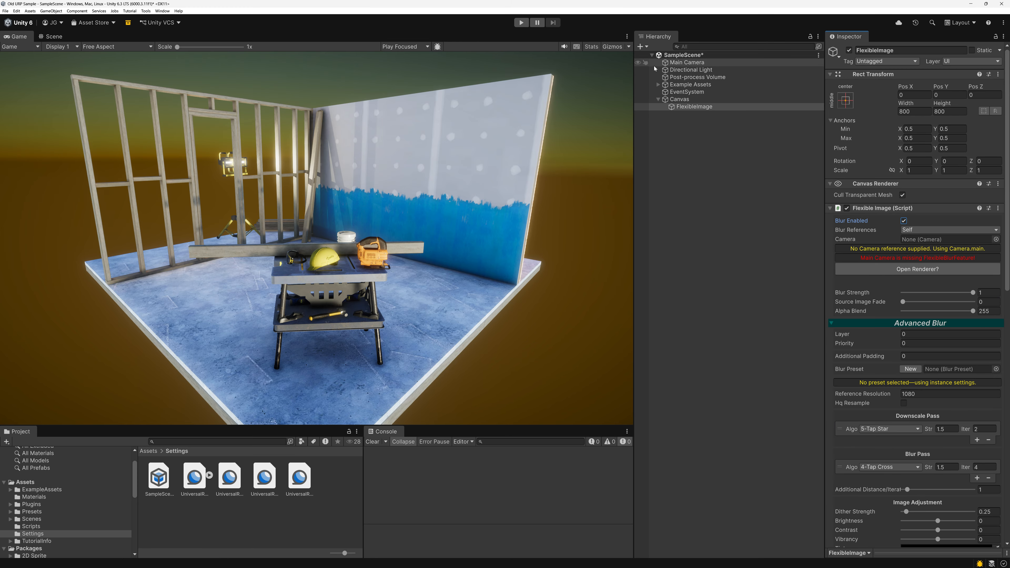
pyautogui.moveTo(676, 63); pyautogui.dragTo(939, 239)
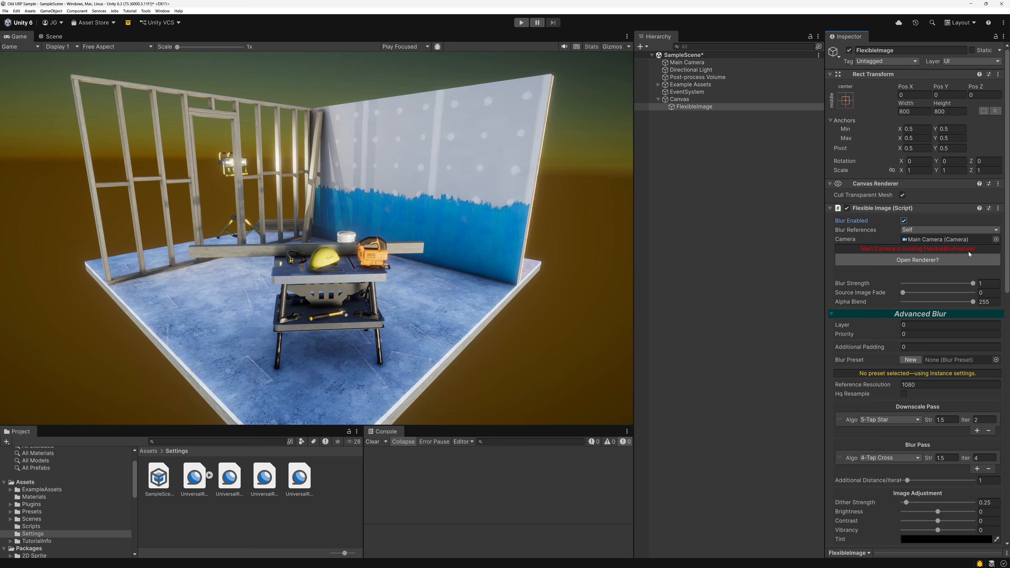
# Add the Flexible Blur Feature to the camera's Universal Renderer and reselect the FlexibleImage object.
pyautogui.click(939, 260)
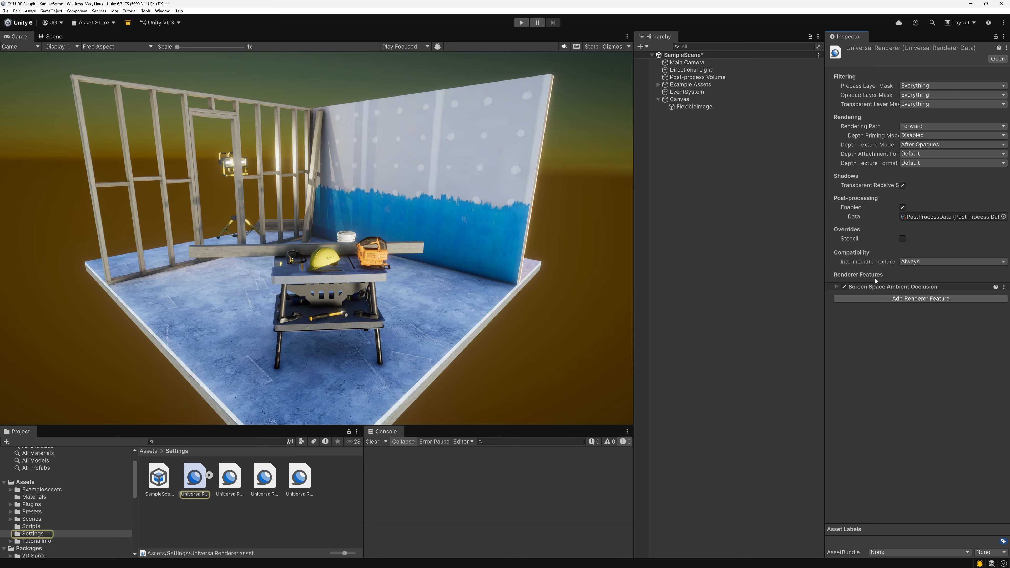
pyautogui.click(880, 299)
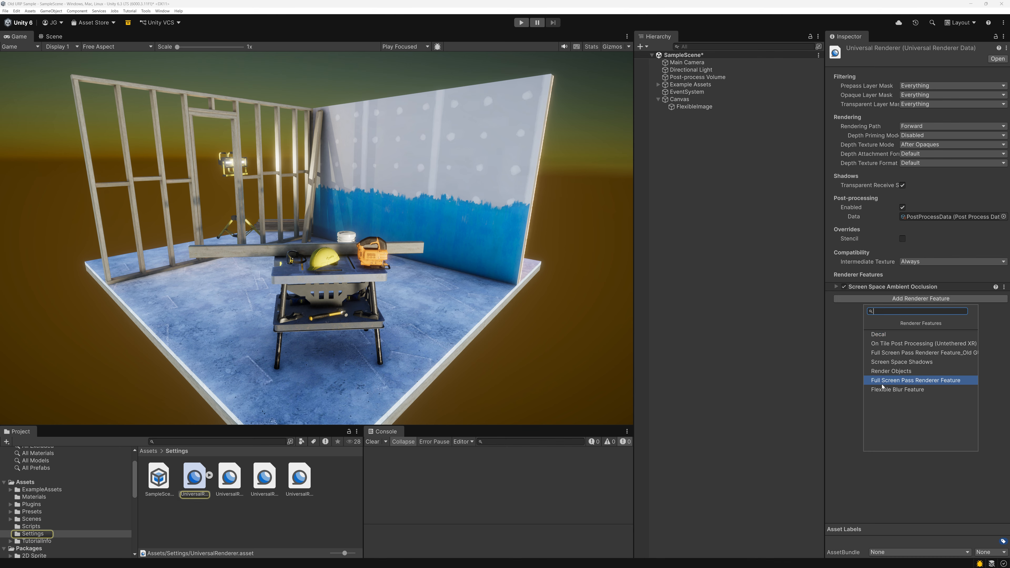
pyautogui.click(884, 391)
pyautogui.click(723, 107)
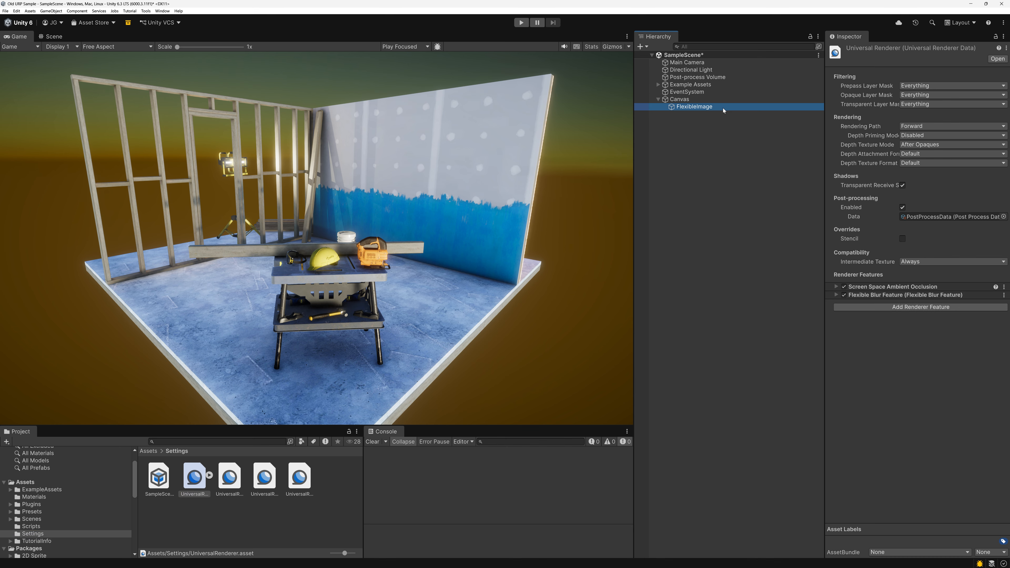
pyautogui.click(722, 100)
pyautogui.click(721, 107)
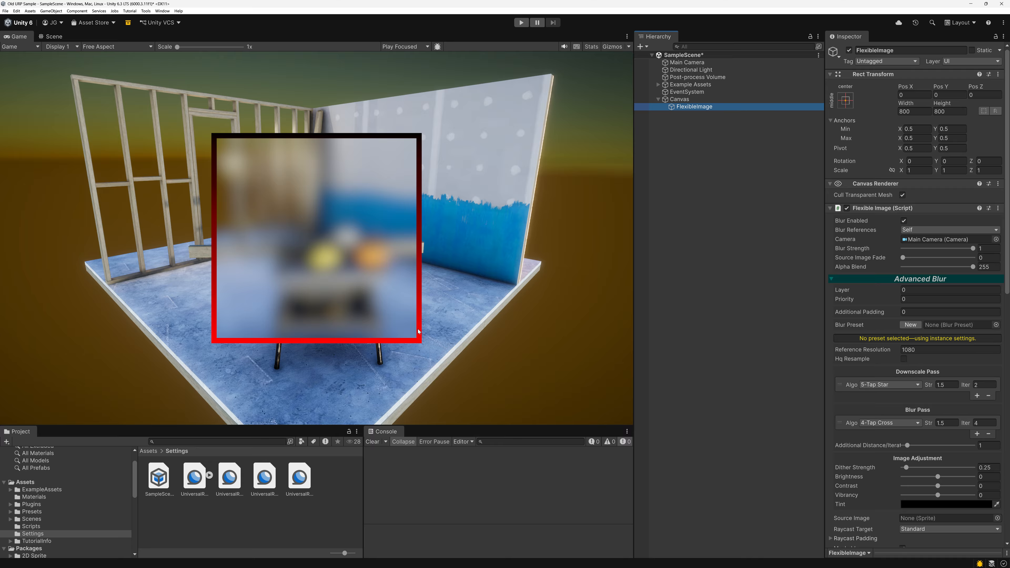
# Open the UniversalRenderer asset's properties in a separate window and dock it beneath the Hierarchy.
pyautogui.click(685, 100)
pyautogui.rightClick(231, 481)
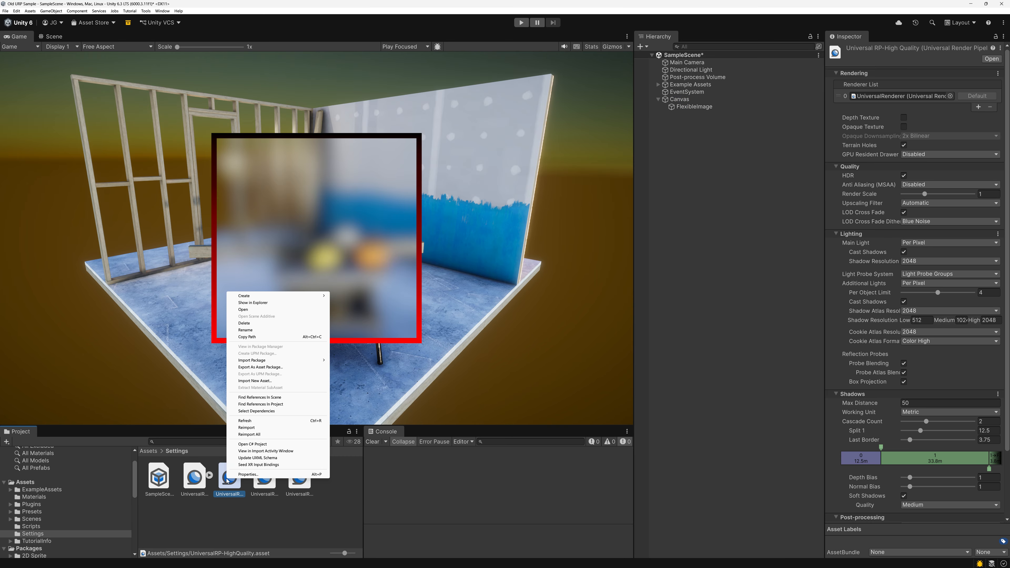
pyautogui.click(185, 479)
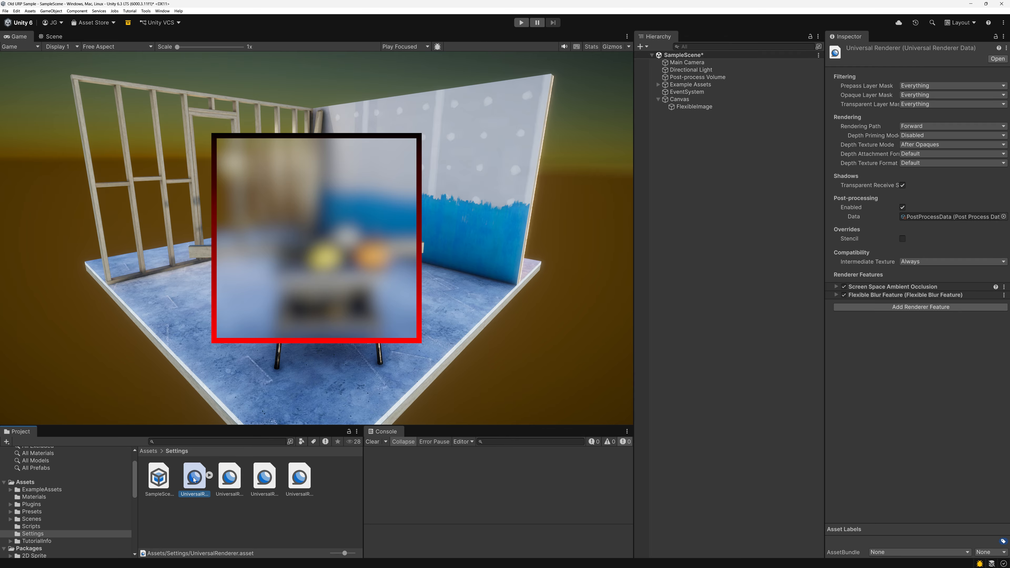
pyautogui.rightClick(194, 480)
pyautogui.click(208, 477)
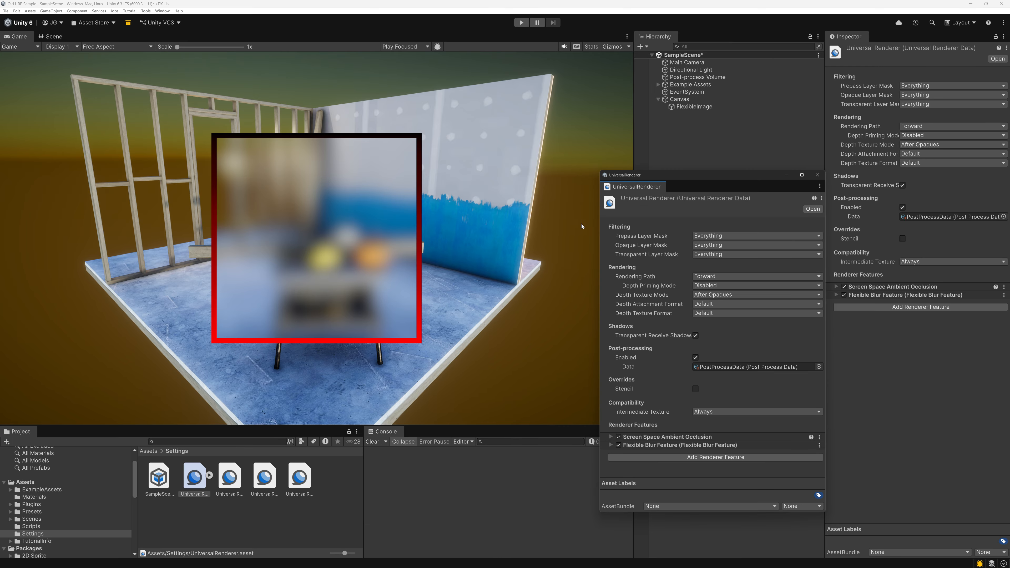
pyautogui.moveTo(635, 185); pyautogui.dragTo(707, 514)
pyautogui.moveTo(712, 381); pyautogui.dragTo(725, 154)
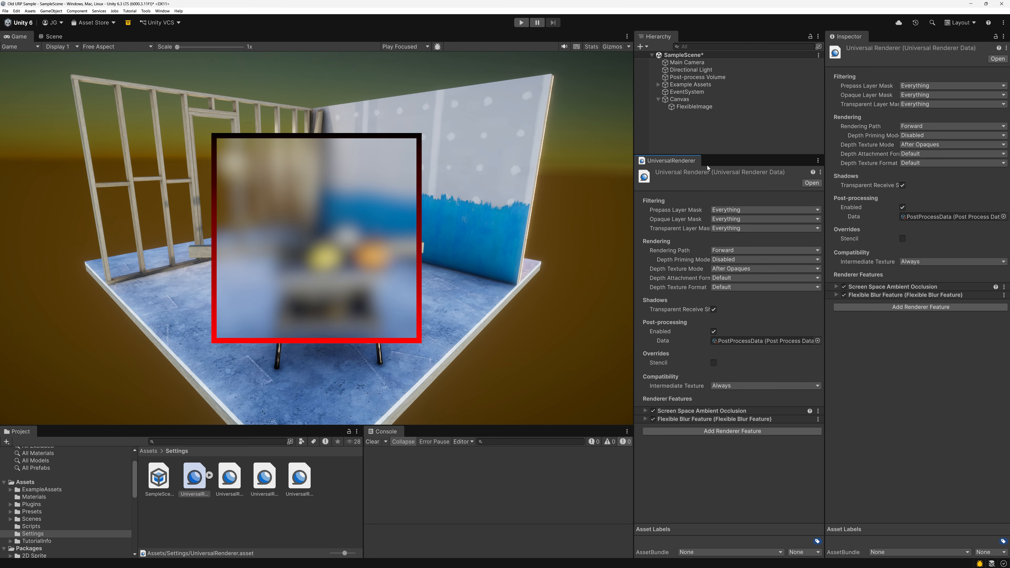
# Select the Canvas and expand the Flexible Blur Feature in the docked renderer properties to examine its settings.
pyautogui.click(718, 99)
pyautogui.click(710, 106)
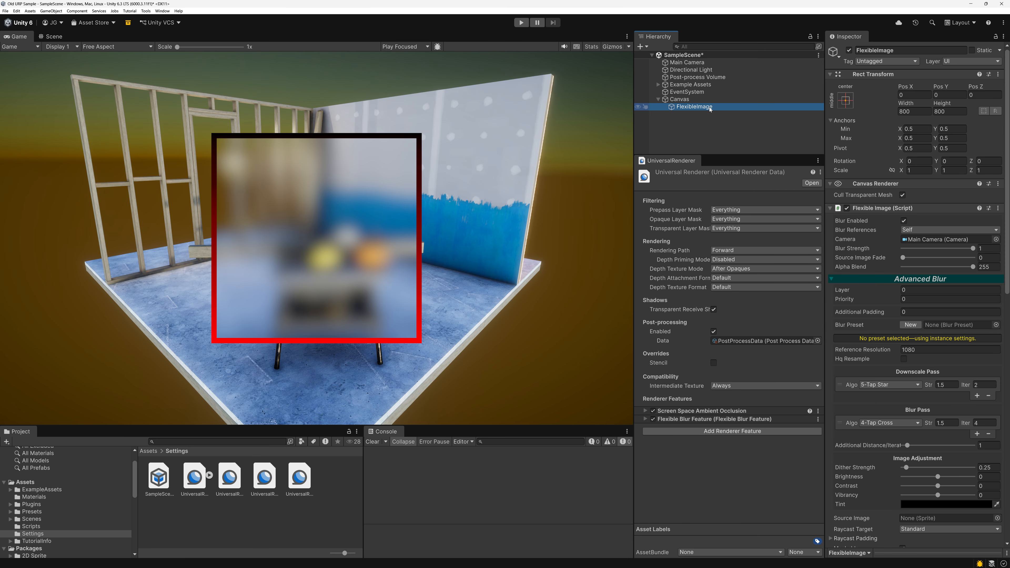
pyautogui.press('Up')
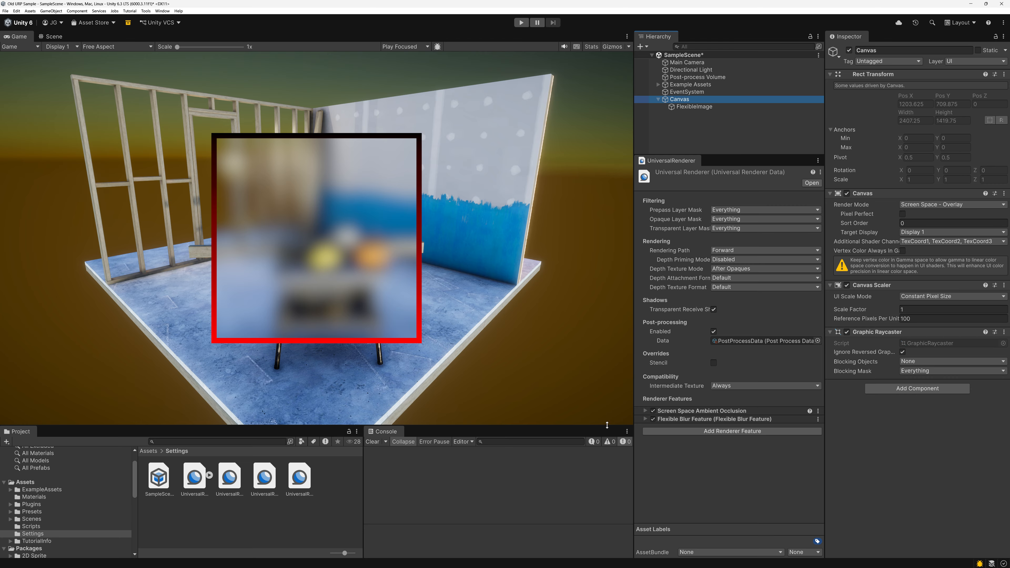
pyautogui.click(644, 420)
pyautogui.scroll(-3, 750, 388)
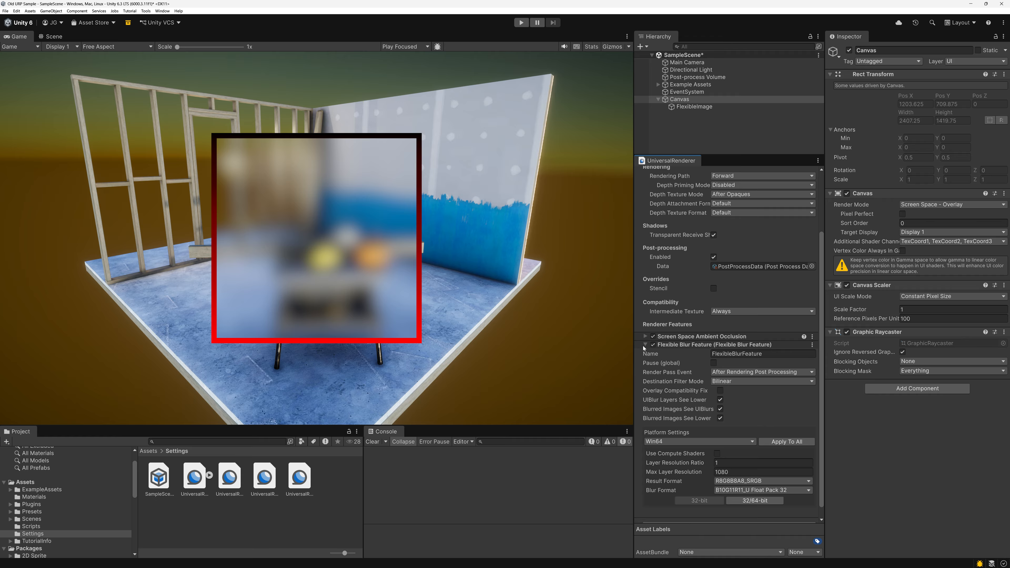
pyautogui.scroll(3, 739, 302)
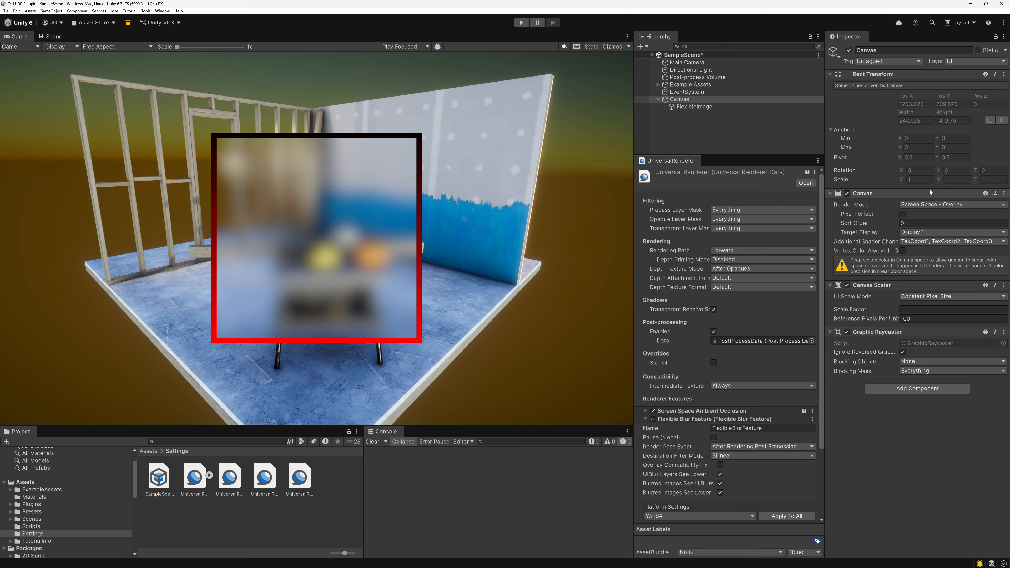
# Set the Canvas to Screen Space - Camera with Main Camera as render camera and a plane distance of 1.
pyautogui.click(922, 204)
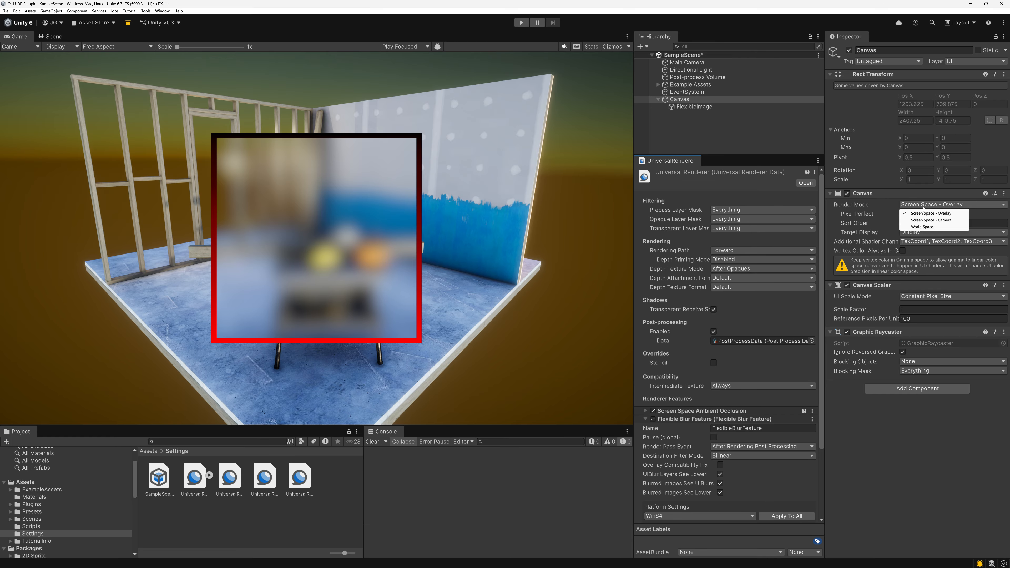
pyautogui.click(921, 220)
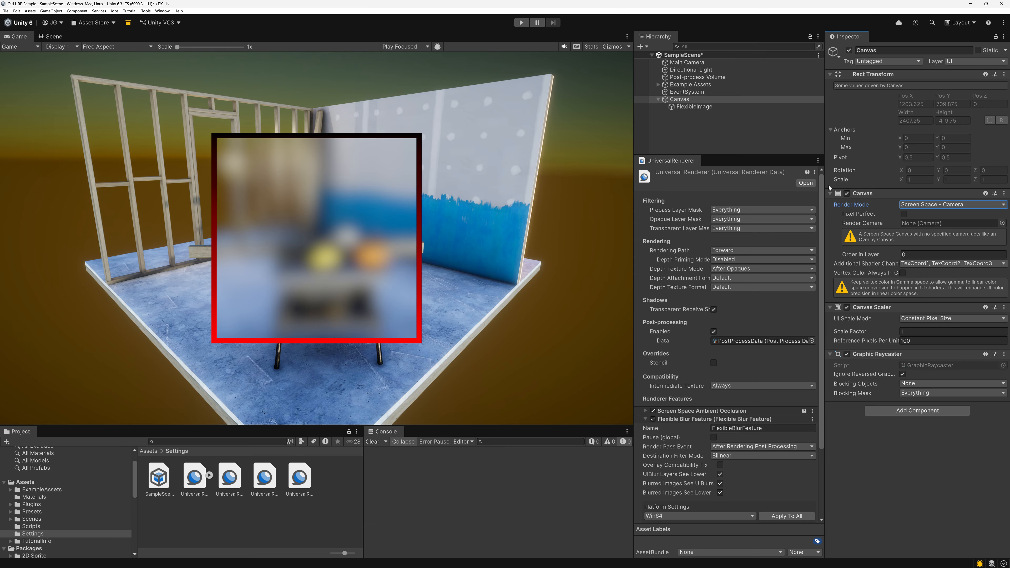
pyautogui.moveTo(691, 66); pyautogui.dragTo(921, 225)
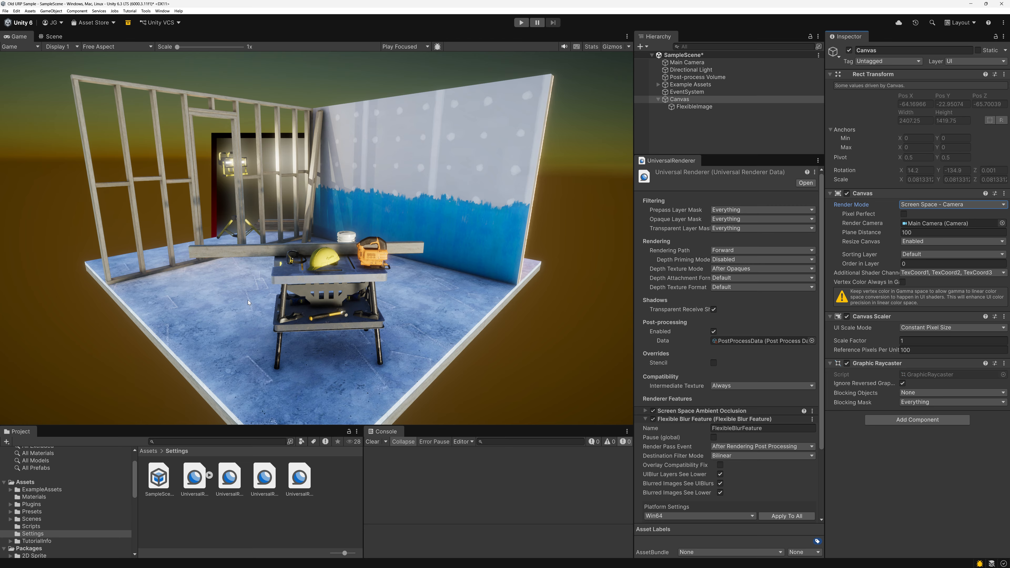
pyautogui.click(918, 232)
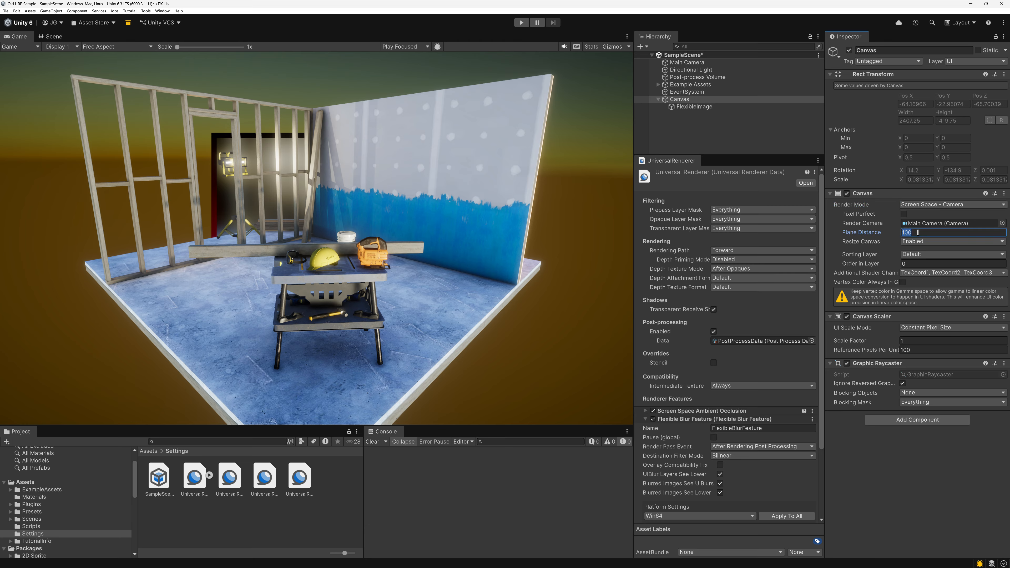
pyautogui.write('1')
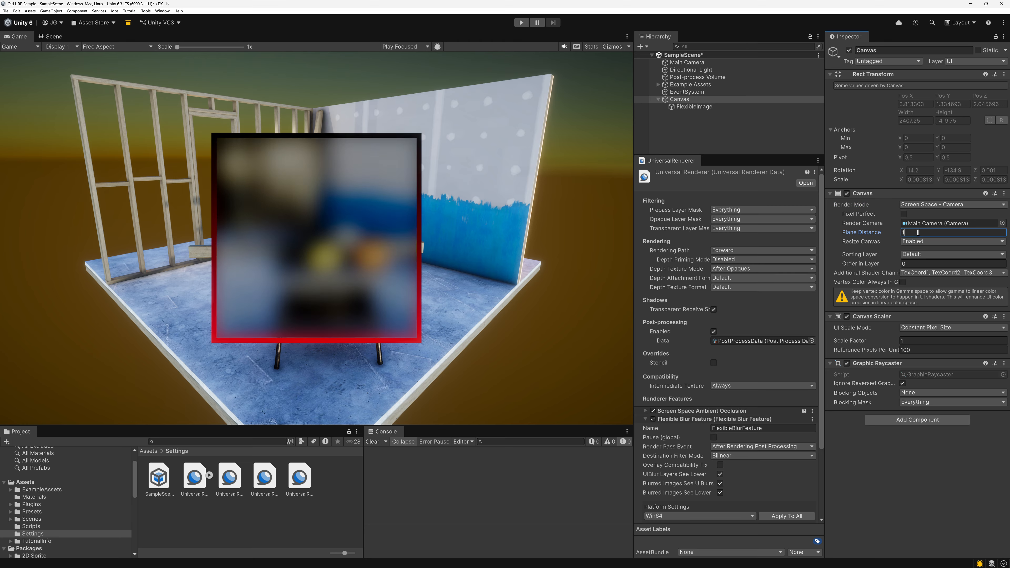
pyautogui.click(312, 225)
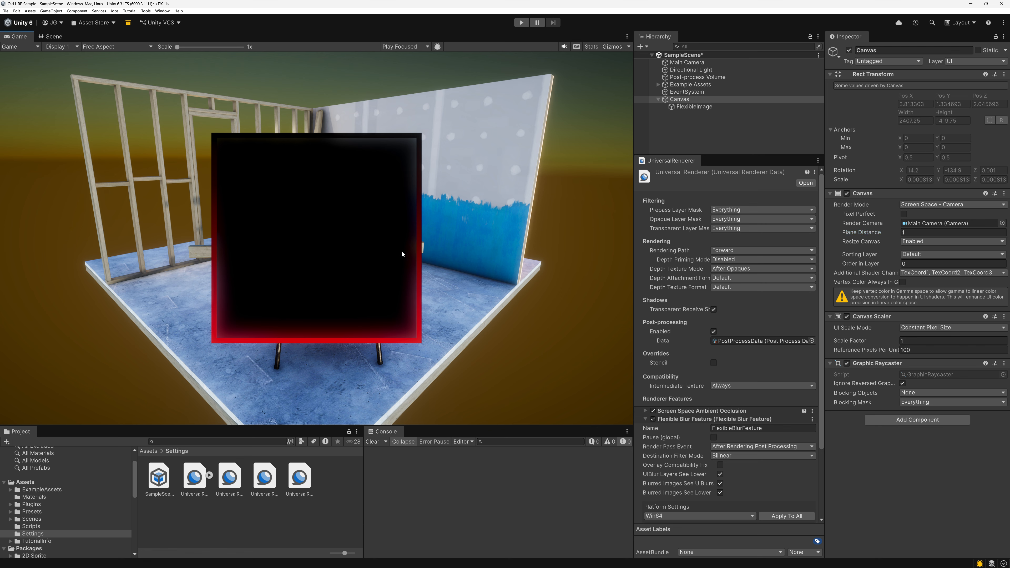
# Create a new camera as a child of Main Camera and set its render type to Overlay.
pyautogui.click(686, 62)
pyautogui.rightClick(686, 64)
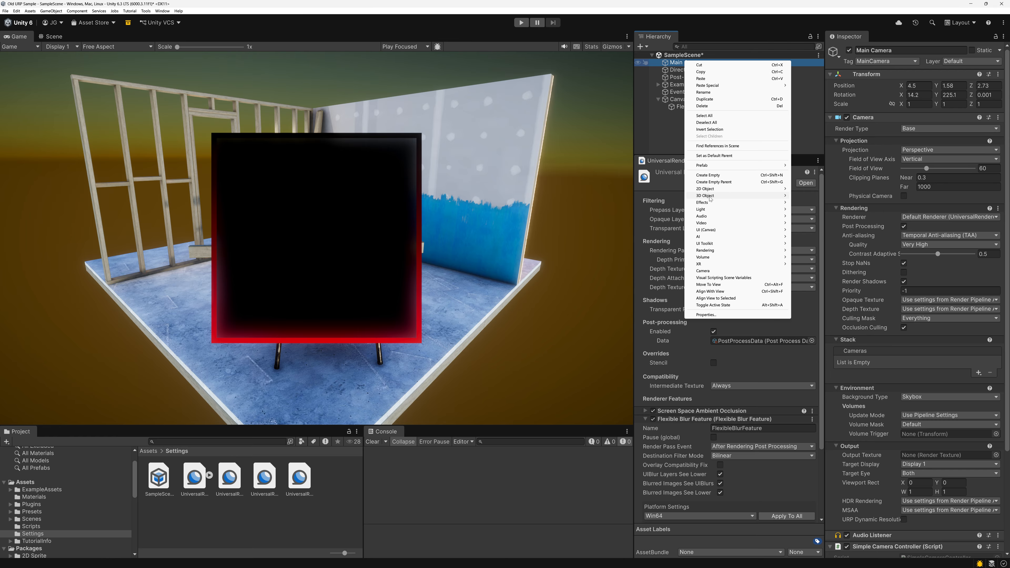
pyautogui.click(712, 270)
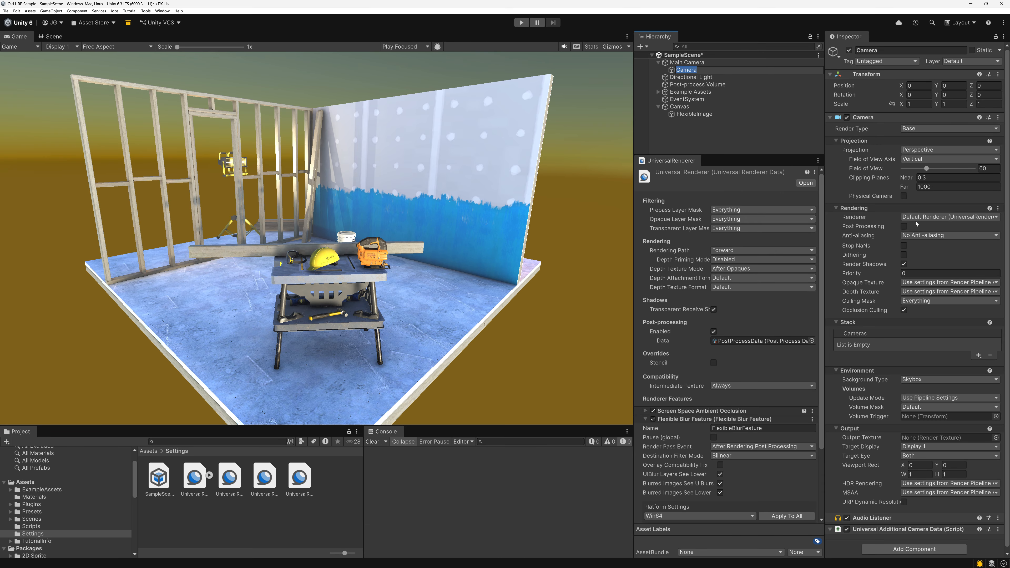
pyautogui.click(918, 129)
pyautogui.click(913, 145)
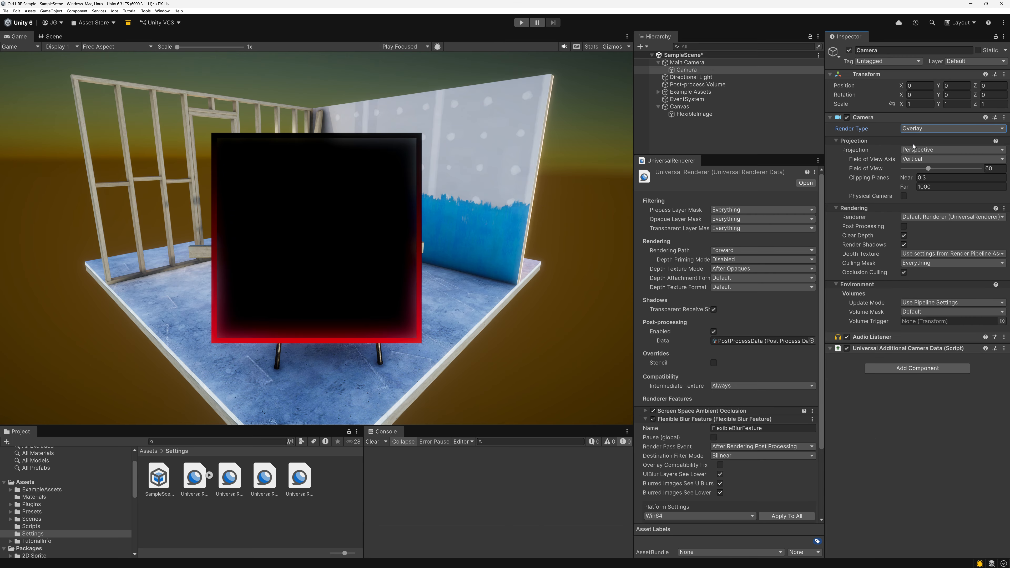
# Restrict the overlay camera's culling mask to the UI layer only.
pyautogui.click(914, 263)
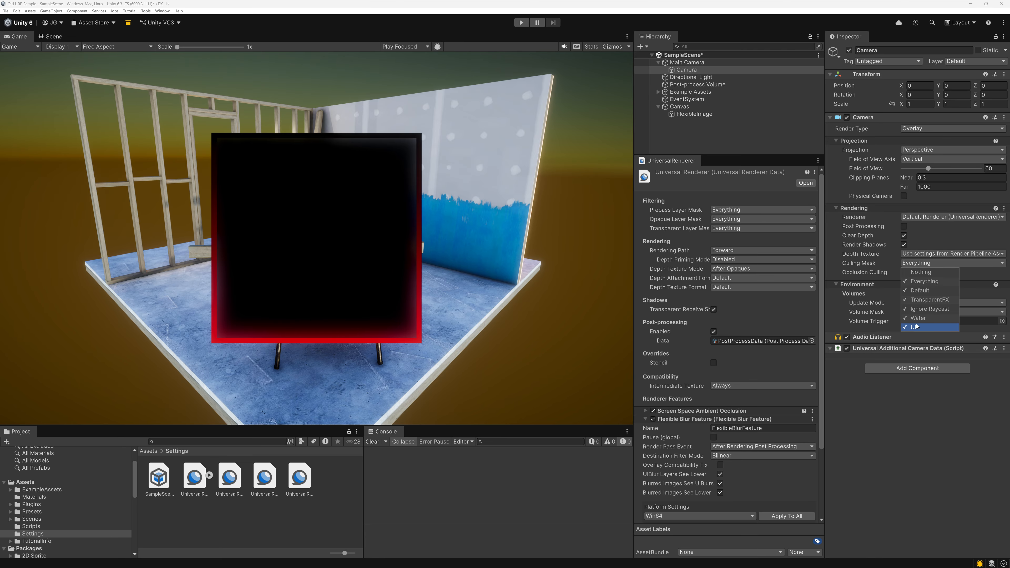
pyautogui.click(914, 274)
pyautogui.click(912, 328)
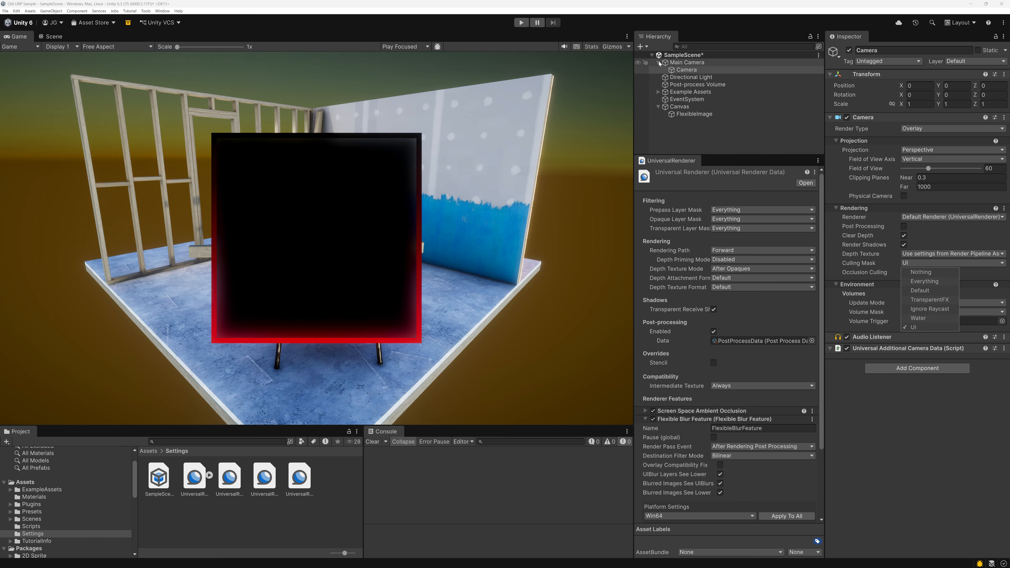
# Add the child overlay camera to Main Camera's camera stack.
pyautogui.click(690, 63)
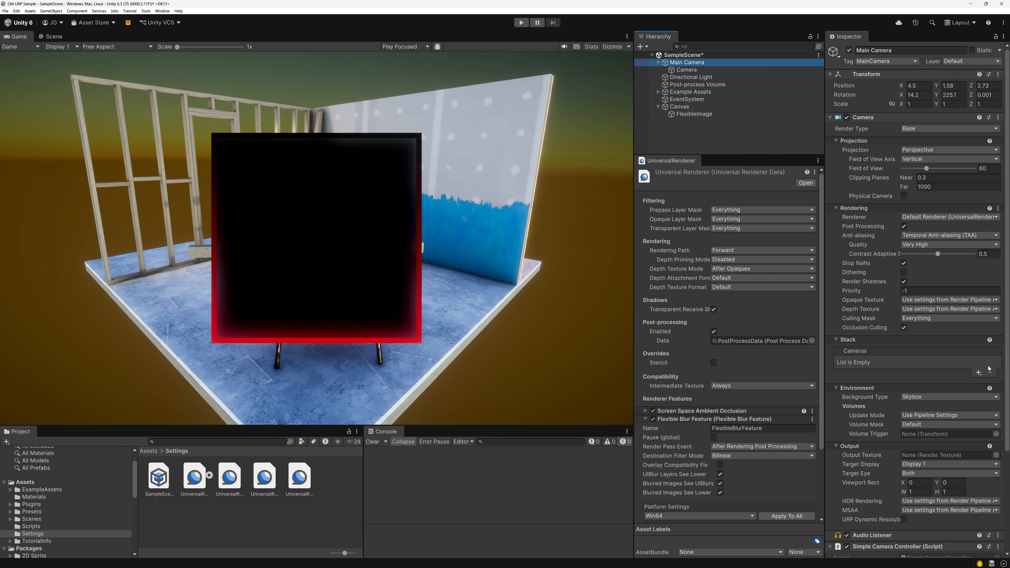
pyautogui.click(978, 373)
pyautogui.click(980, 381)
# Exclude the UI layer from Main Camera's culling mask.
pyautogui.click(920, 318)
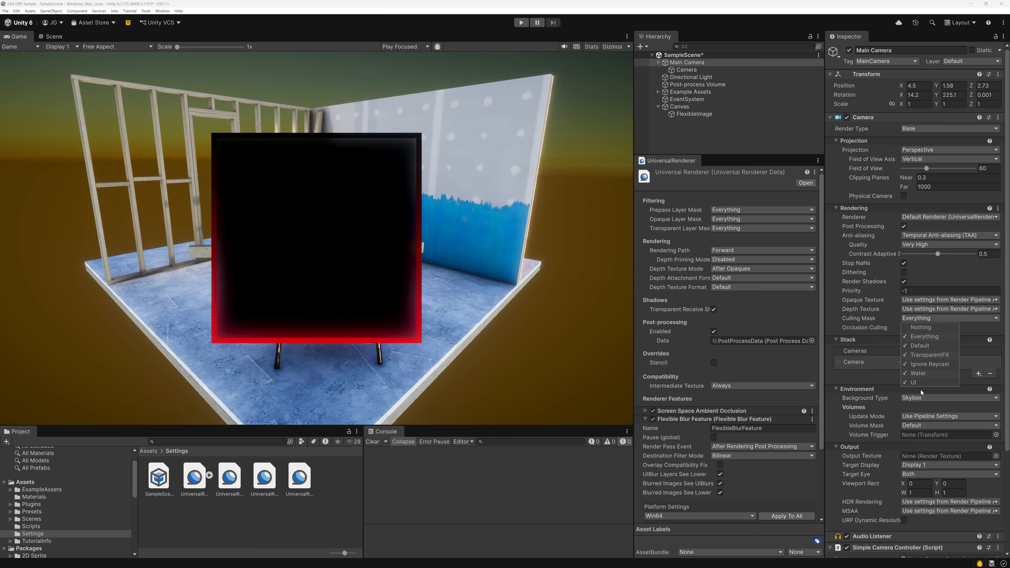
pyautogui.click(920, 383)
pyautogui.click(855, 331)
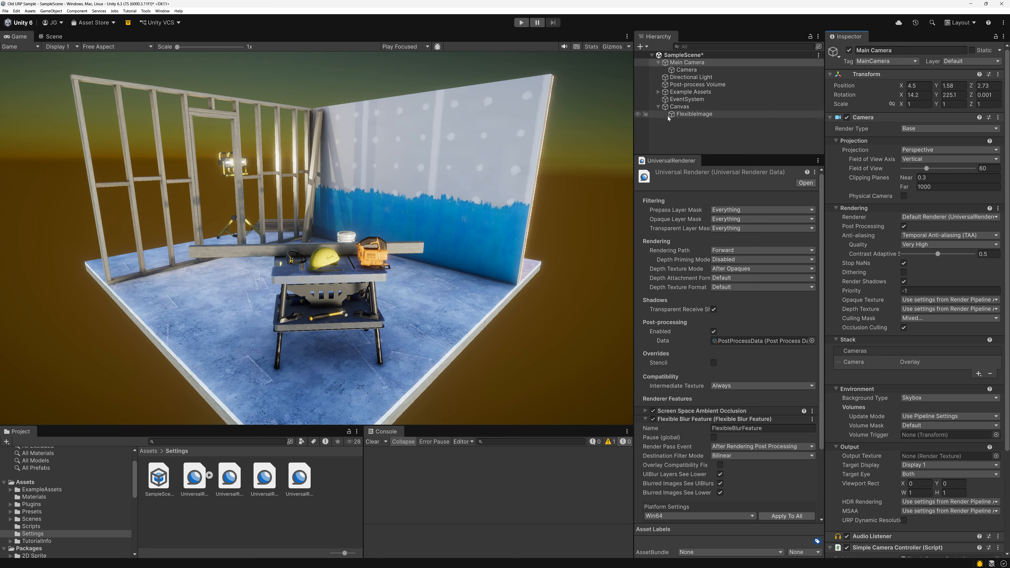
# Assign the child overlay camera as the Canvas's render camera.
pyautogui.click(679, 106)
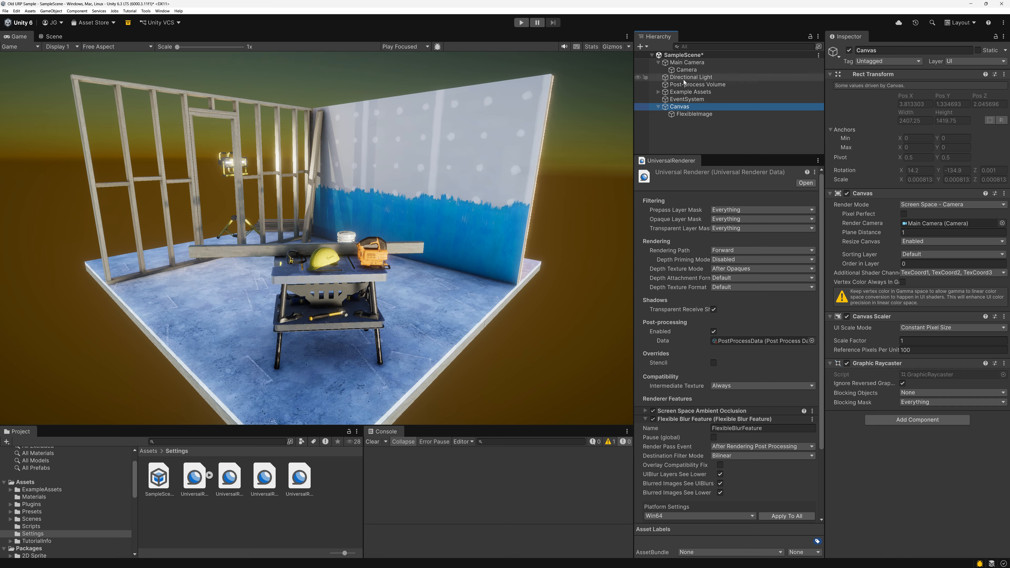
pyautogui.moveTo(687, 63); pyautogui.dragTo(941, 224)
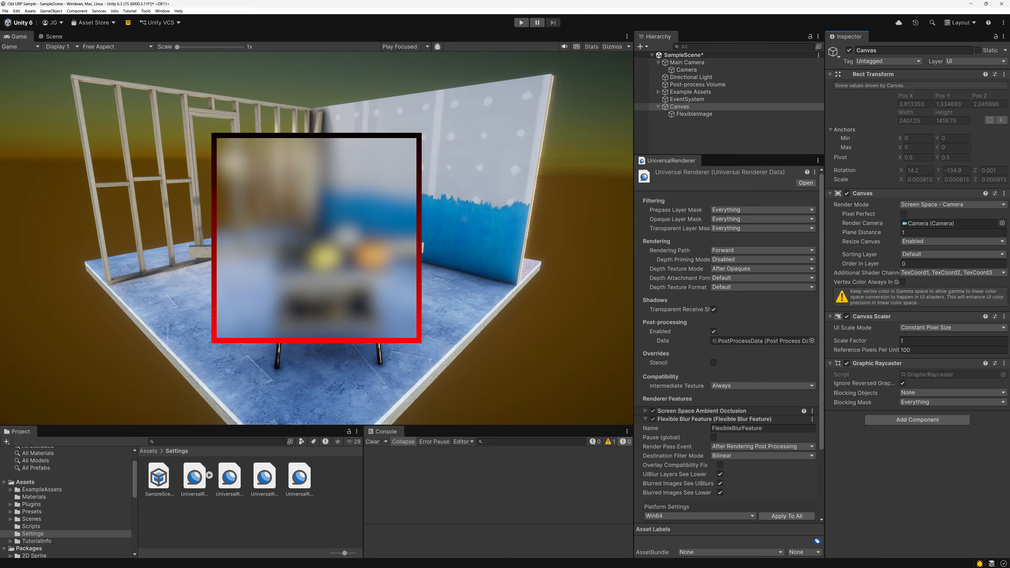
# Rotate the FlexibleImage to about -26 on Y and shift its X position to about -356.
pyautogui.click(694, 114)
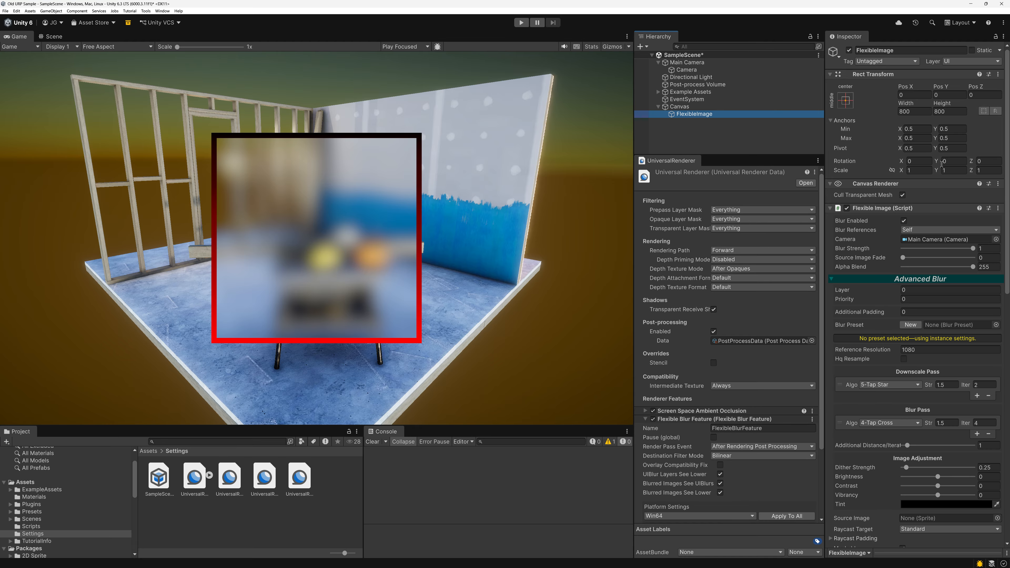
pyautogui.moveTo(938, 162); pyautogui.dragTo(832, 170)
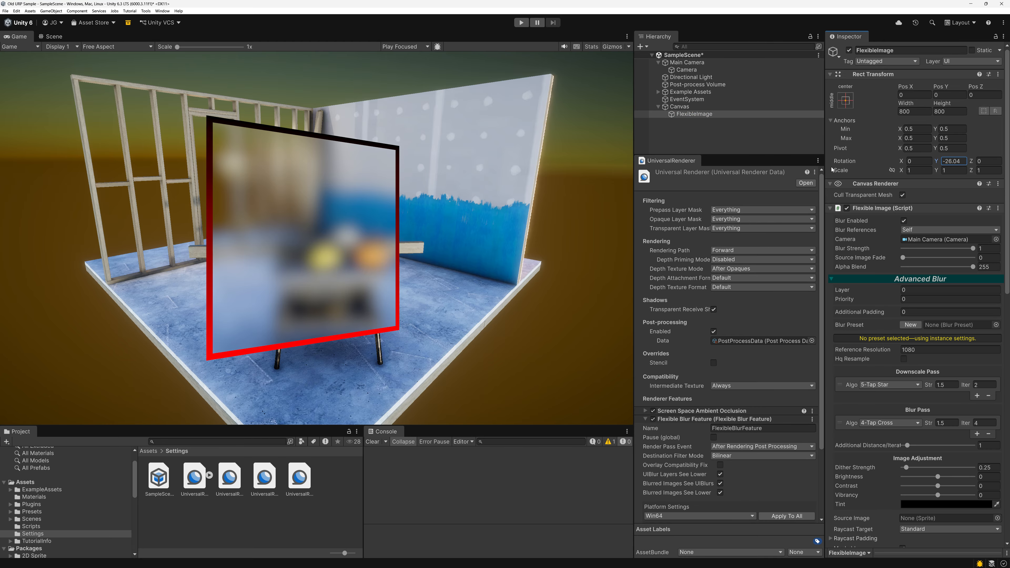
pyautogui.moveTo(905, 91); pyautogui.dragTo(554, 287)
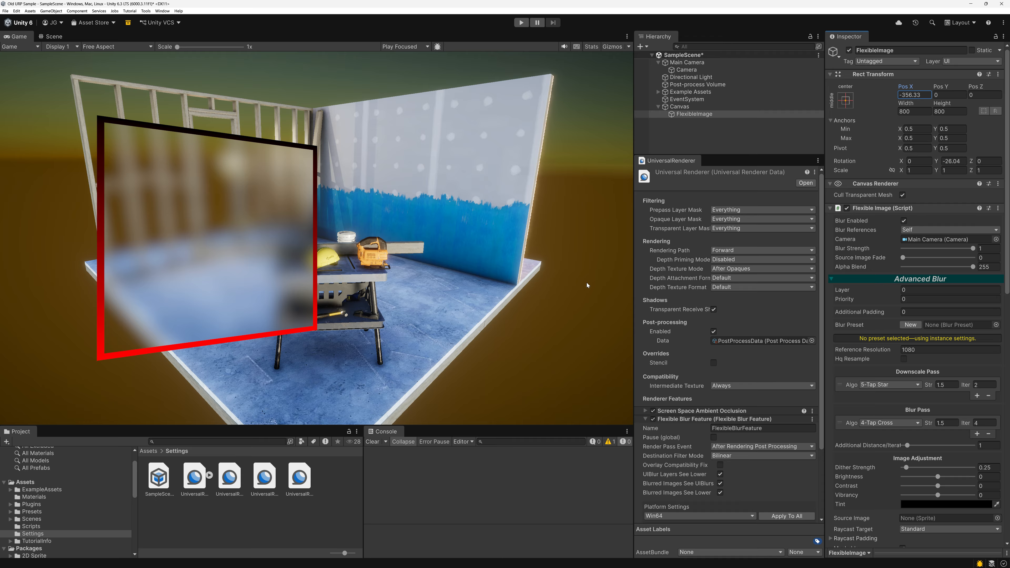
# Switch the Canvas render mode to Screen Space - Overlay for comparison and return it to Screen Space - Camera.
pyautogui.click(680, 106)
pyautogui.click(959, 205)
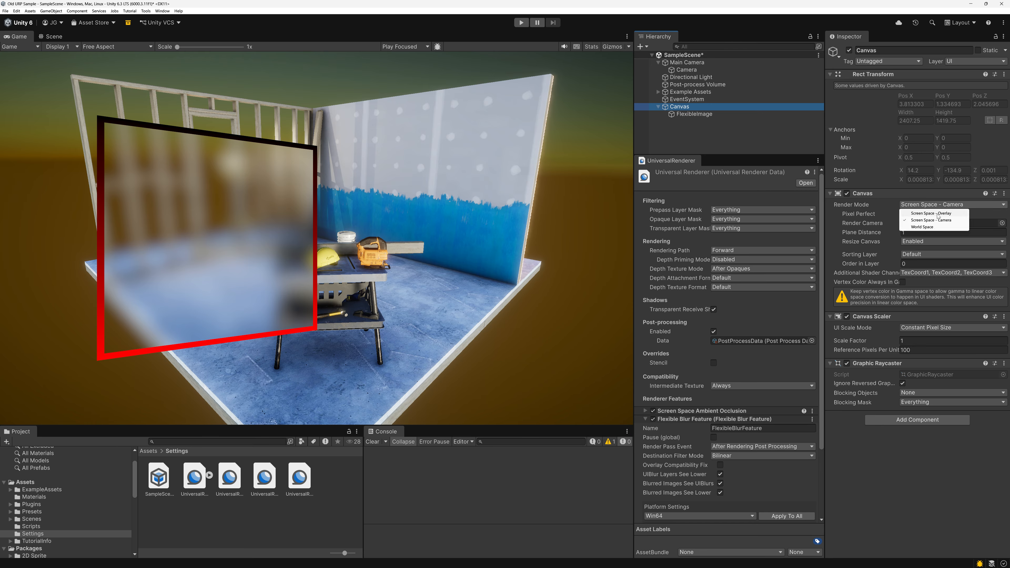
pyautogui.click(939, 213)
pyautogui.click(918, 205)
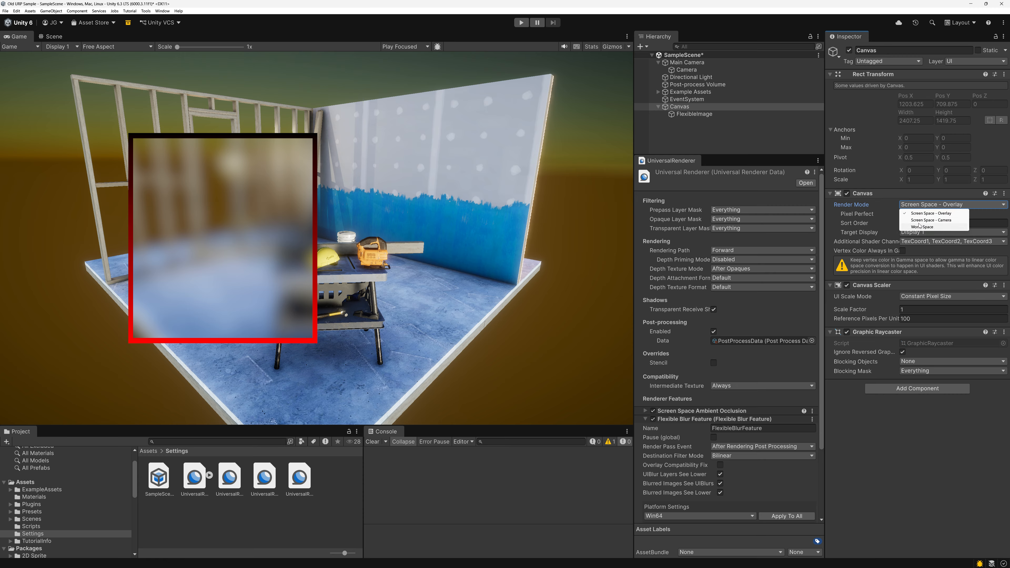
pyautogui.click(921, 220)
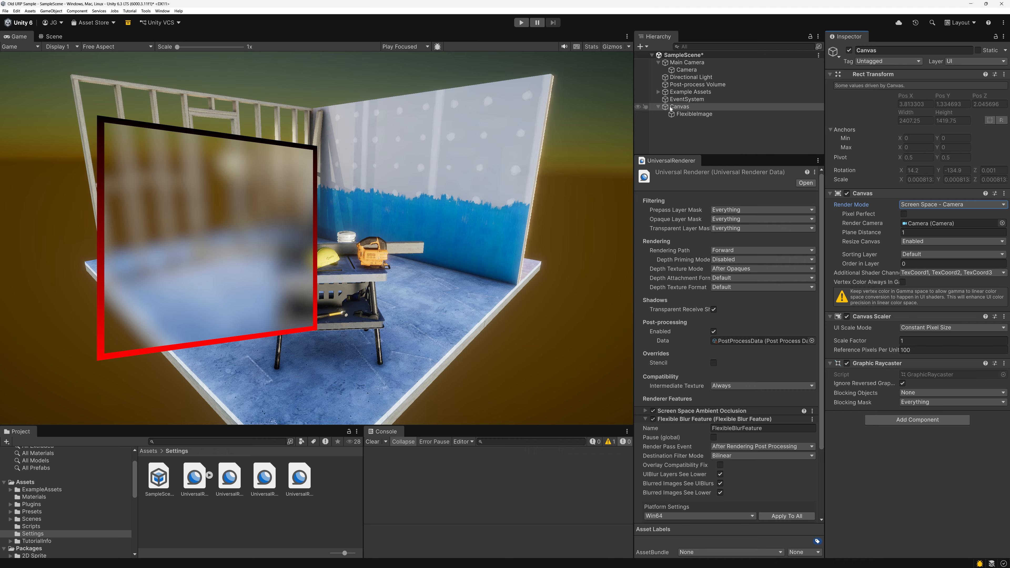
# Delete the overlay camera under Main Camera and include the UI layer in Main Camera's culling mask again.
pyautogui.click(688, 71)
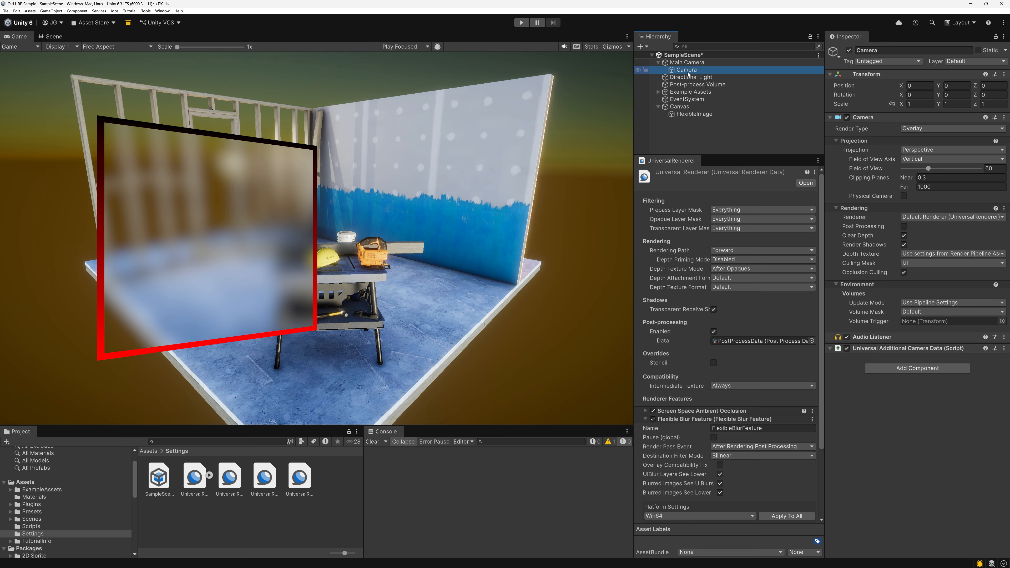
pyautogui.click(688, 77)
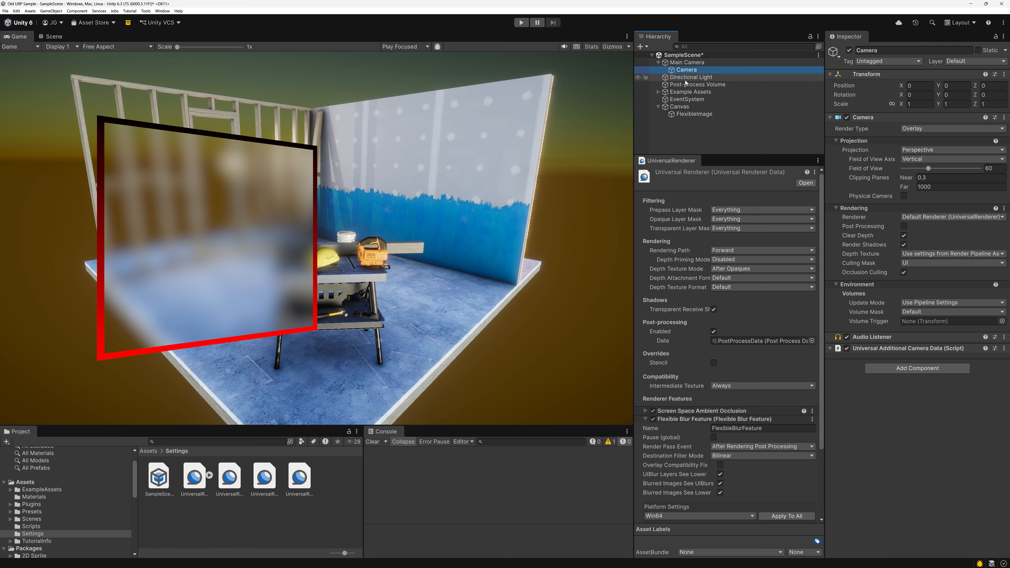
pyautogui.click(687, 72)
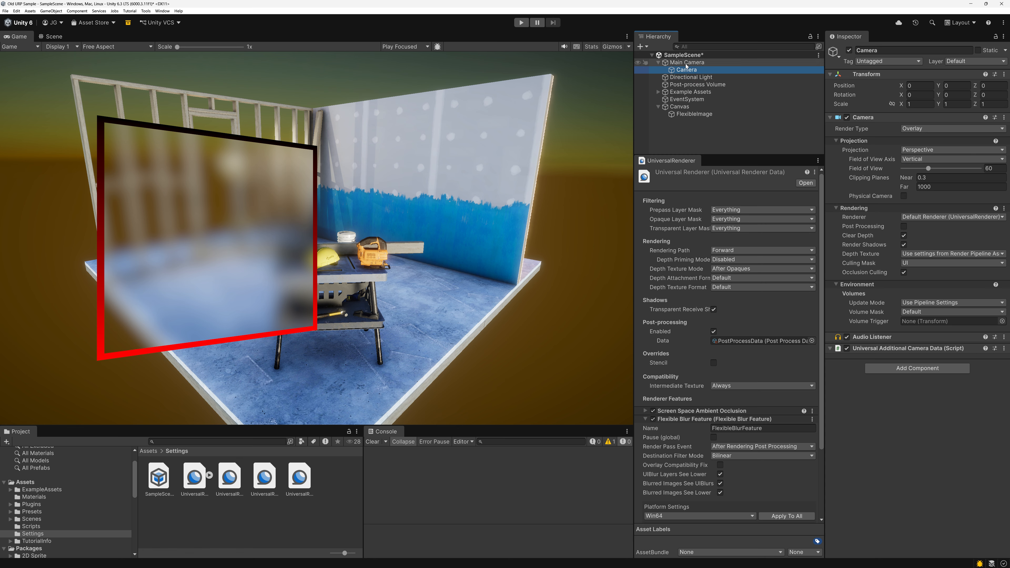
pyautogui.press('Delete')
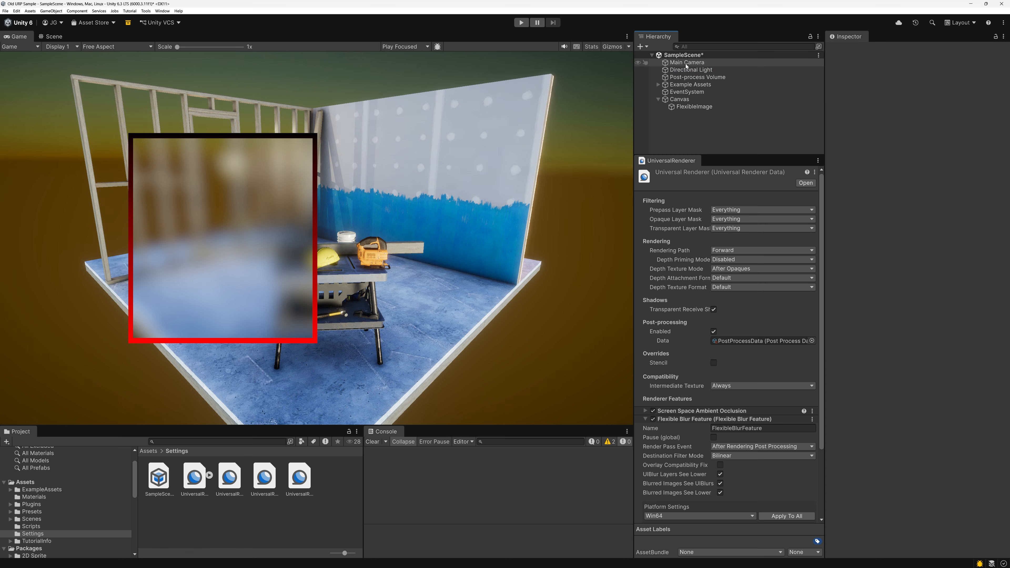
pyautogui.click(686, 62)
pyautogui.click(913, 318)
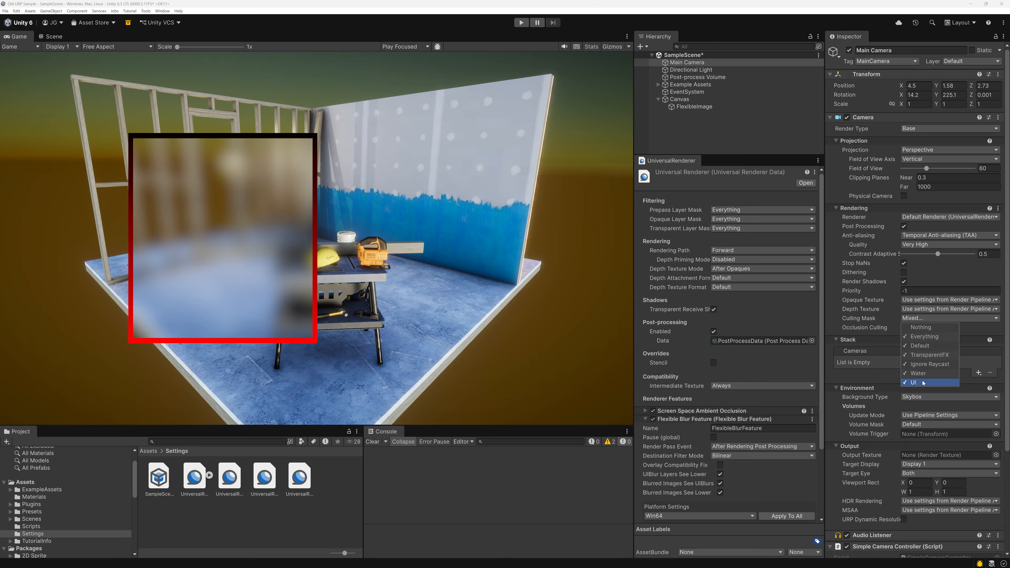
# Assign Main Camera as the Canvas's render camera.
pyautogui.click(679, 99)
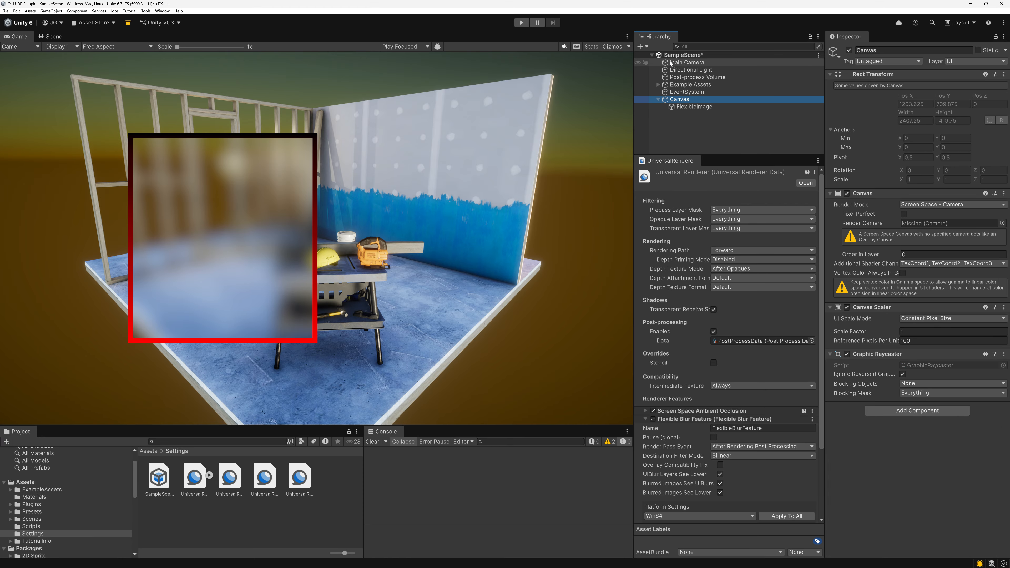
pyautogui.moveTo(671, 63); pyautogui.dragTo(951, 223)
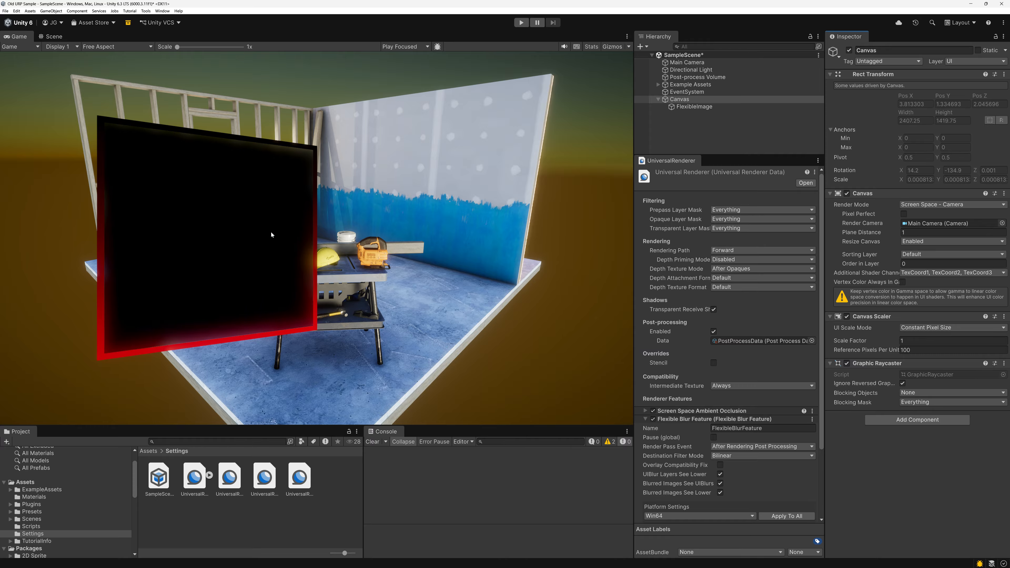
# Set the Flexible Blur Feature's render pass event to After Rendering Transparents.
pyautogui.scroll(-5, 664, 417)
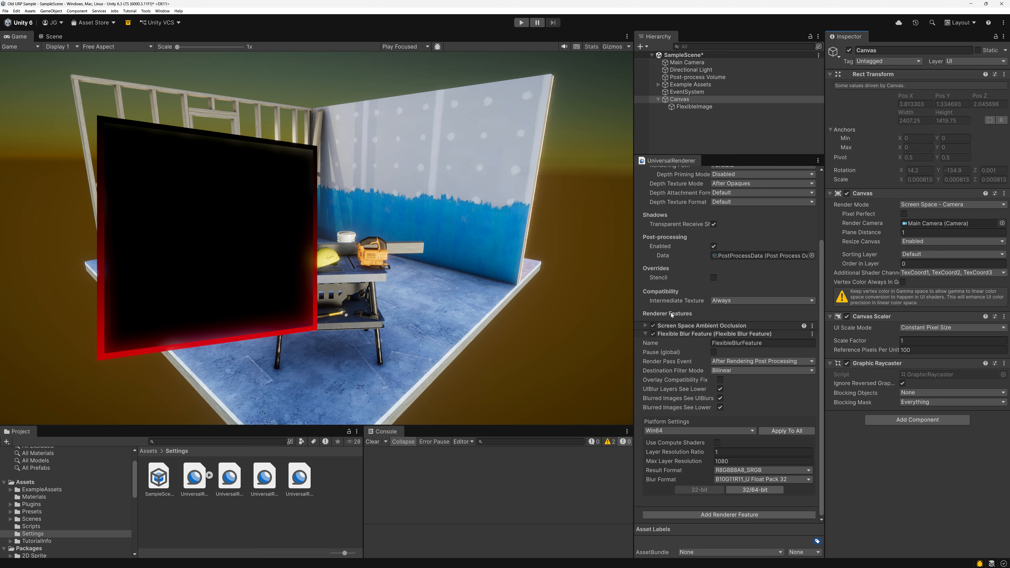
pyautogui.click(699, 99)
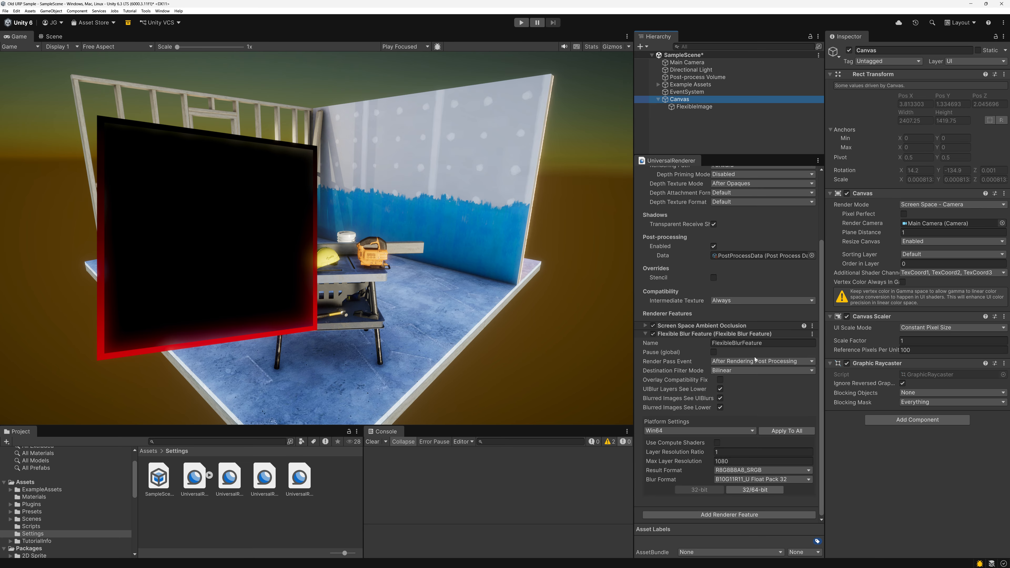
pyautogui.click(738, 362)
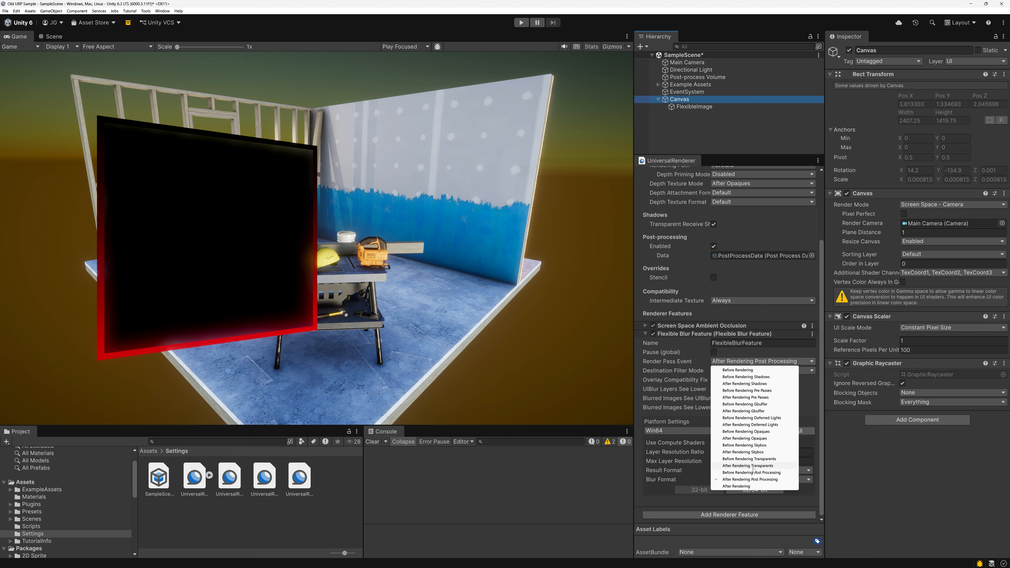
pyautogui.click(733, 466)
pyautogui.click(257, 301)
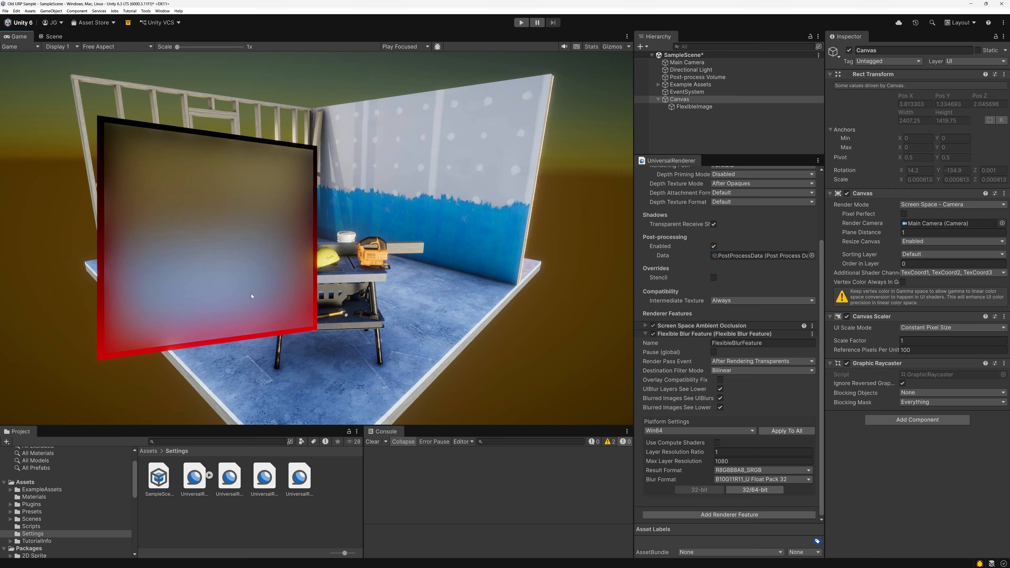
pyautogui.click(257, 301)
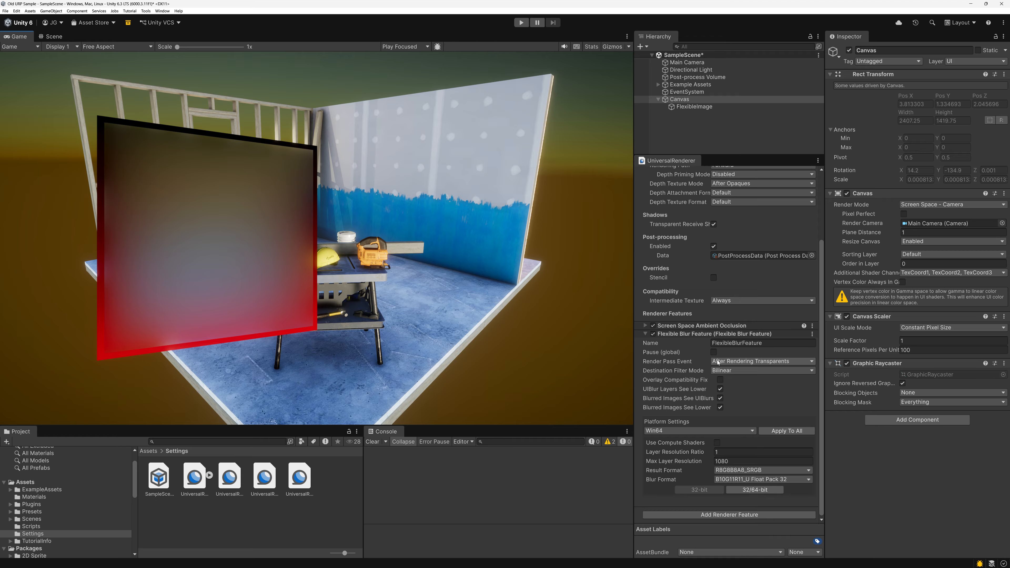
# Try Before Rendering Transparents as the blur feature's render pass event, restore After Rendering Post Processing, and collapse the feature's settings.
pyautogui.click(718, 362)
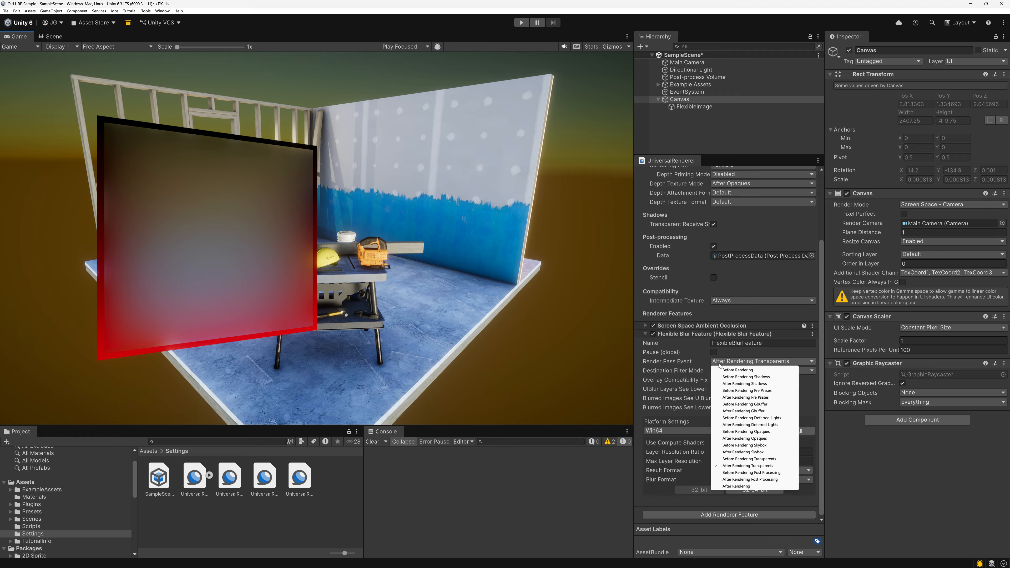
pyautogui.click(737, 459)
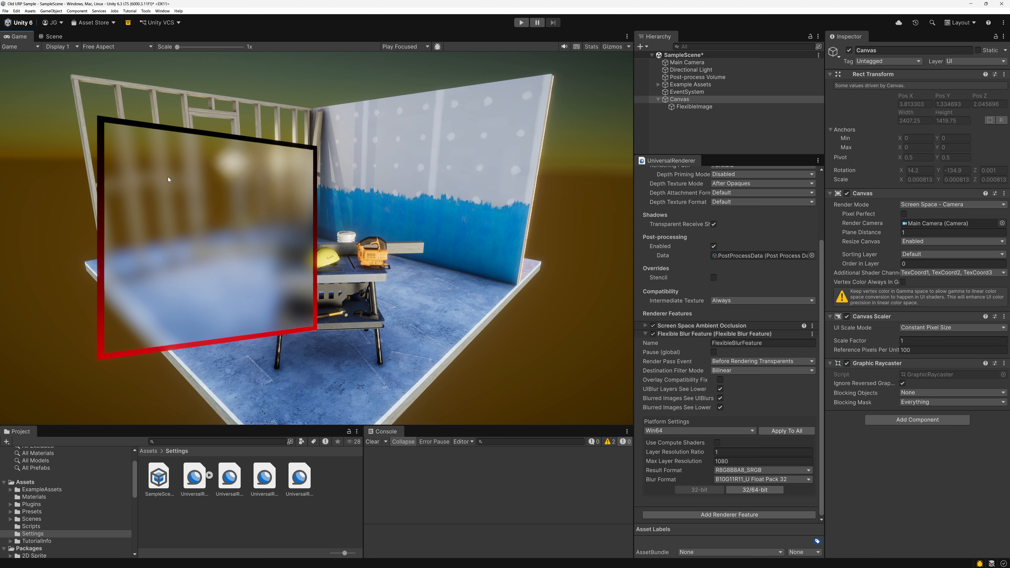
pyautogui.click(758, 362)
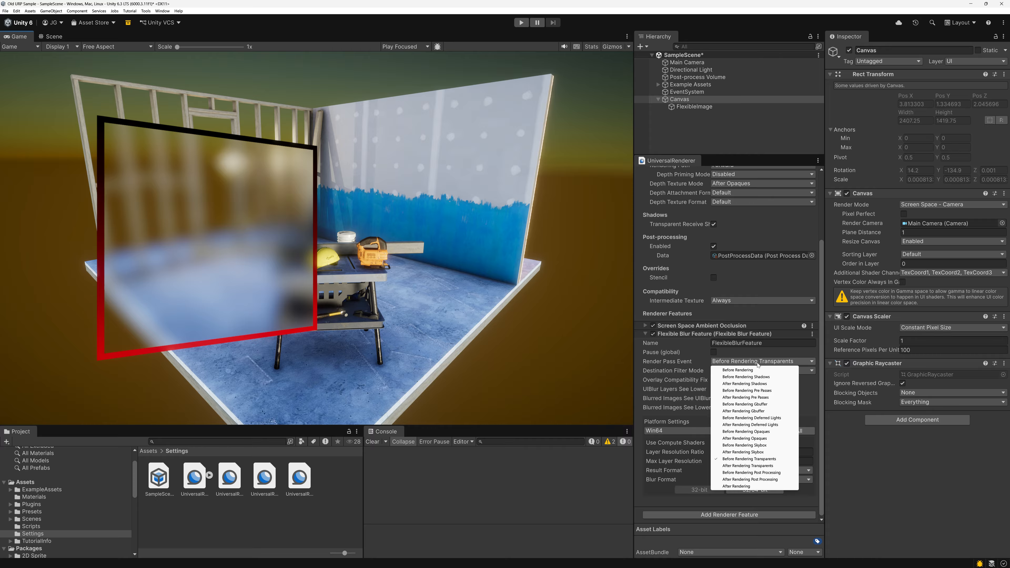
pyautogui.click(749, 480)
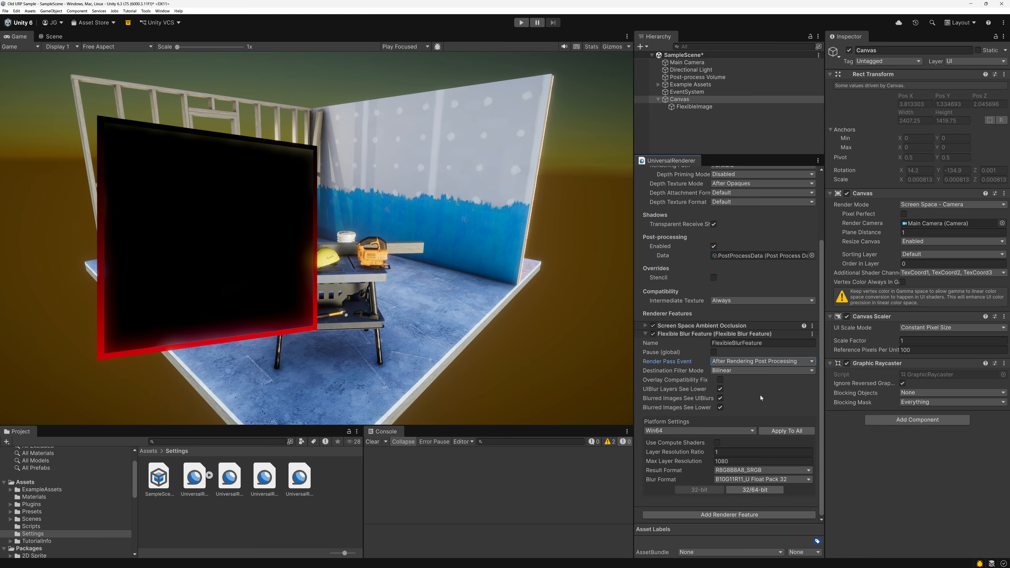
pyautogui.click(644, 333)
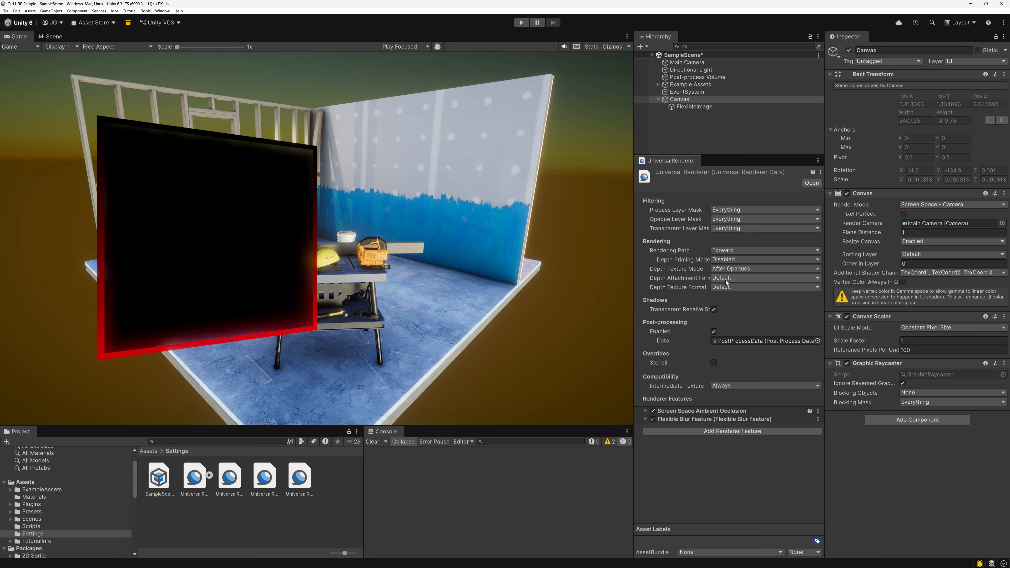
# Exclude the UI layer from the Universal Renderer's transparent layer mask.
pyautogui.click(679, 106)
pyautogui.click(679, 100)
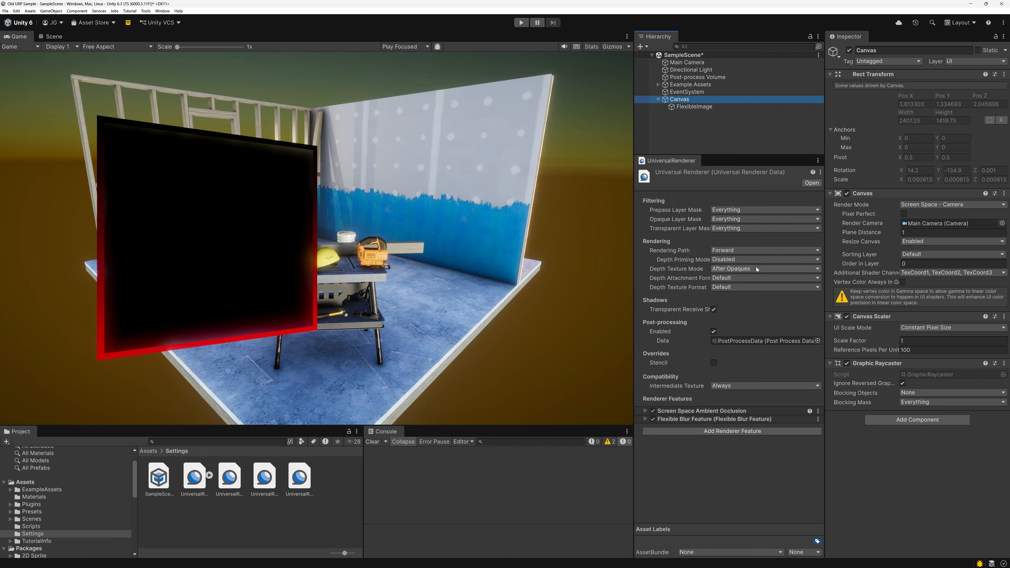
pyautogui.click(697, 228)
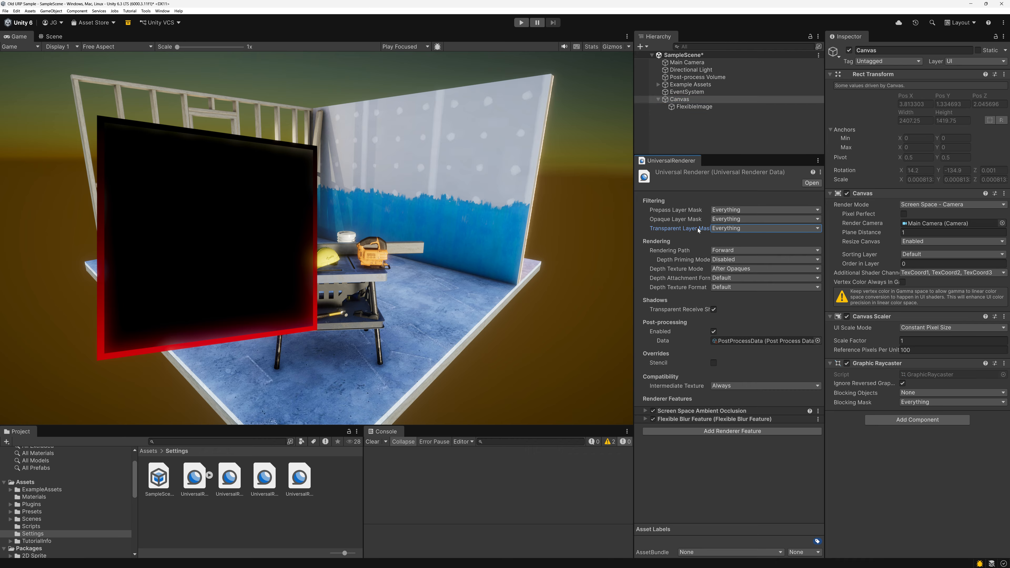
pyautogui.click(725, 230)
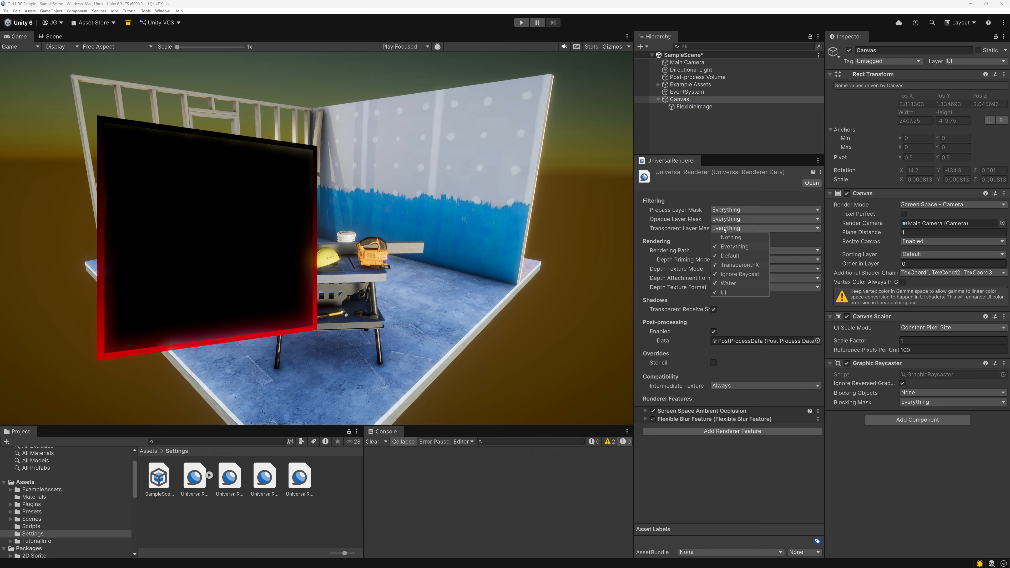
pyautogui.click(724, 293)
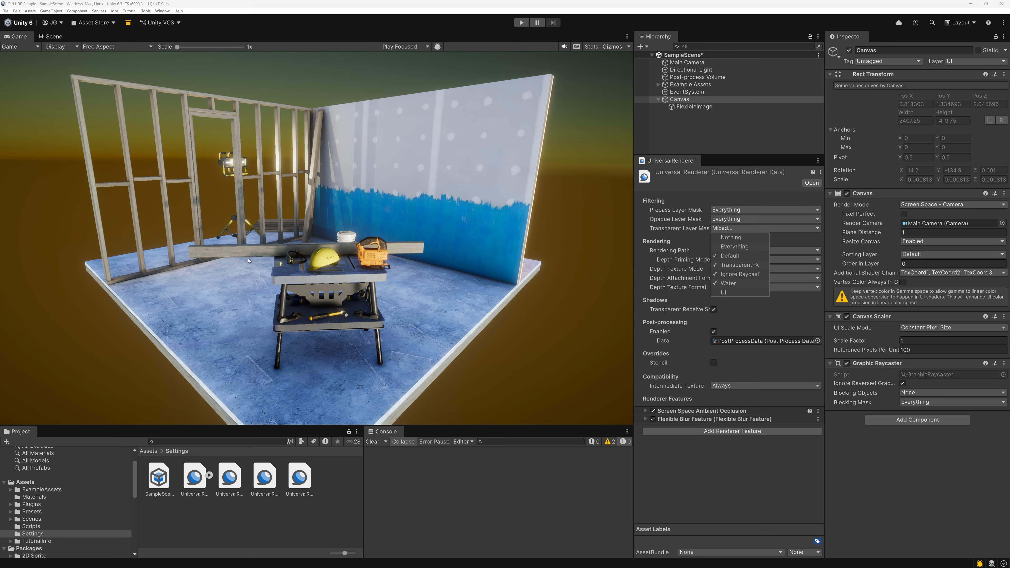
pyautogui.click(431, 152)
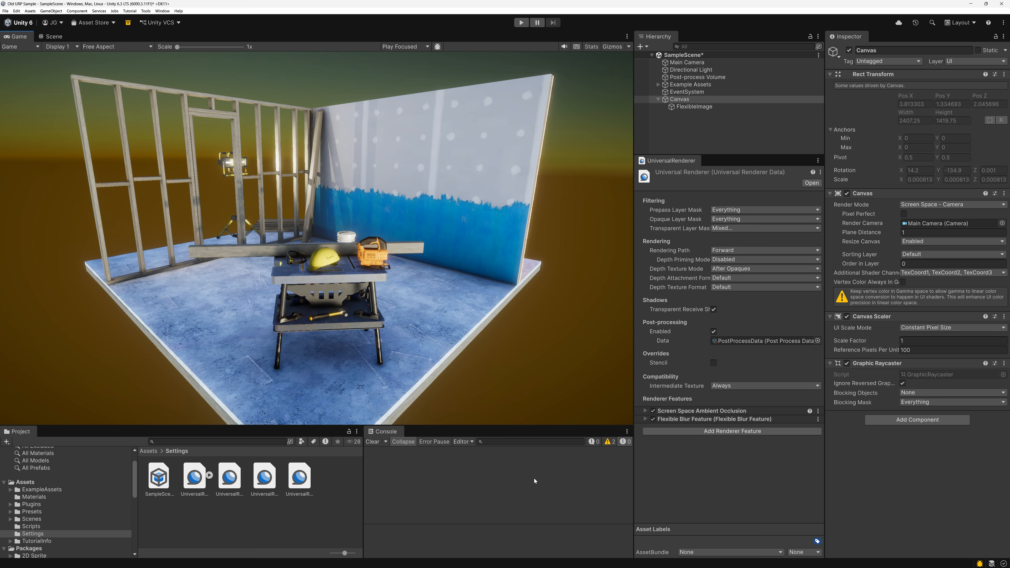
# Add a Render Objects renderer feature to the Universal Renderer.
pyautogui.click(704, 430)
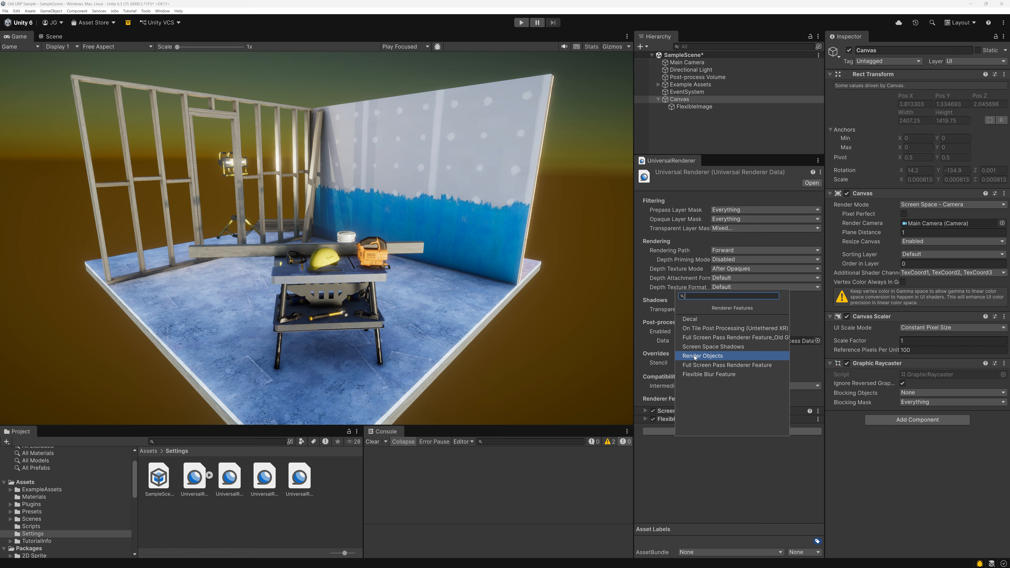
pyautogui.click(711, 357)
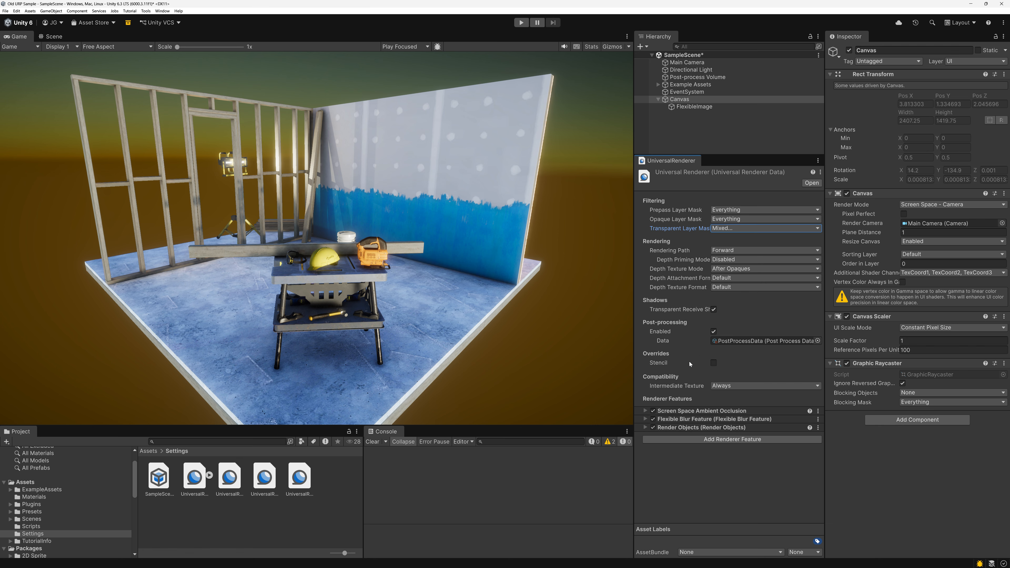
# Set the Render Objects feature's layer mask to UI and its event to AfterRenderingPostProcessing.
pyautogui.click(645, 427)
pyautogui.scroll(-3, 687, 399)
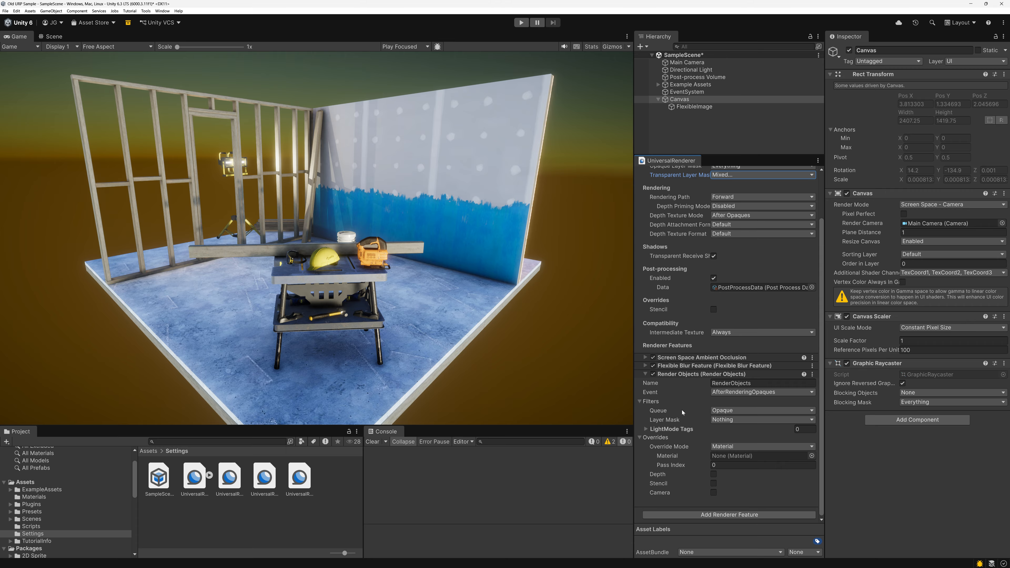
pyautogui.click(718, 421)
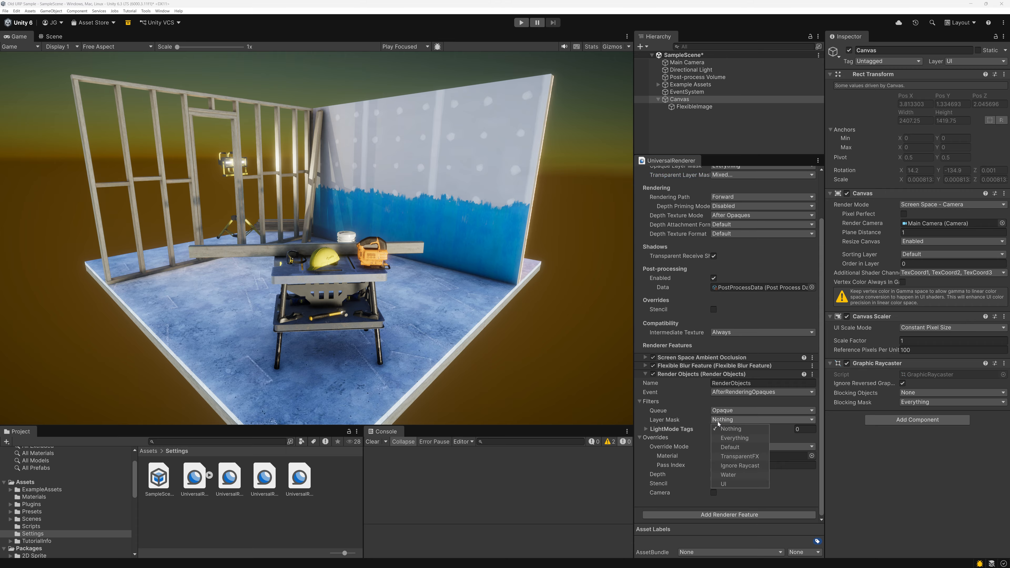
pyautogui.click(740, 484)
pyautogui.click(719, 392)
pyautogui.click(718, 392)
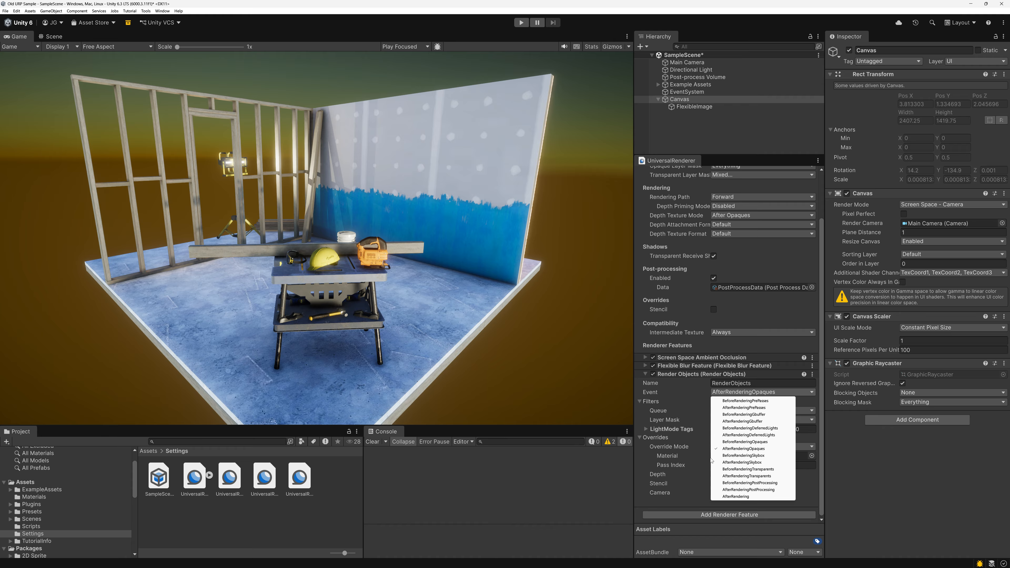
pyautogui.click(746, 497)
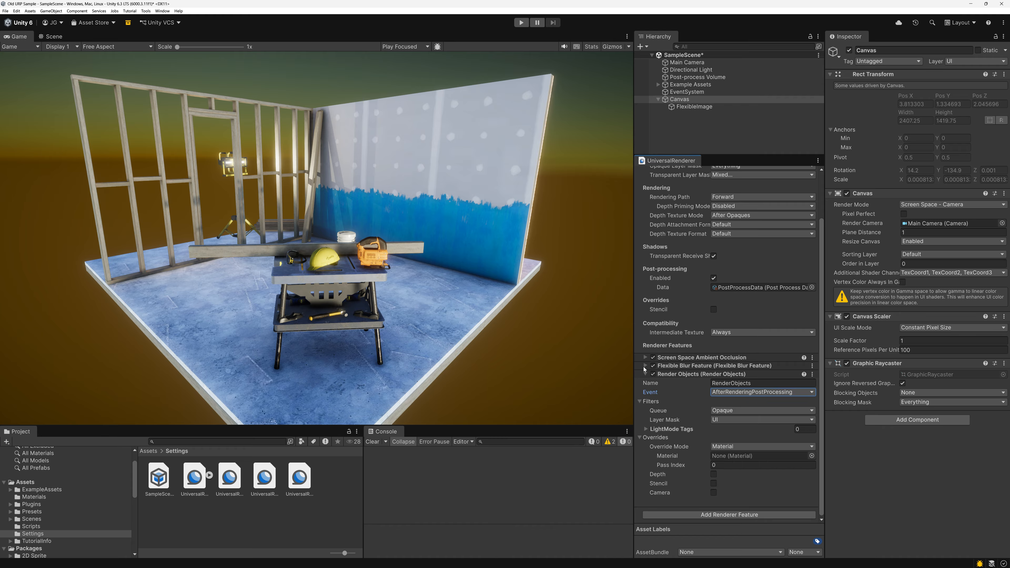
# Check the Flexible Blur Feature's render pass event and set the Render Objects queue filter to Transparent.
pyautogui.click(644, 366)
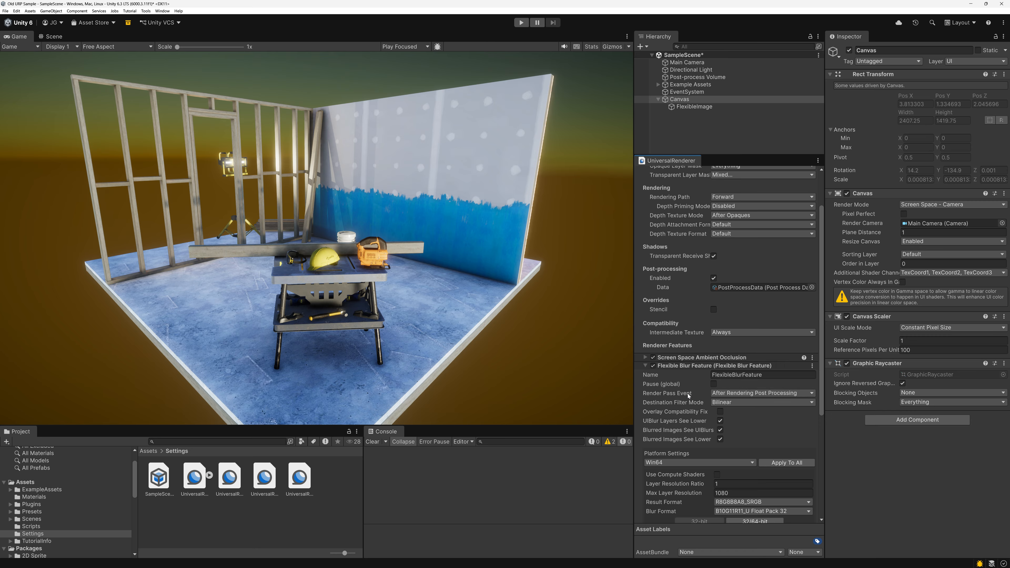
pyautogui.click(645, 366)
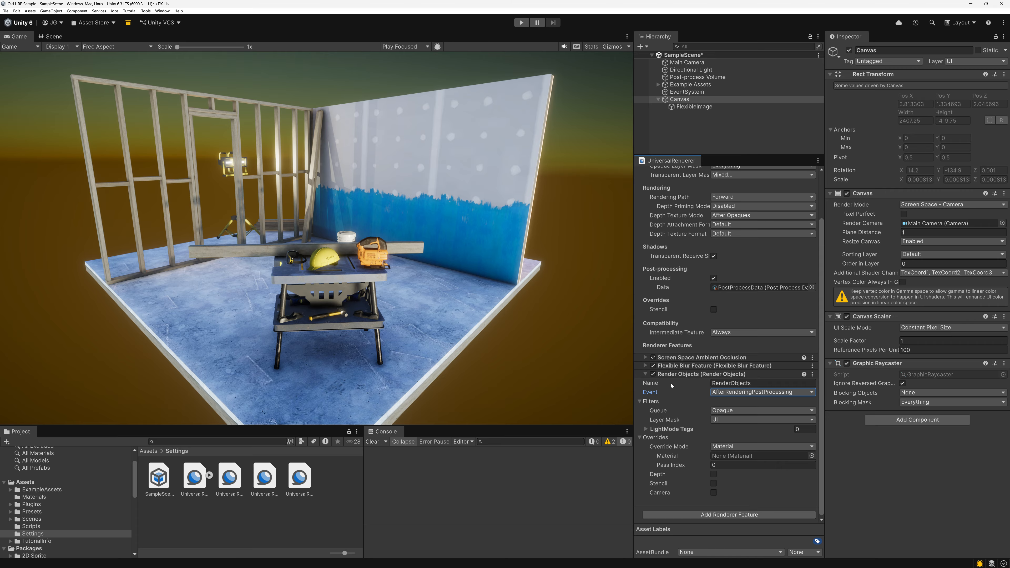
pyautogui.click(723, 414)
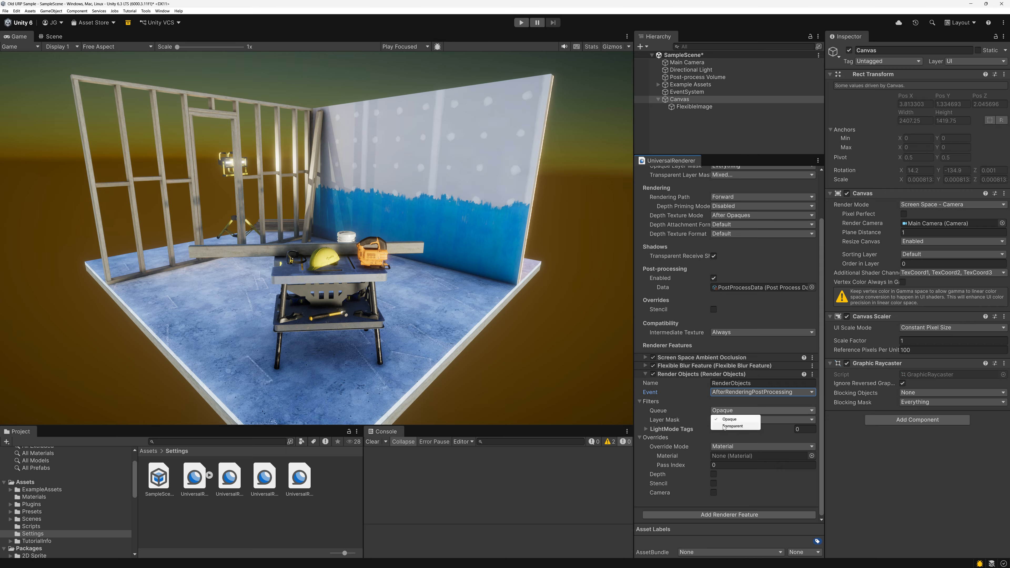
pyautogui.click(732, 426)
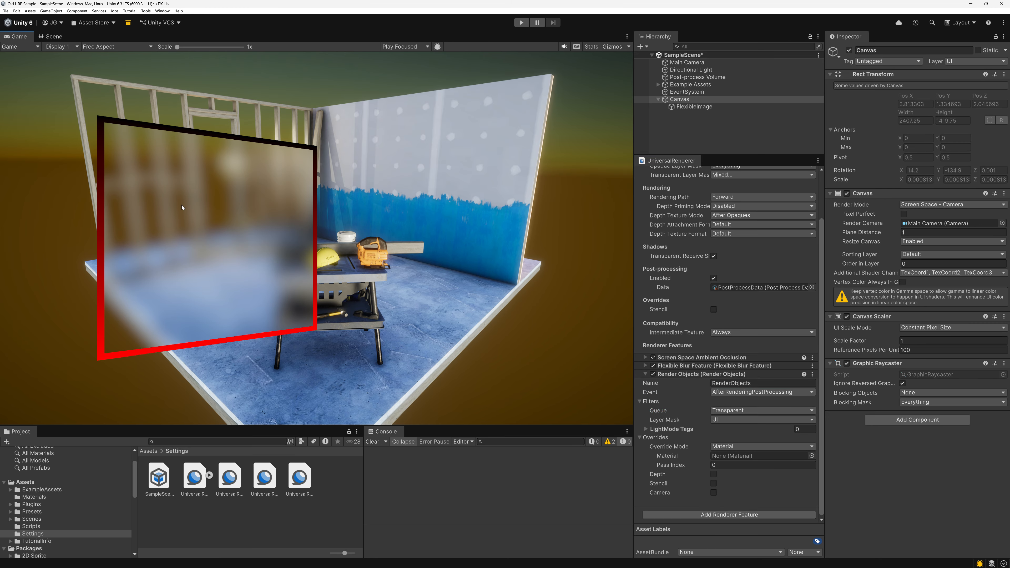
# Set the Canvas plane distance to 100.
pyautogui.click(684, 107)
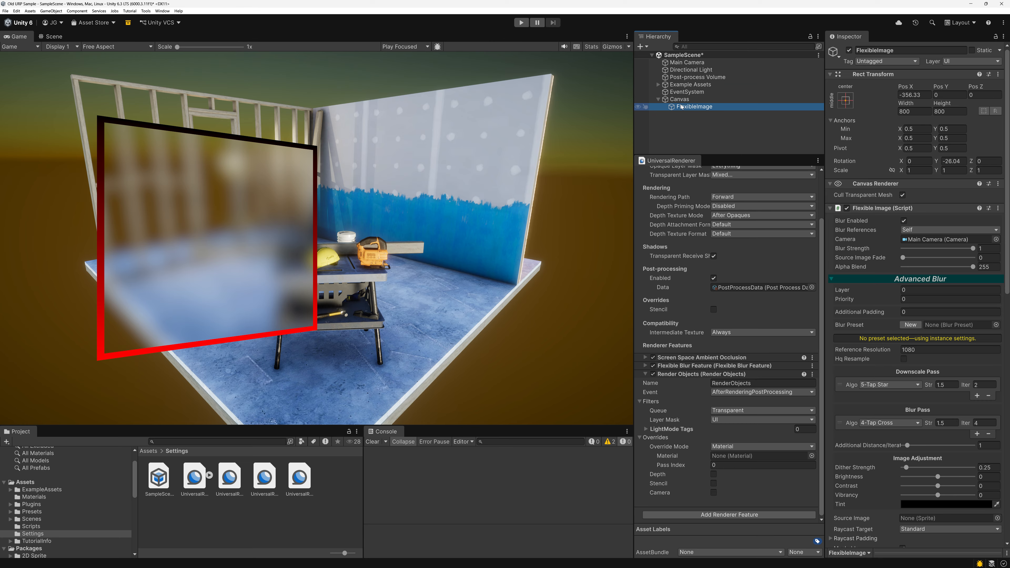
pyautogui.click(921, 233)
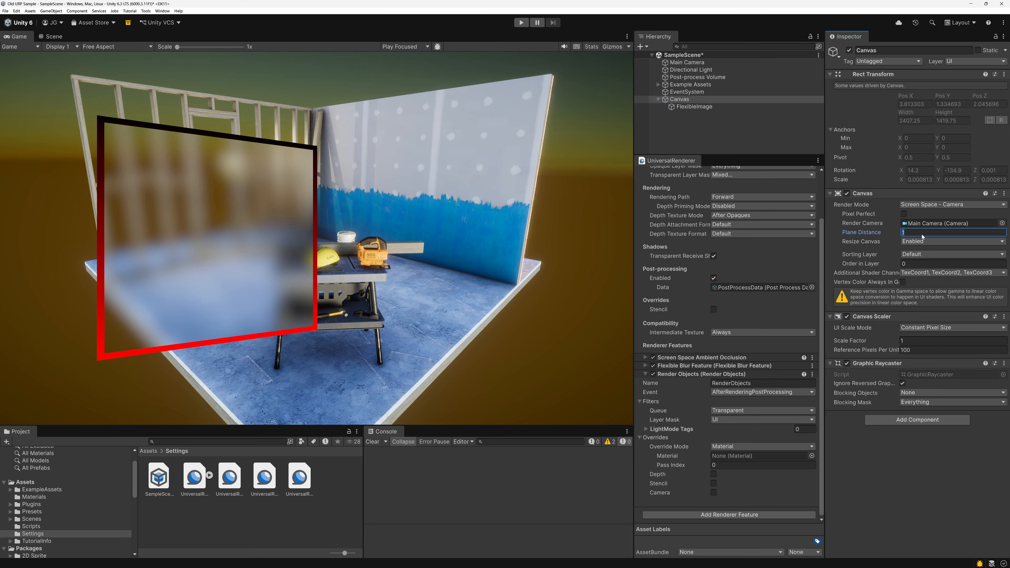
pyautogui.write('100')
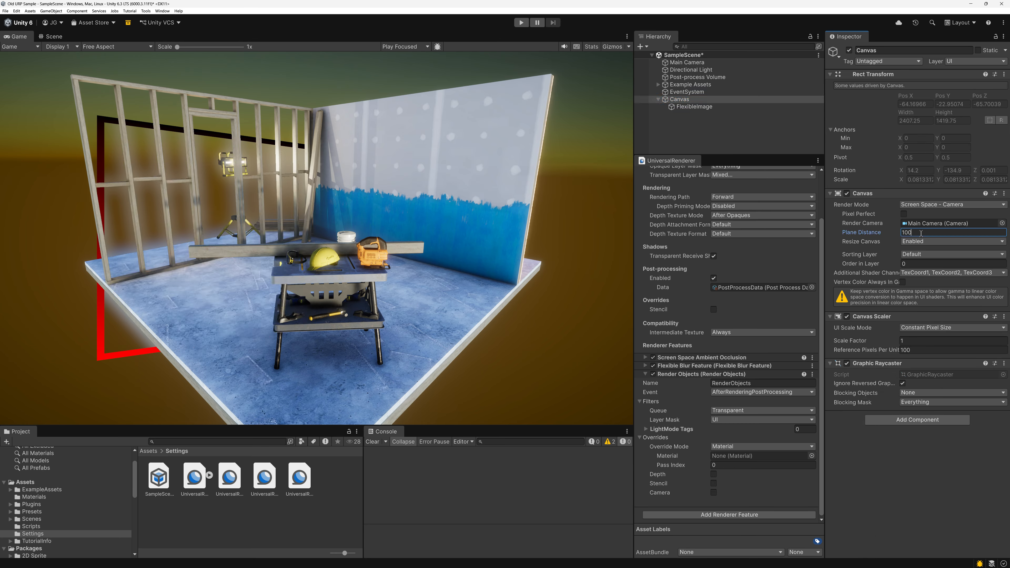
pyautogui.click(210, 275)
# Enable the Render Objects depth override with Depth Test set to Always, and collapse the feature's settings.
pyautogui.click(713, 474)
pyautogui.scroll(-1, 715, 476)
pyautogui.click(718, 474)
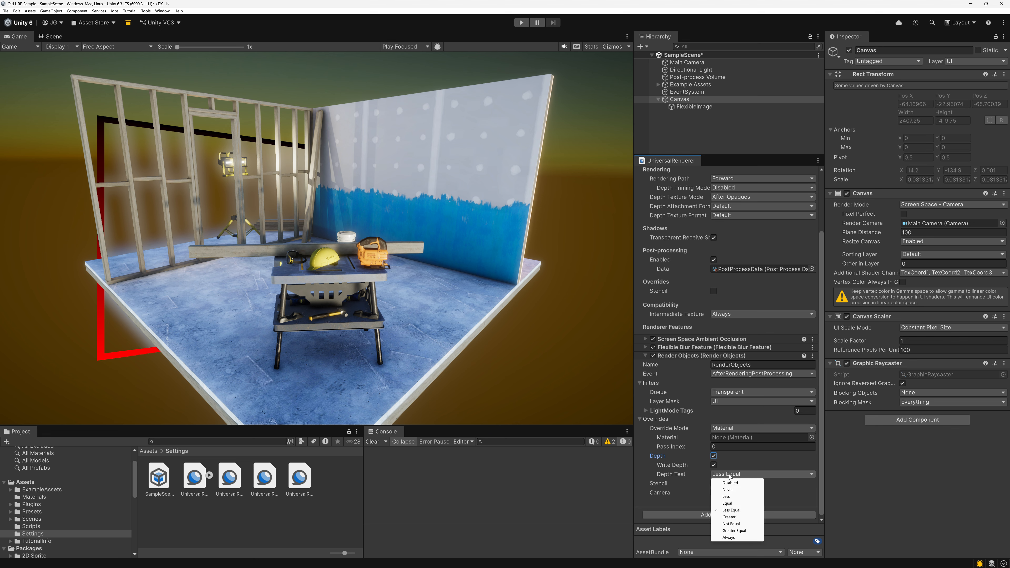
pyautogui.click(729, 537)
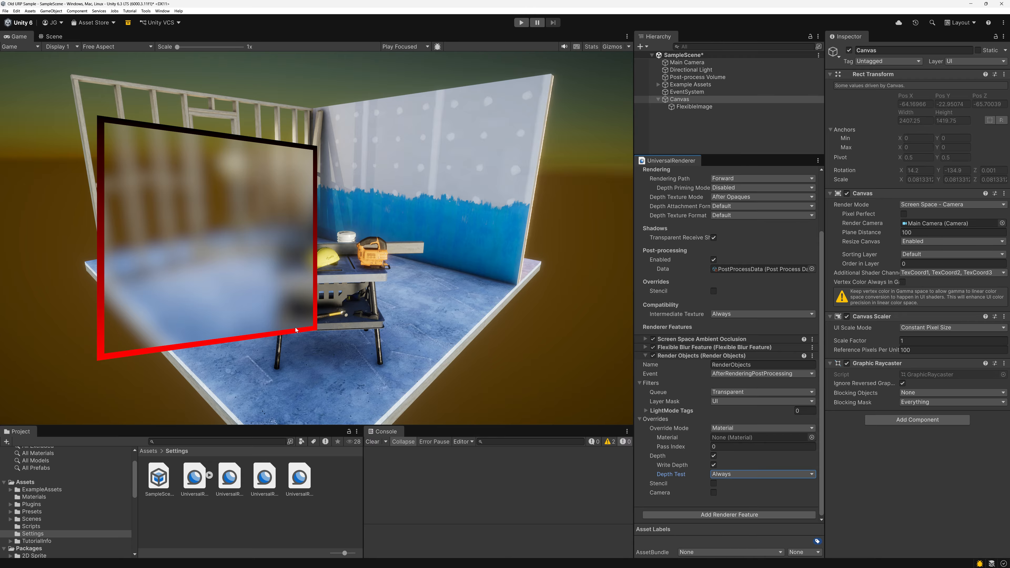
pyautogui.click(384, 258)
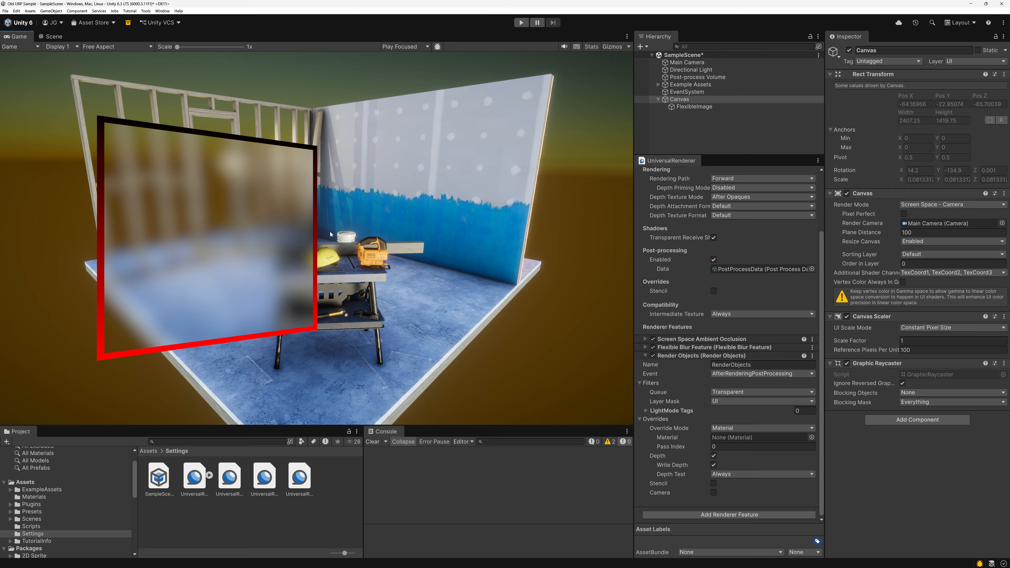
pyautogui.click(645, 356)
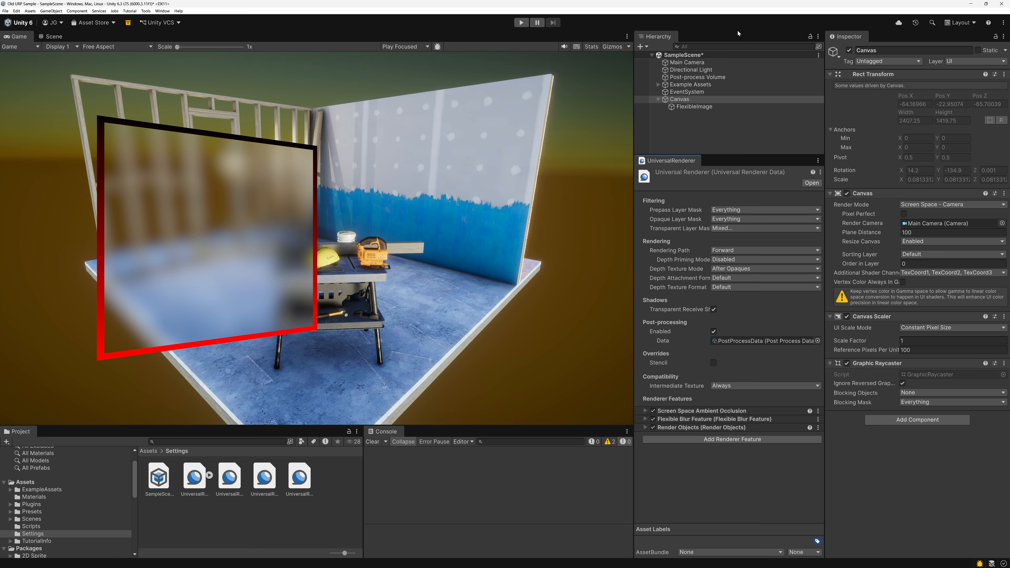
# Add a legacy Text object as a child of FlexibleImage.
pyautogui.click(687, 62)
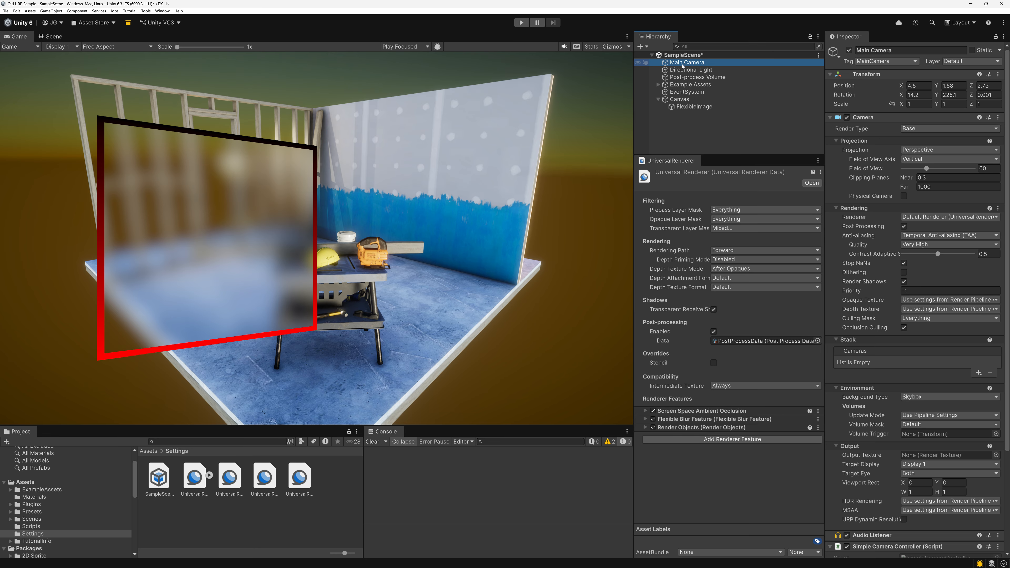
pyautogui.click(659, 99)
pyautogui.click(659, 100)
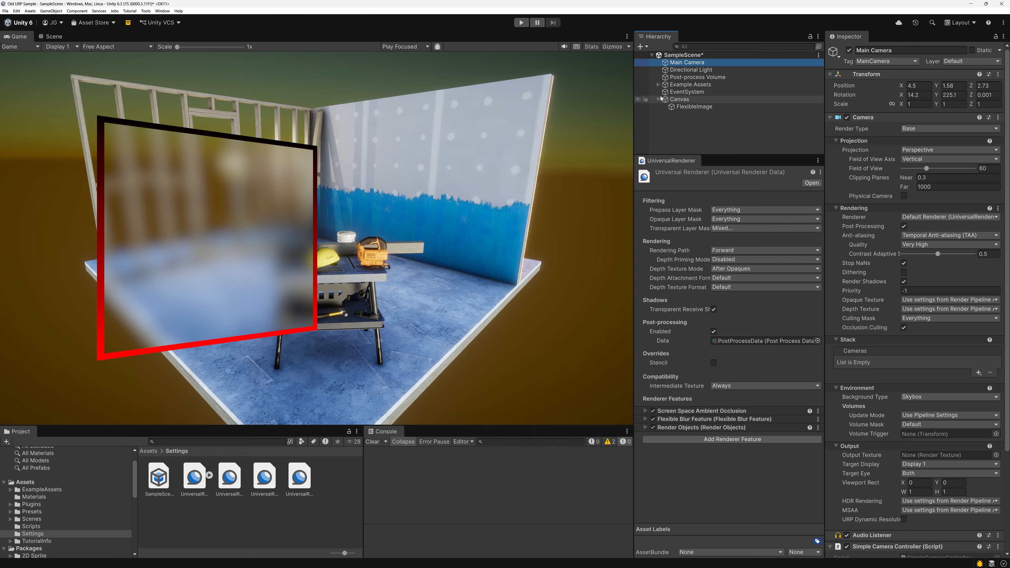
pyautogui.click(695, 107)
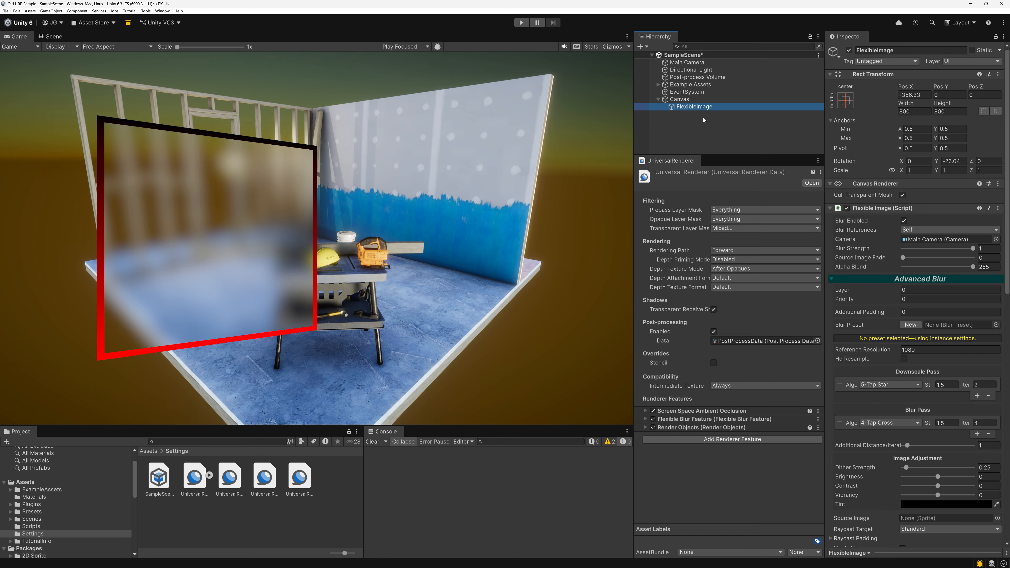
pyautogui.rightClick(697, 105)
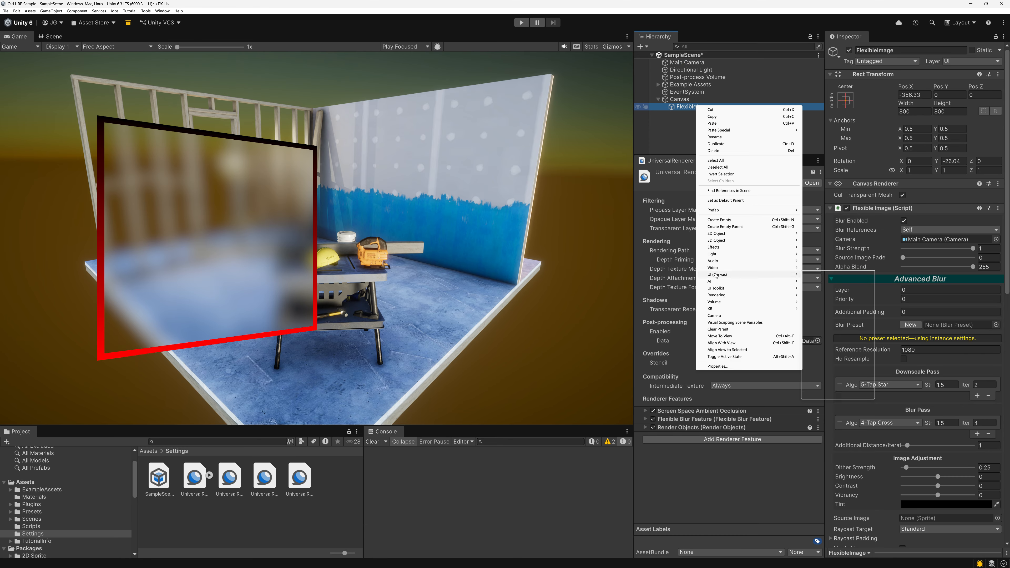
pyautogui.moveTo(716, 276)
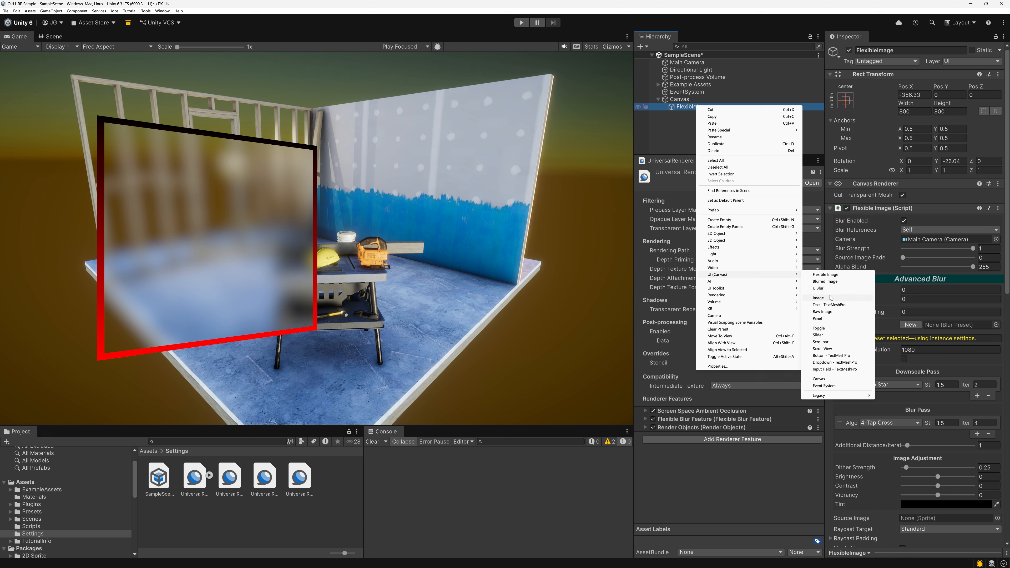
pyautogui.moveTo(837, 398)
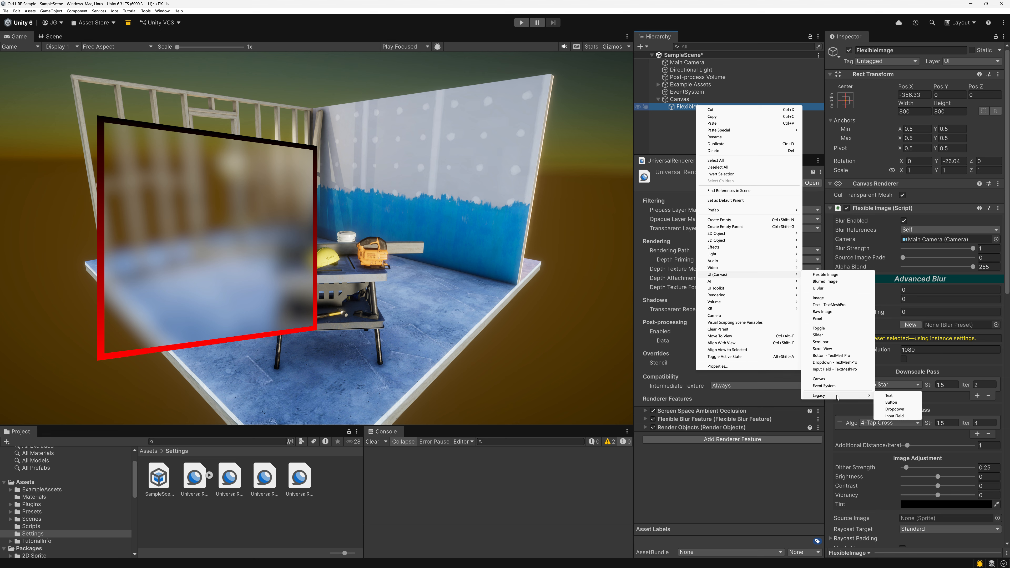
pyautogui.click(900, 398)
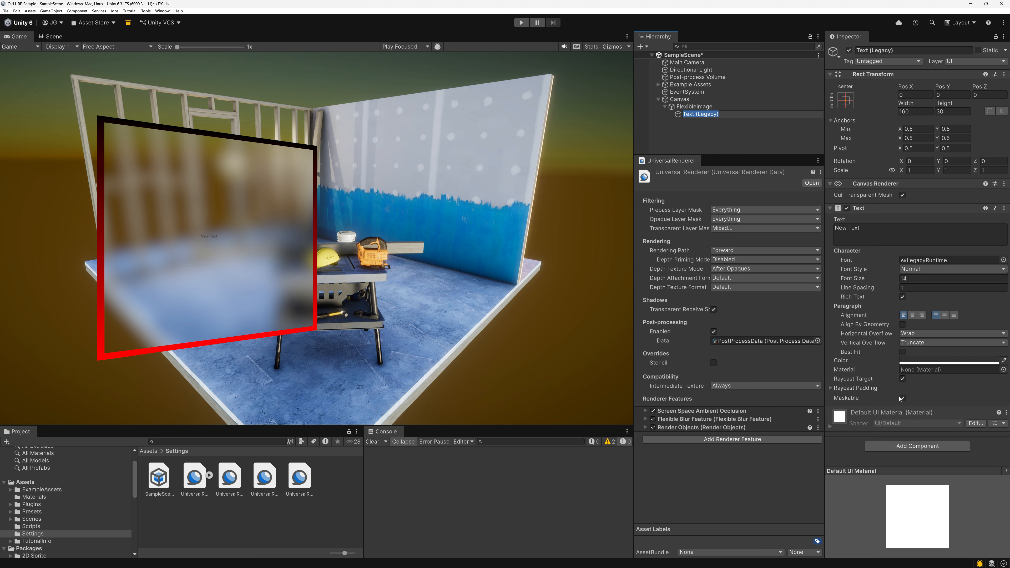
# Stretch the text's anchors in both directions and set its left, right, top and bottom offsets to 0.
pyautogui.click(846, 100)
pyautogui.click(942, 239)
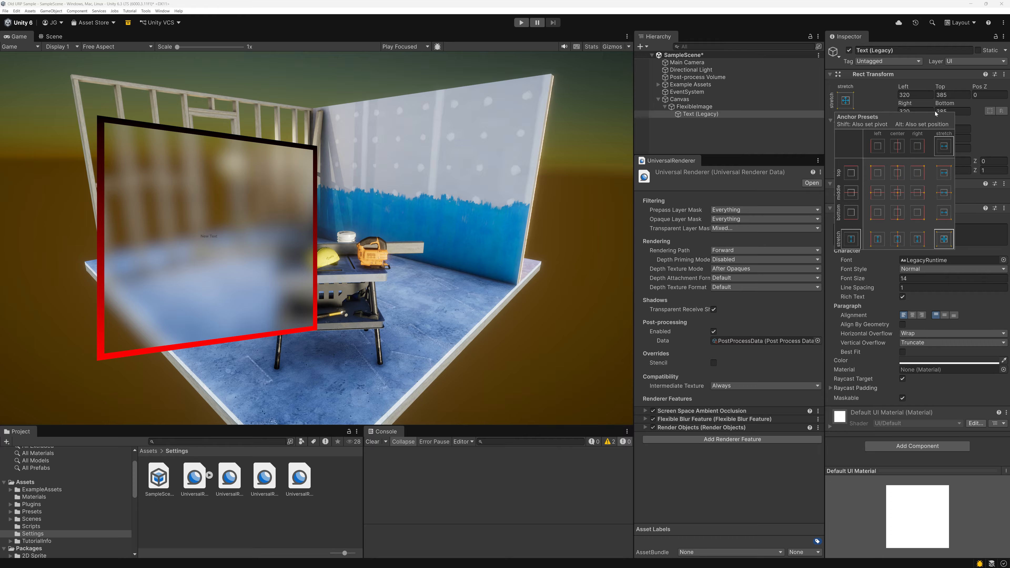
pyautogui.click(915, 95)
pyautogui.write('0')
pyautogui.press('Tab')
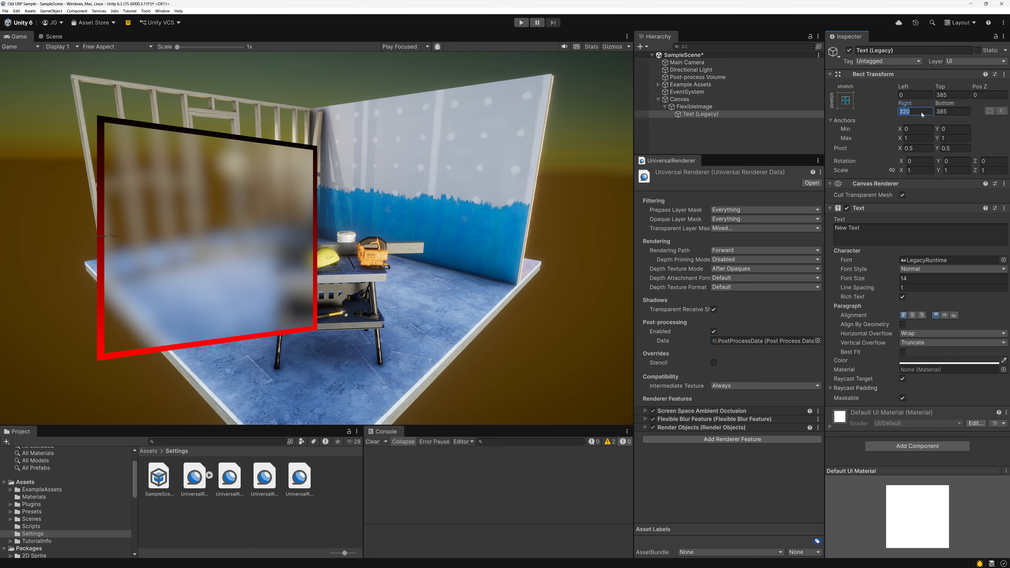
pyautogui.write('0')
pyautogui.press('Tab')
pyautogui.write('0')
pyautogui.press('Tab')
pyautogui.write('0')
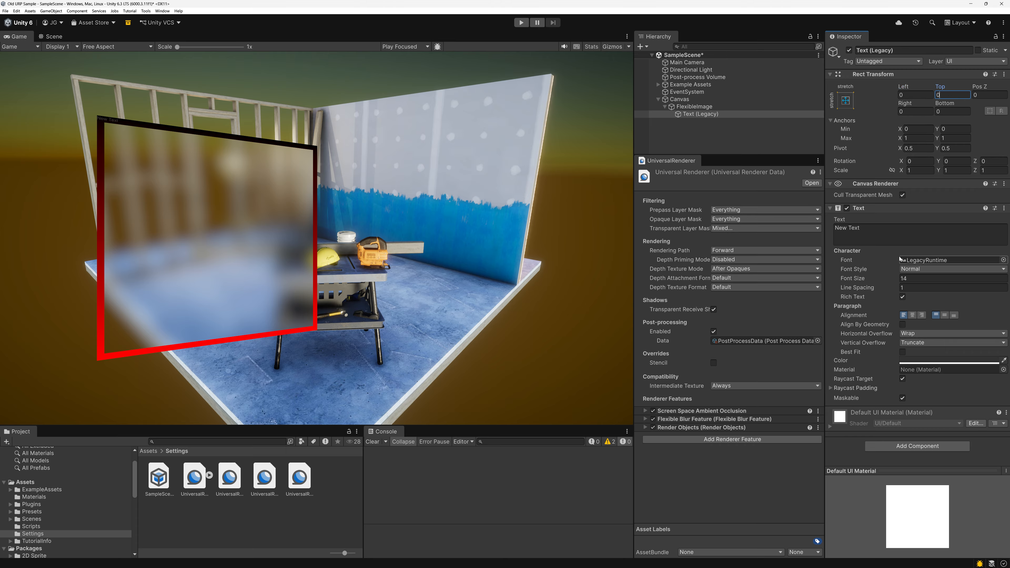
# Centre the text horizontally and vertically and set its font size to 80.
pyautogui.click(912, 315)
pyautogui.click(913, 278)
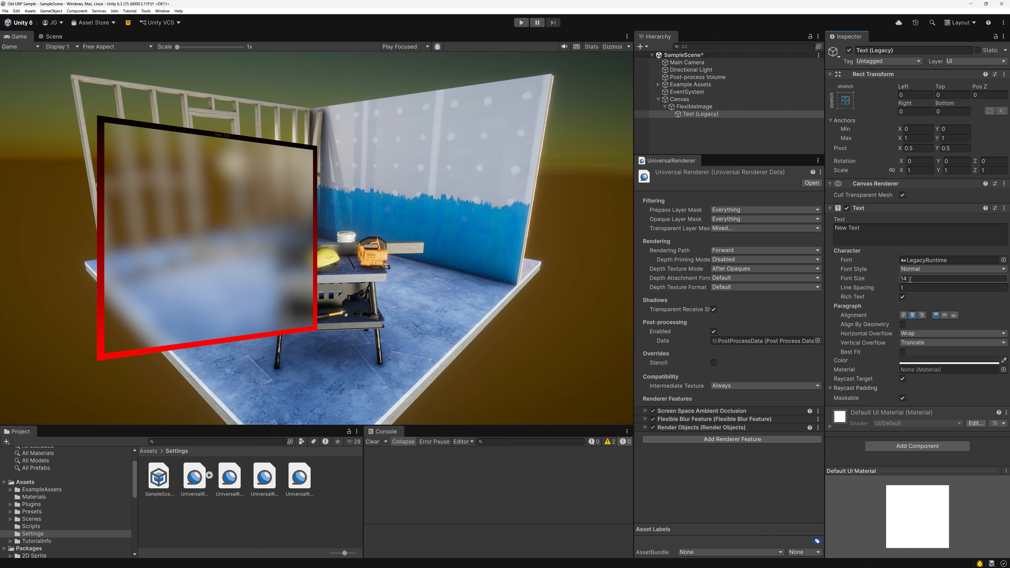
pyautogui.write('80')
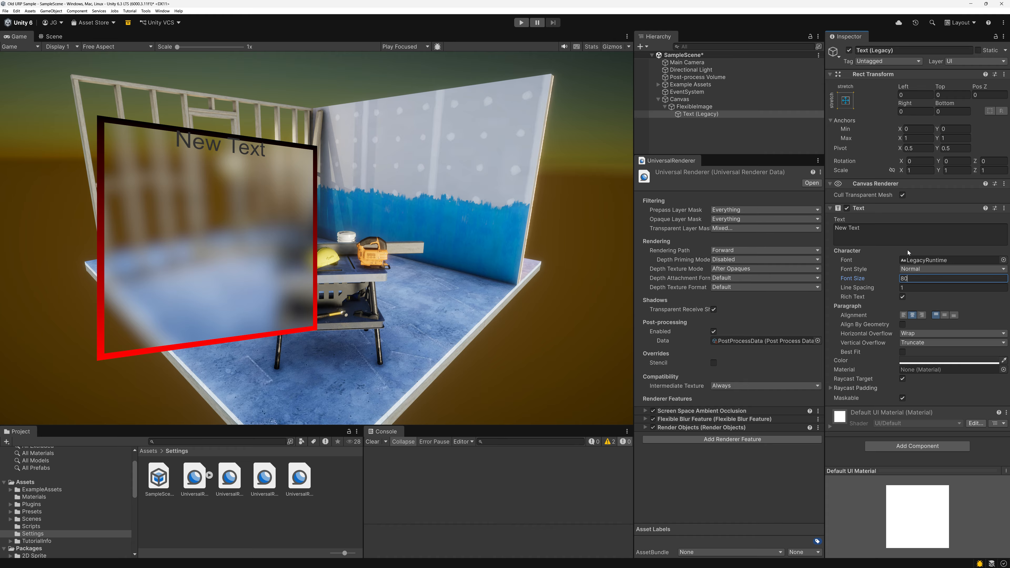
pyautogui.click(945, 316)
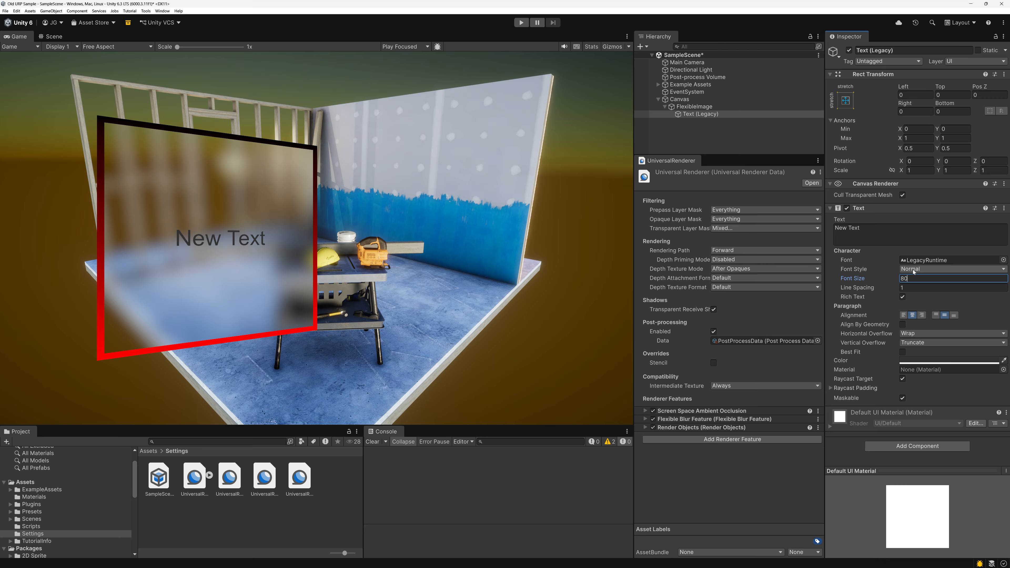
# Make the text colour white and set its font size to 300.
pyautogui.click(949, 360)
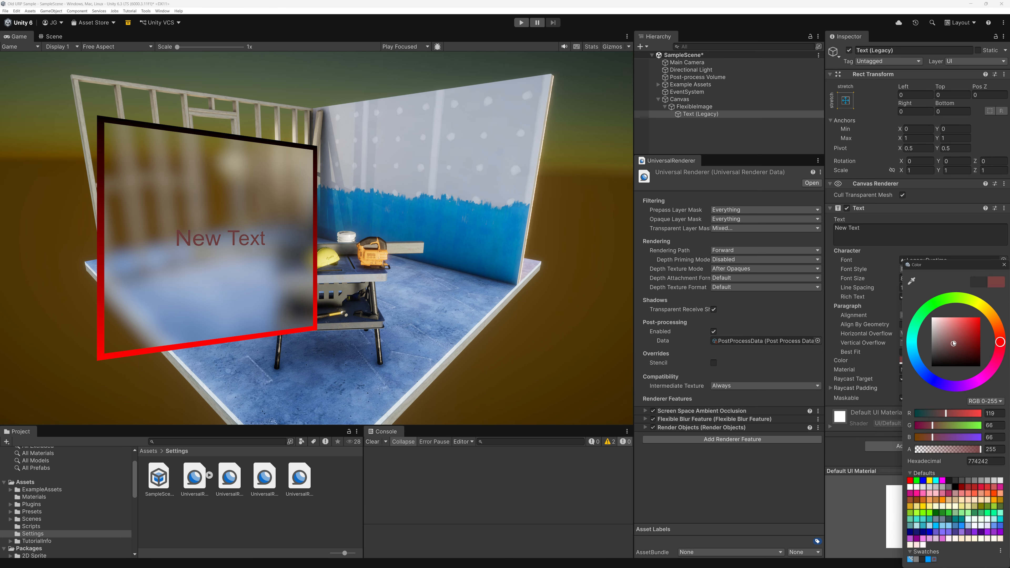
pyautogui.click(1004, 264)
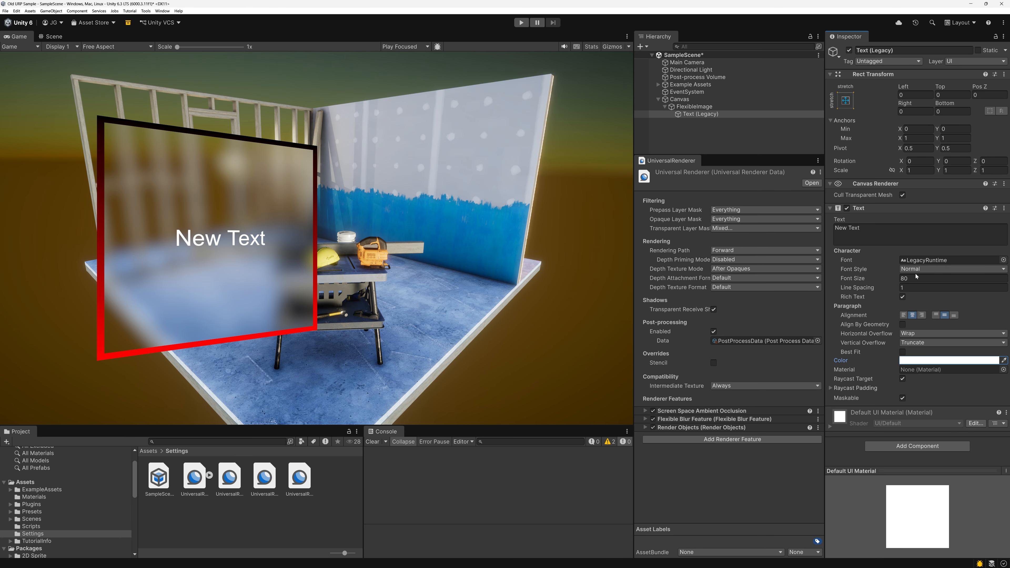
pyautogui.click(916, 277)
pyautogui.write('300')
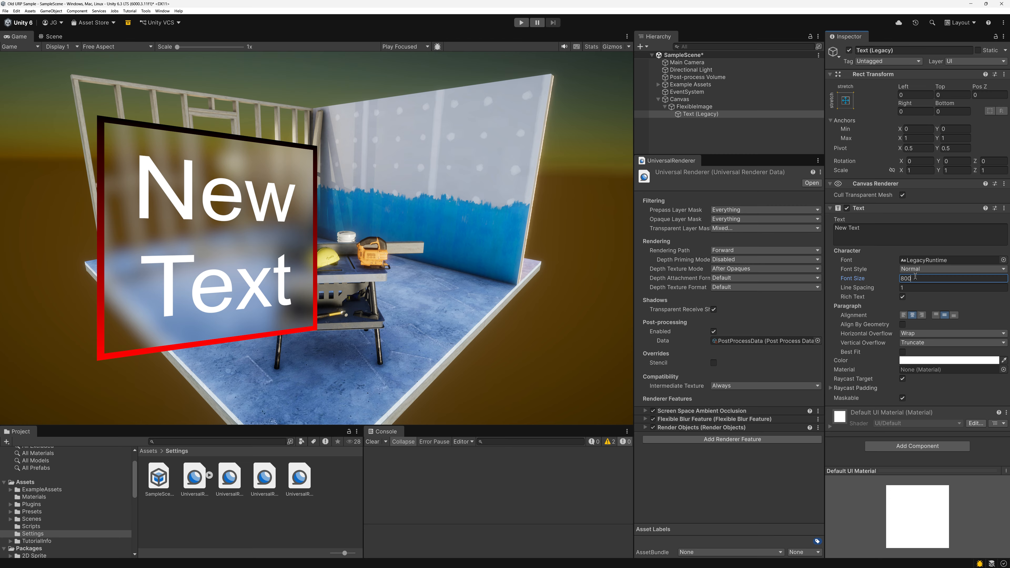
# Replace the text with "Stacked Blur" and set its font size to 200.
pyautogui.click(879, 234)
pyautogui.write('S')
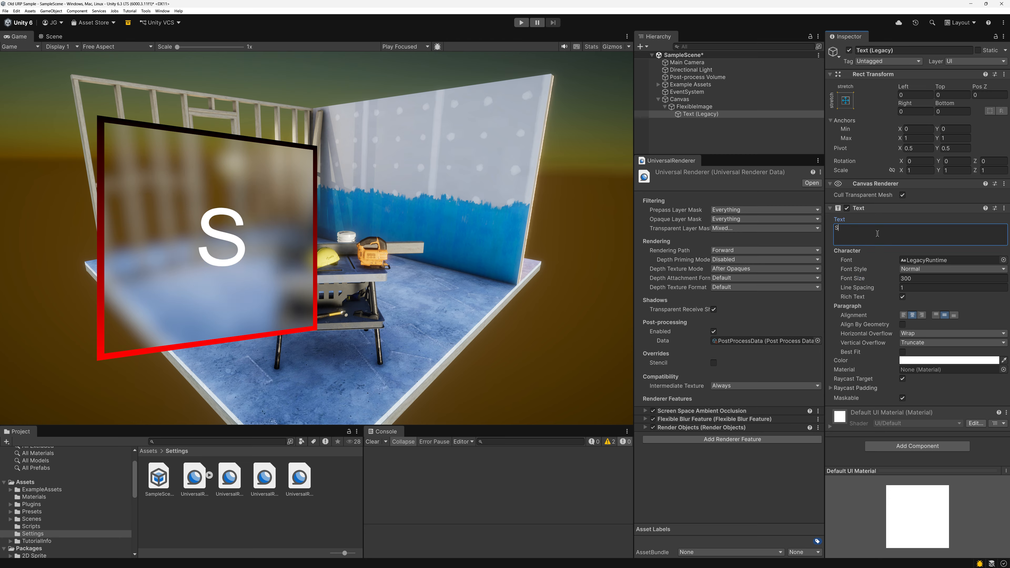
pyautogui.write('tacked Blur')
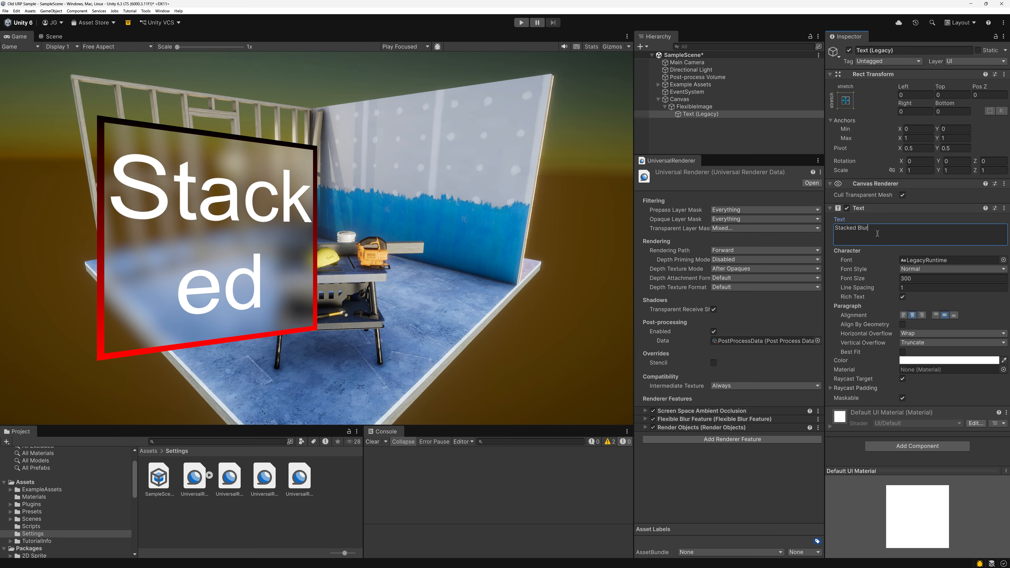
pyautogui.click(920, 278)
pyautogui.write('200')
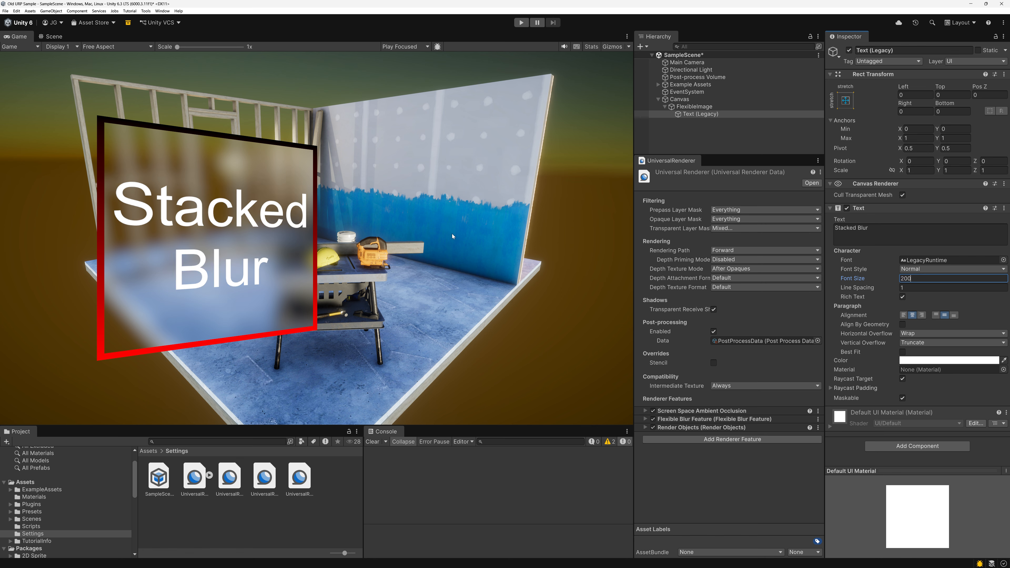
pyautogui.click(468, 236)
# Duplicate the FlexibleImage inside the Canvas and move the copy to Pos X 88.05.
pyautogui.click(683, 106)
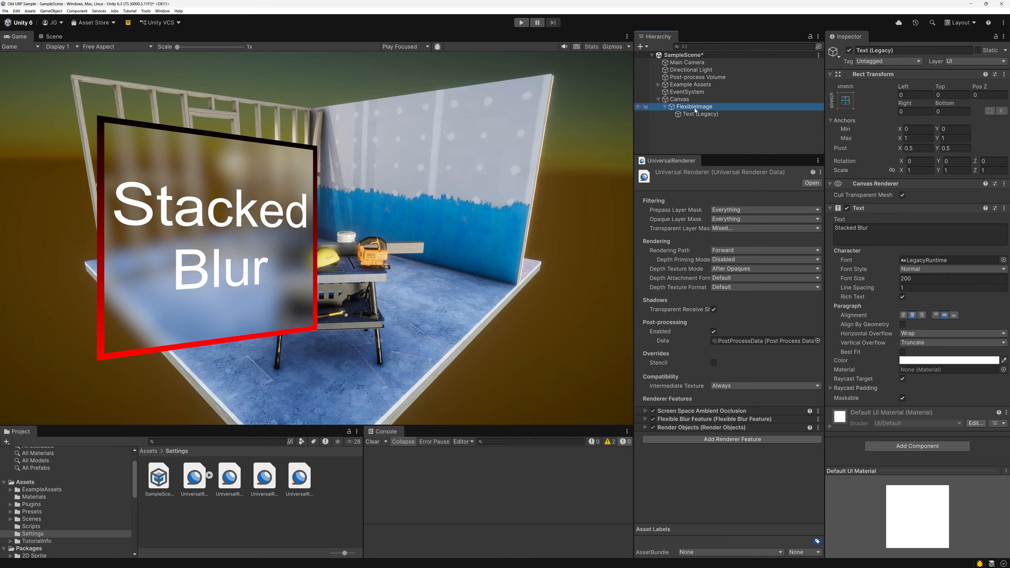
pyautogui.click(681, 99)
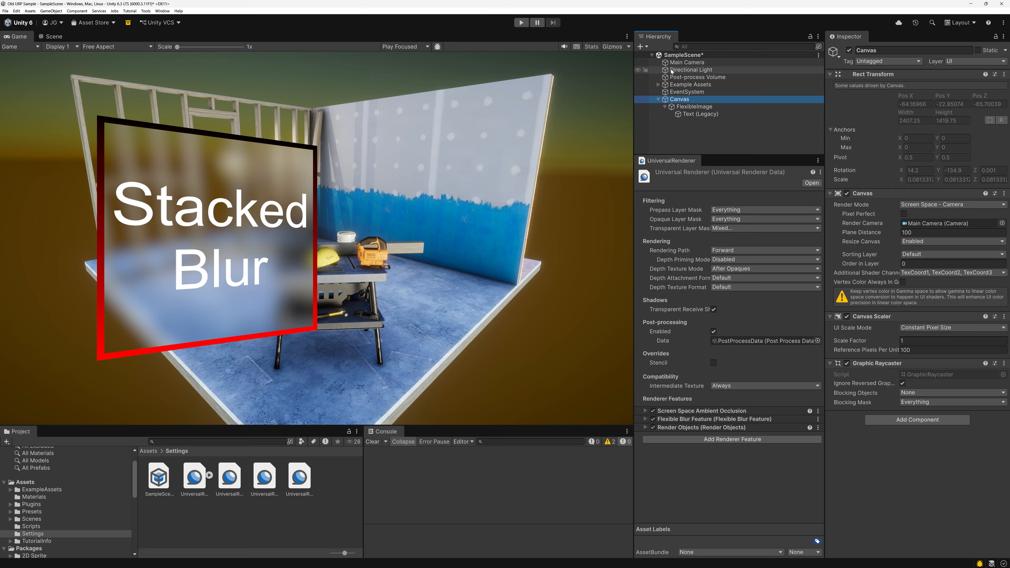
pyautogui.click(666, 108)
pyautogui.click(685, 106)
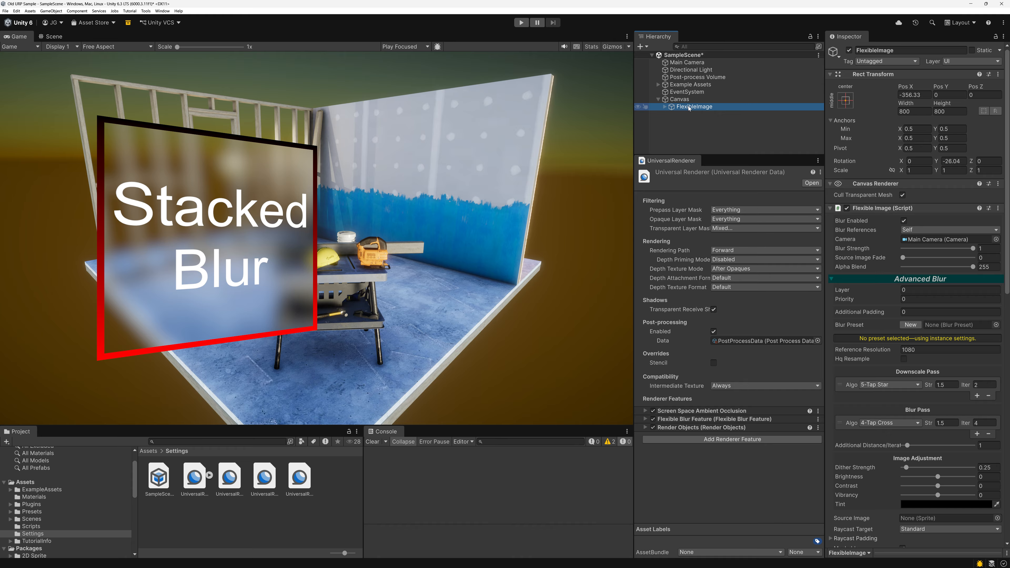
pyautogui.hotkey('ctrl', 'd')
pyautogui.moveTo(906, 86); pyautogui.dragTo(587, 429)
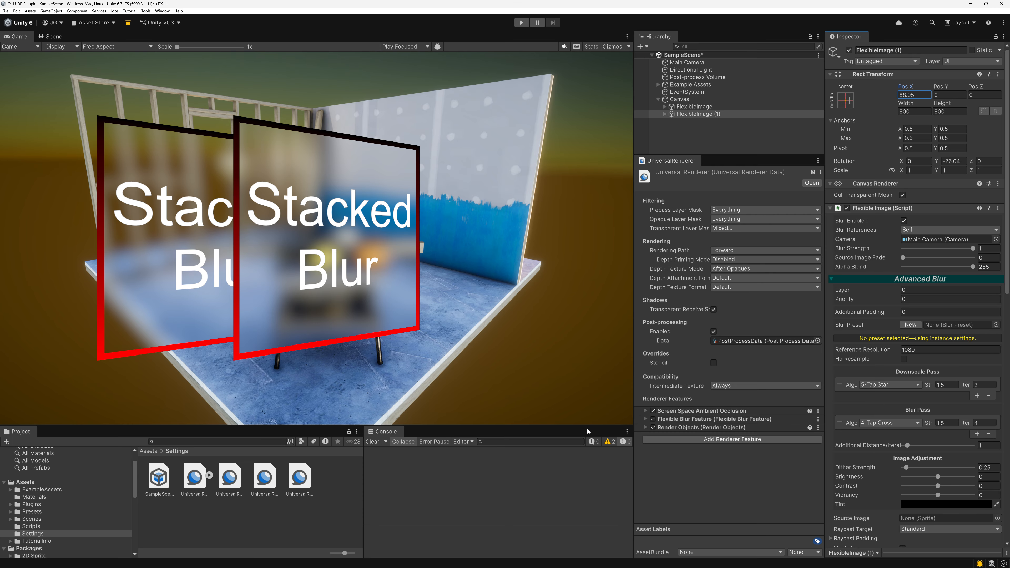
# Set the original FlexibleImage's blur Vibrancy to -1.
pyautogui.click(697, 107)
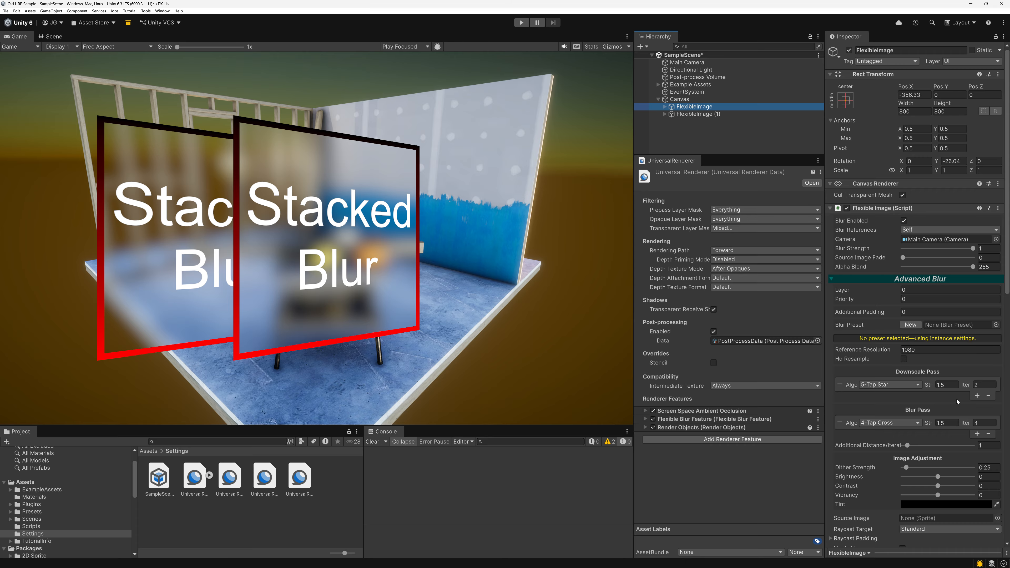
pyautogui.scroll(-3, 919, 392)
pyautogui.moveTo(937, 421); pyautogui.dragTo(781, 429)
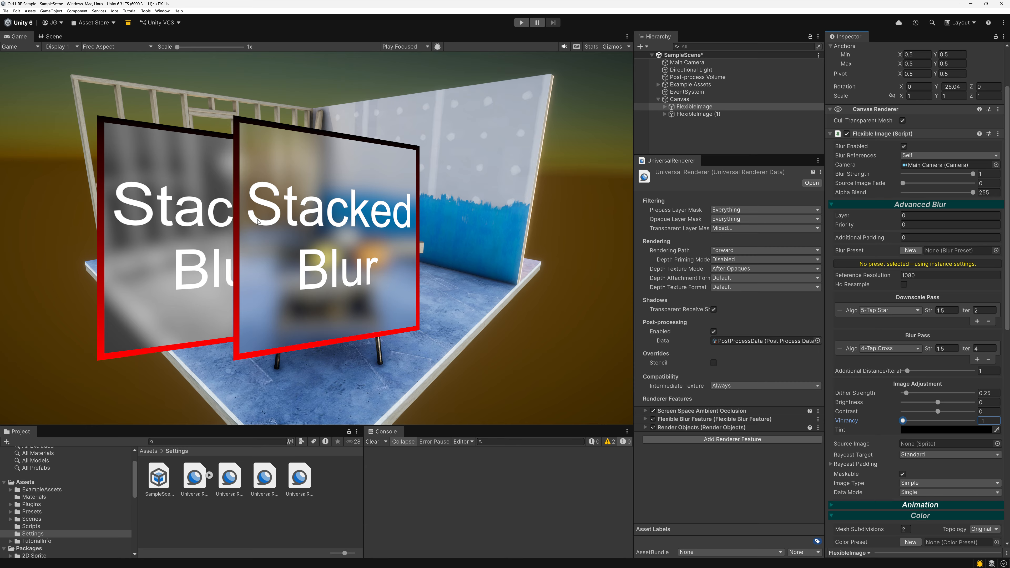
pyautogui.click(274, 234)
# Set the Advanced Blur Layer of the duplicated FlexibleImage (1) to 1.
pyautogui.click(711, 115)
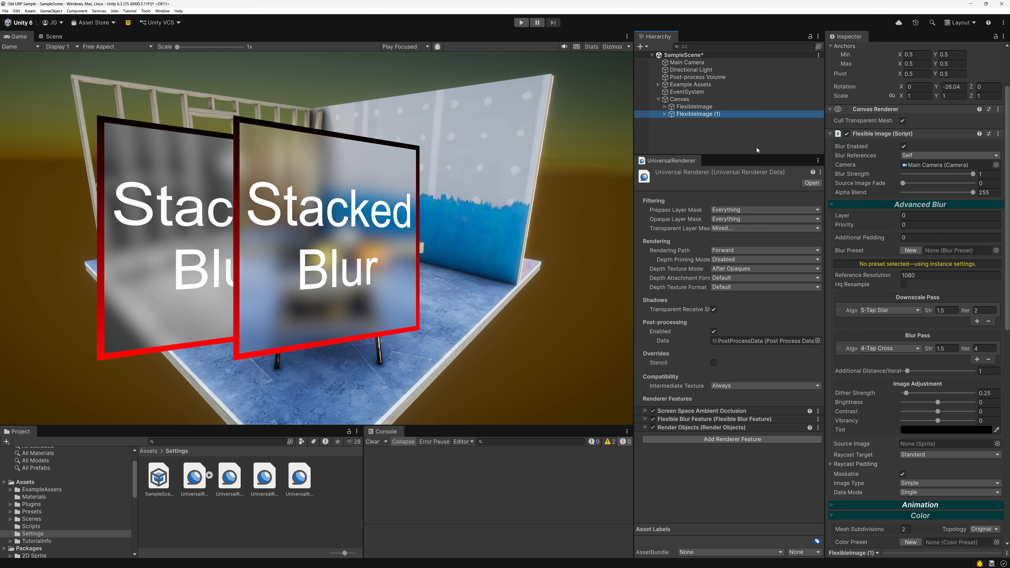
pyautogui.click(922, 218)
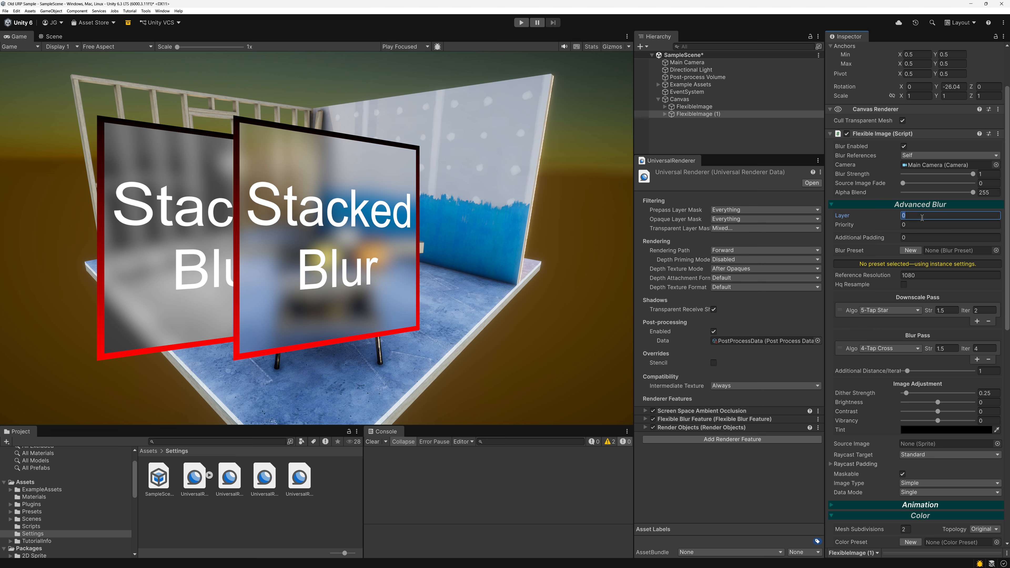
pyautogui.write('1')
pyautogui.click(306, 349)
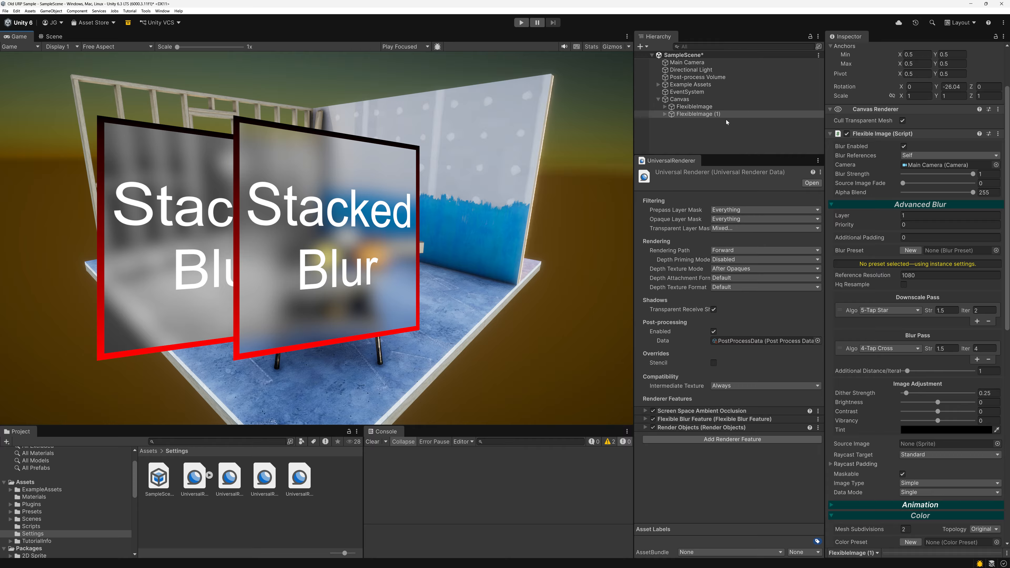
# Vary the original image's Vibrancy, ending at -1, and move the duplicate FlexibleImage (1) to Pos X 173.5.
pyautogui.click(709, 108)
pyautogui.moveTo(905, 420); pyautogui.dragTo(845, 420)
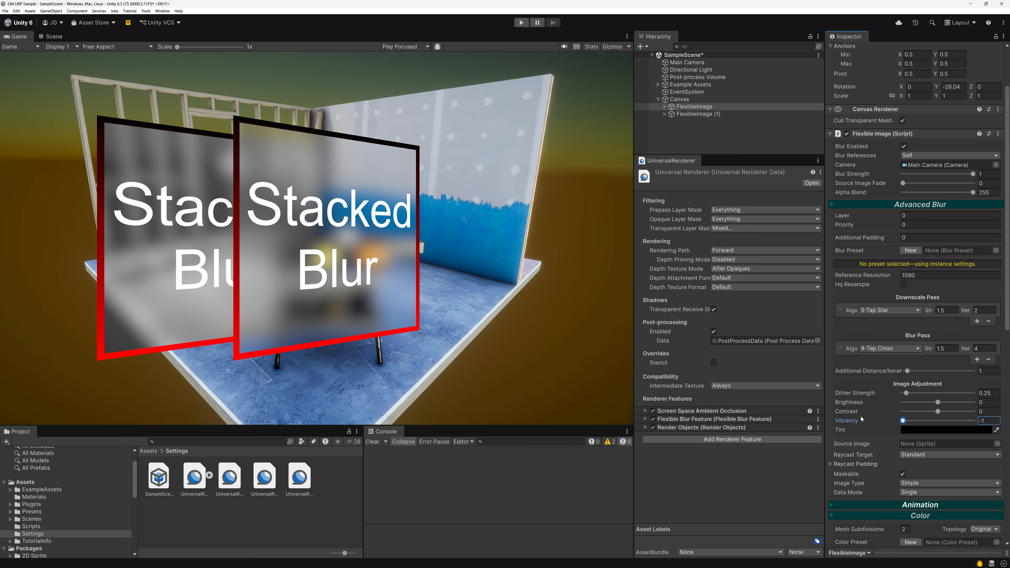
pyautogui.click(700, 115)
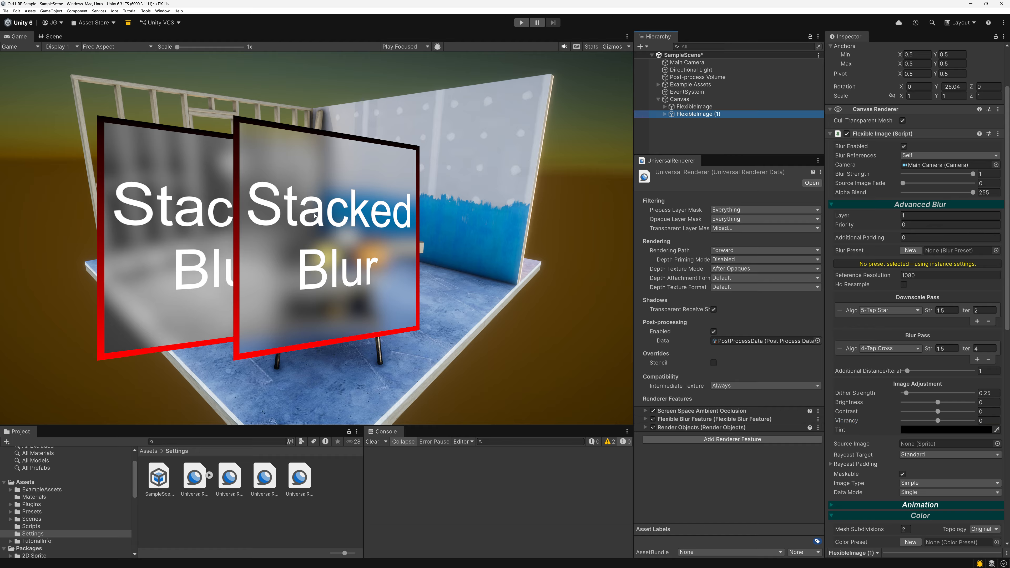
pyautogui.scroll(3, 915, 80)
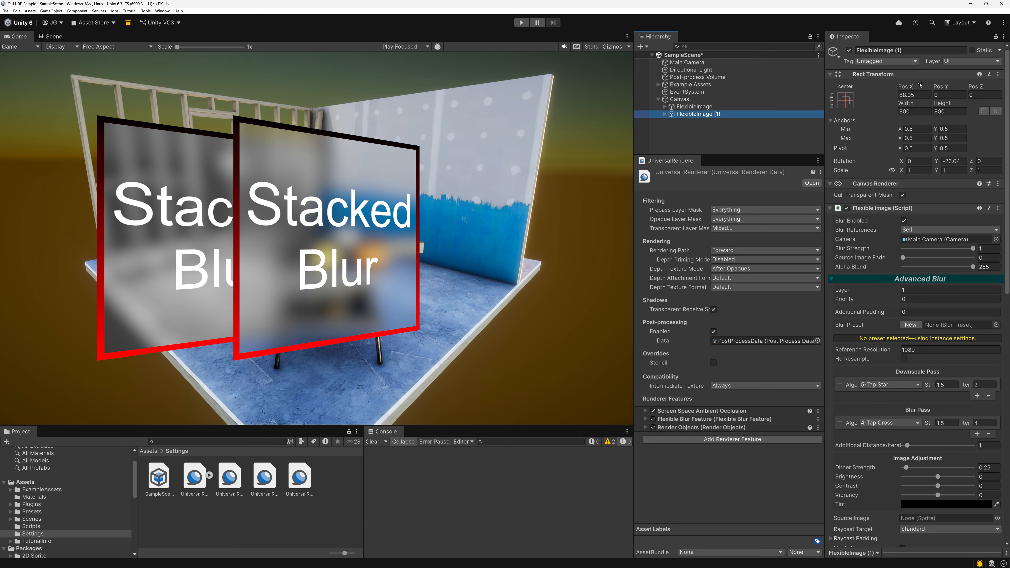
pyautogui.moveTo(906, 86); pyautogui.dragTo(952, 143)
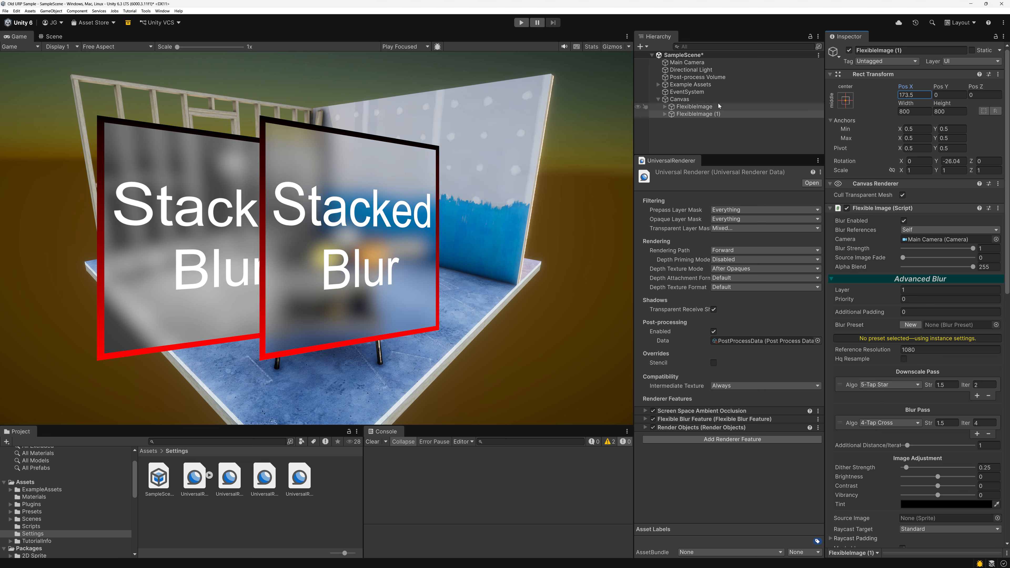
# Delete the duplicate FlexibleImage (1) and reset the remaining image's Vibrancy to 0.
pyautogui.click(698, 114)
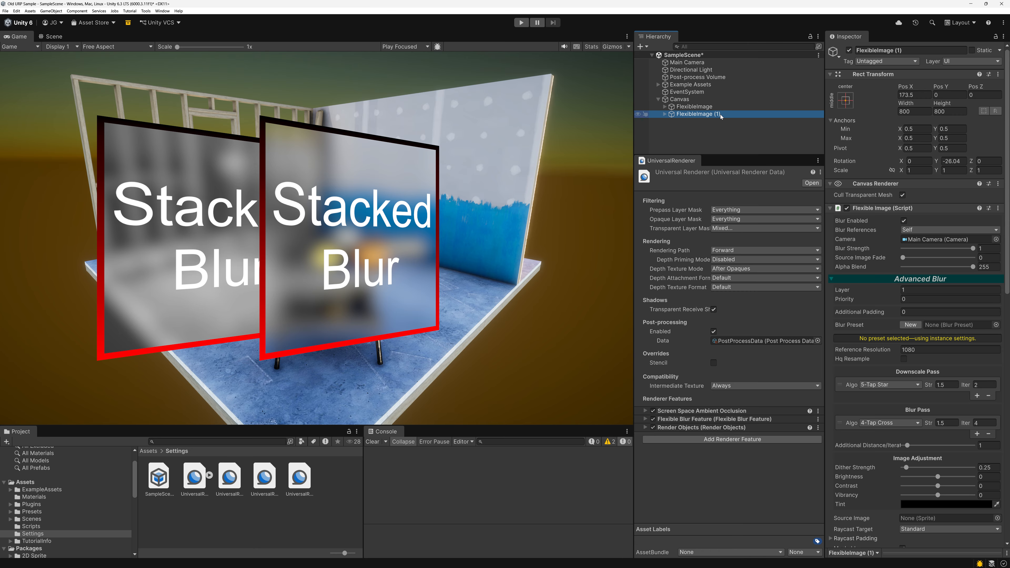
pyautogui.click(680, 63)
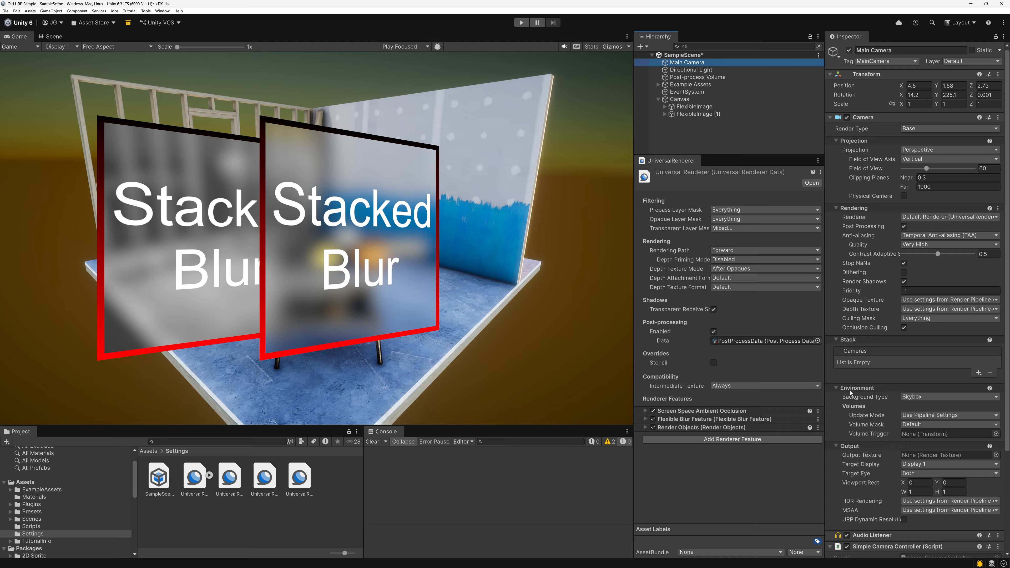
pyautogui.click(679, 115)
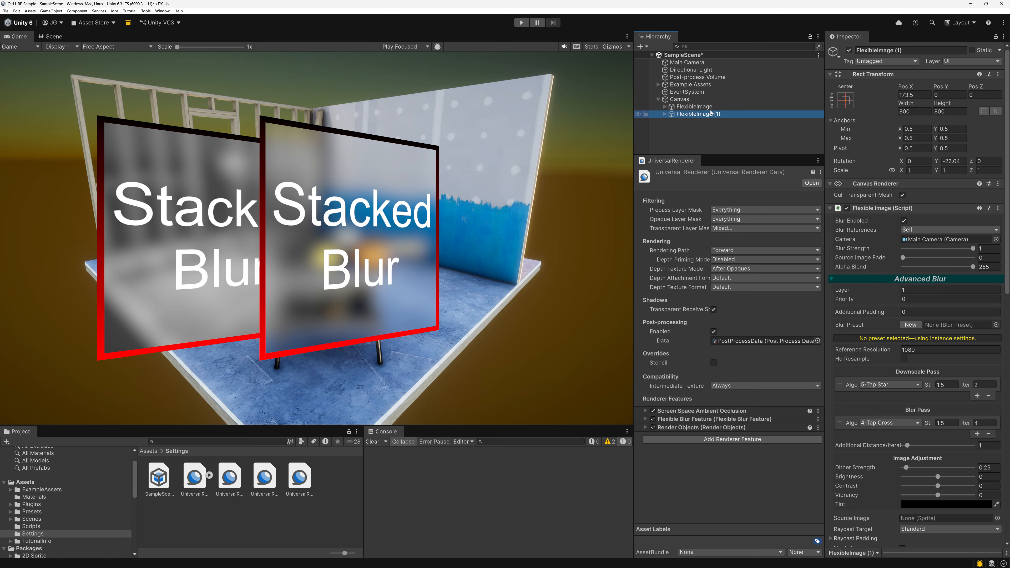
pyautogui.press('Delete')
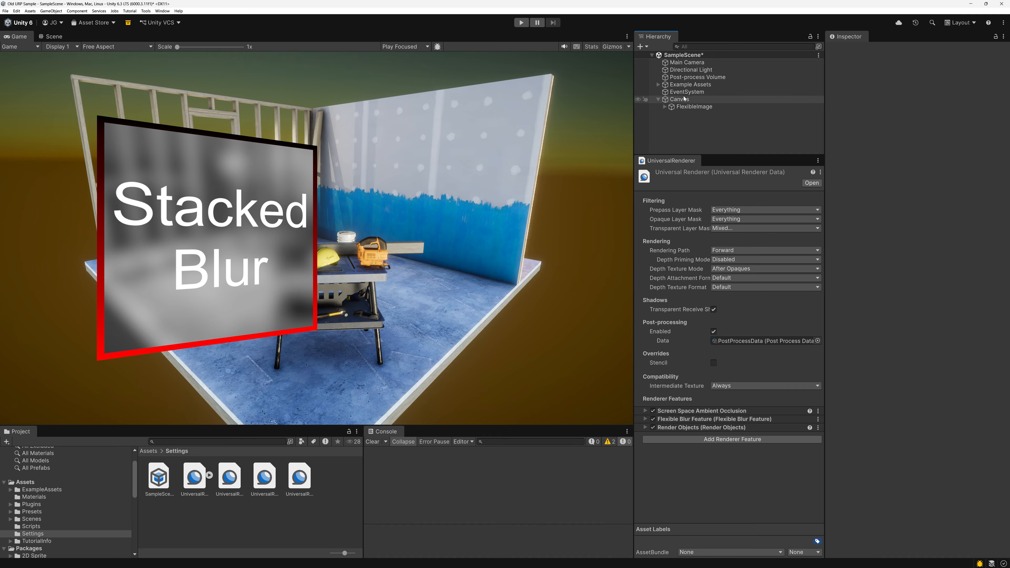
pyautogui.click(672, 99)
pyautogui.click(694, 106)
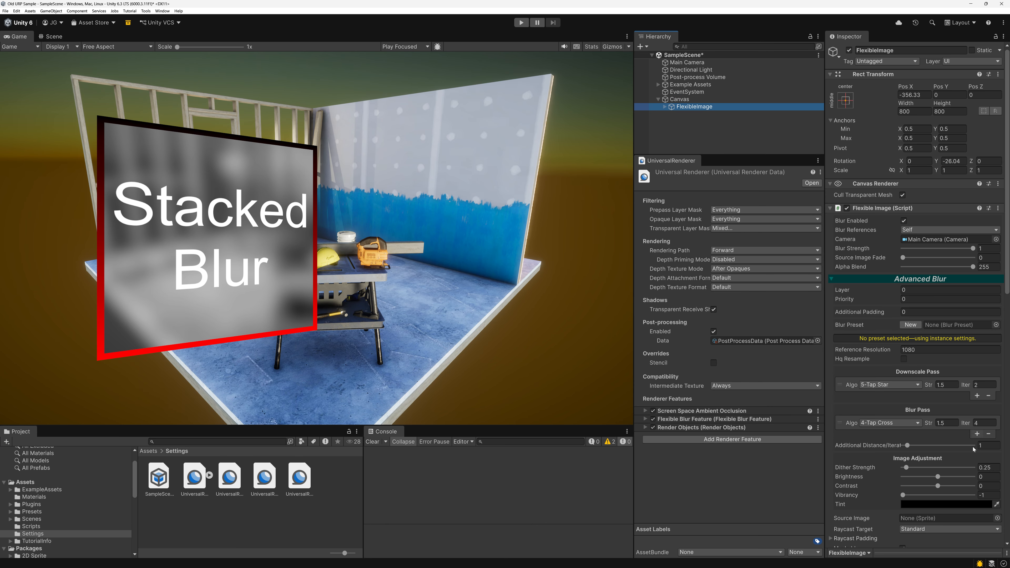
# Collapse the Canvas and duplicate it twice together with its FlexibleImage.
pyautogui.click(676, 99)
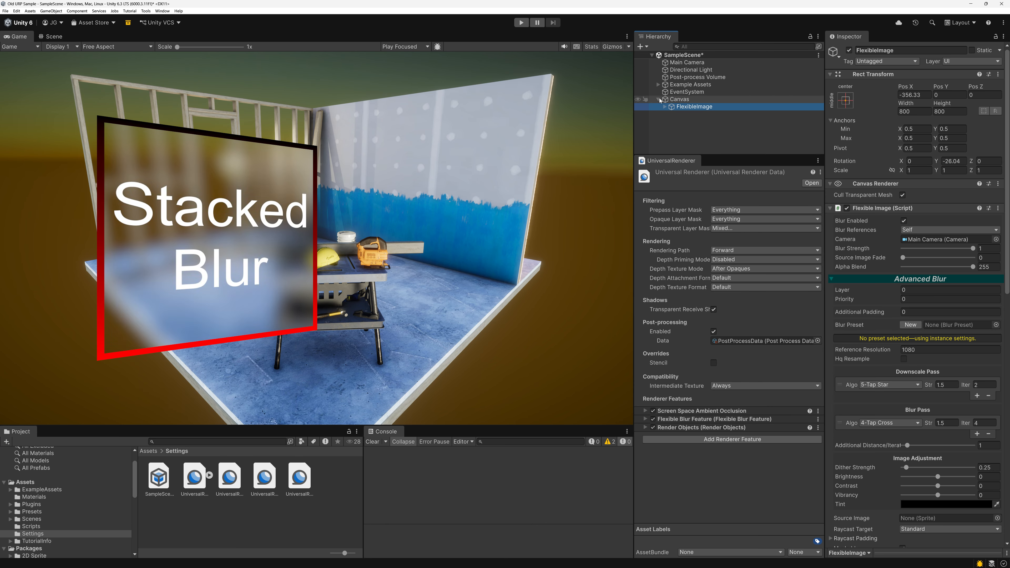
pyautogui.press('Left')
pyautogui.hotkey('ctrl', 'd')
pyautogui.hotkey('ctrl', 'd')
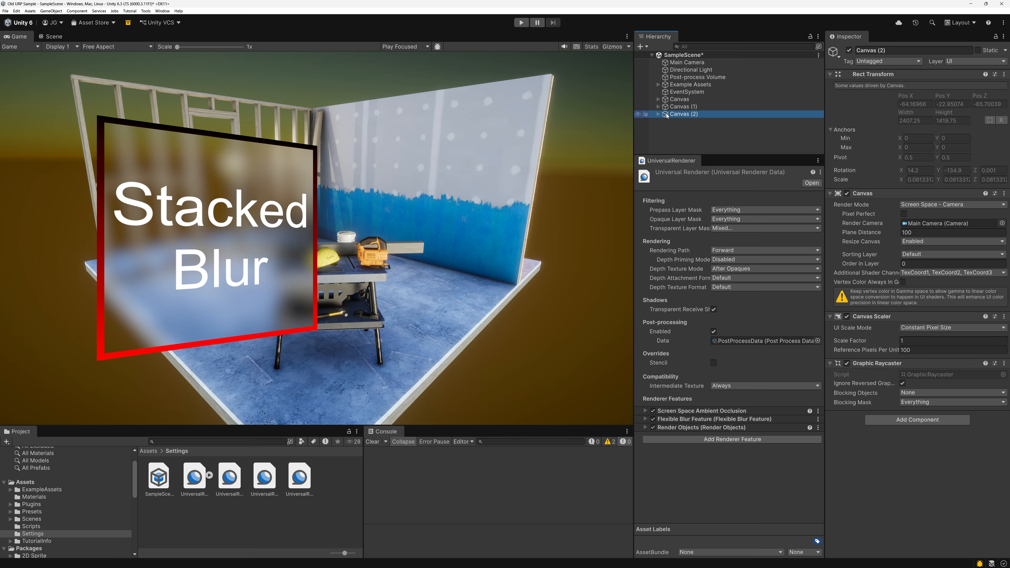
# Move the FlexibleImage under Canvas (1) to Pos X 132.3.
pyautogui.click(659, 107)
pyautogui.click(674, 115)
pyautogui.moveTo(901, 84); pyautogui.dragTo(99, 90)
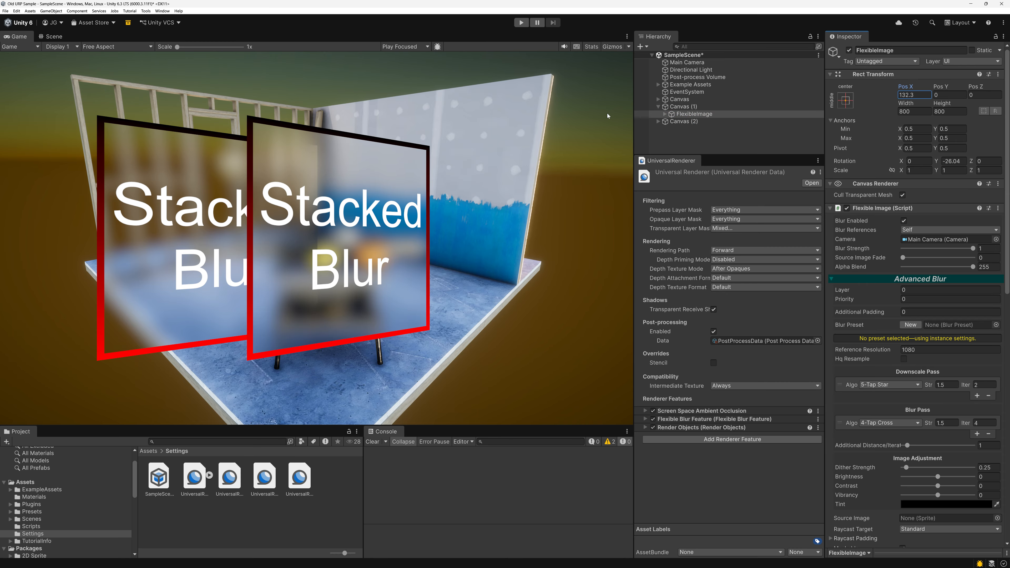
# Move the FlexibleImage under Canvas (2) to Pos X 465.3.
pyautogui.click(683, 122)
pyautogui.click(658, 121)
pyautogui.click(687, 129)
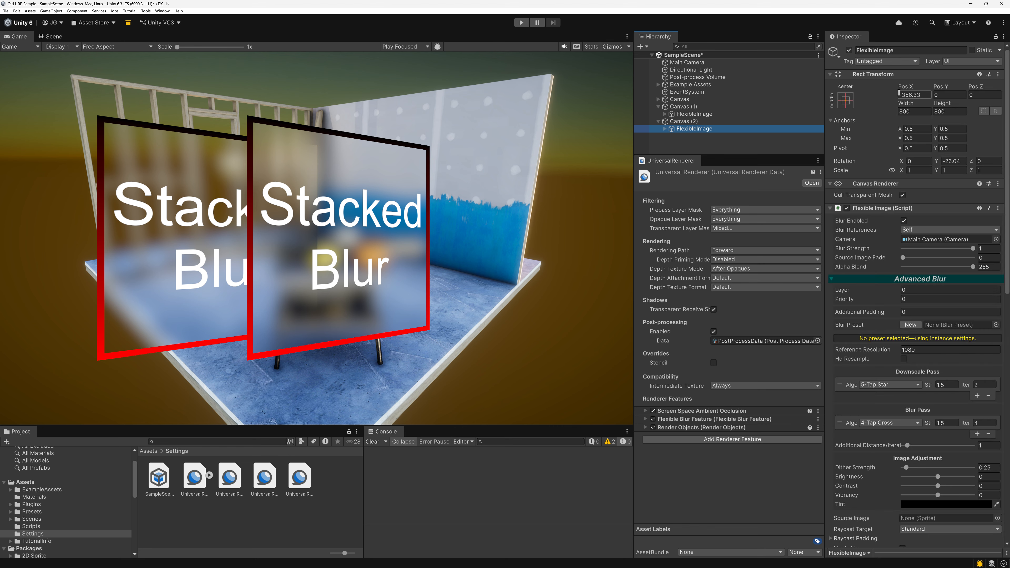
pyautogui.moveTo(907, 86); pyautogui.dragTo(64, 81)
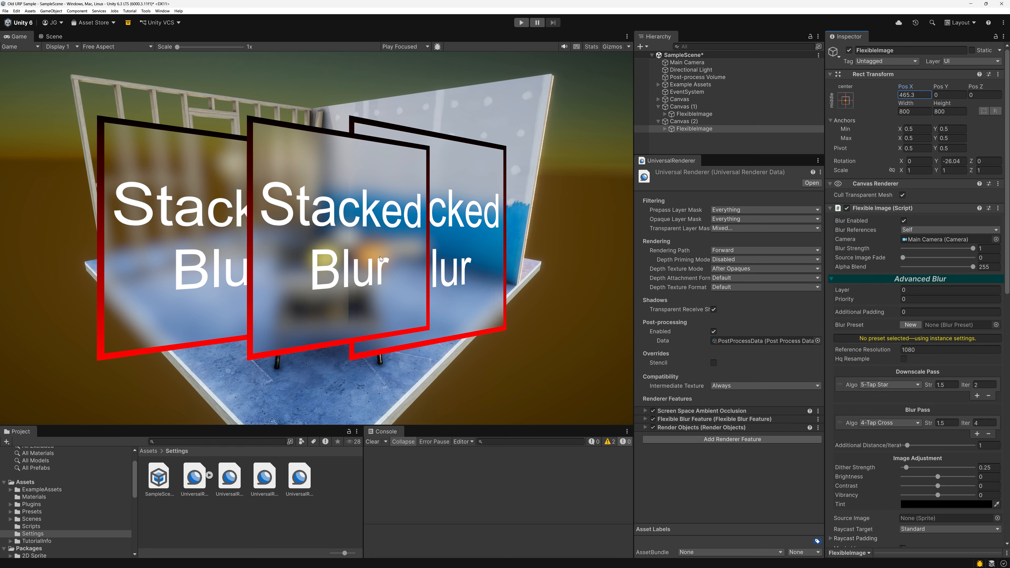
pyautogui.click(265, 206)
# Check the Main Camera against the Render Camera of all three canvases and the Camera reference of each FlexibleImage.
pyautogui.click(687, 107)
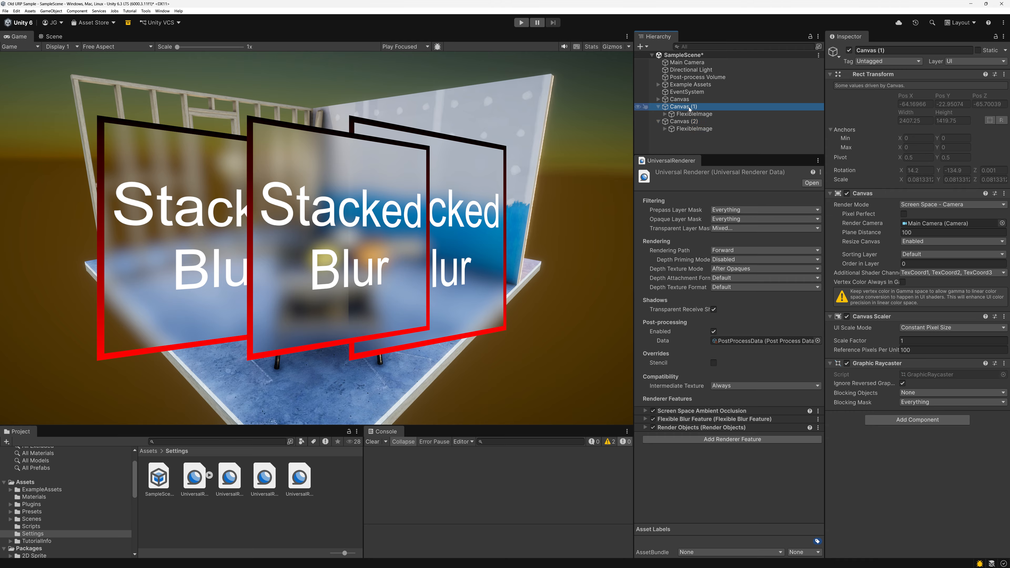
pyautogui.click(683, 62)
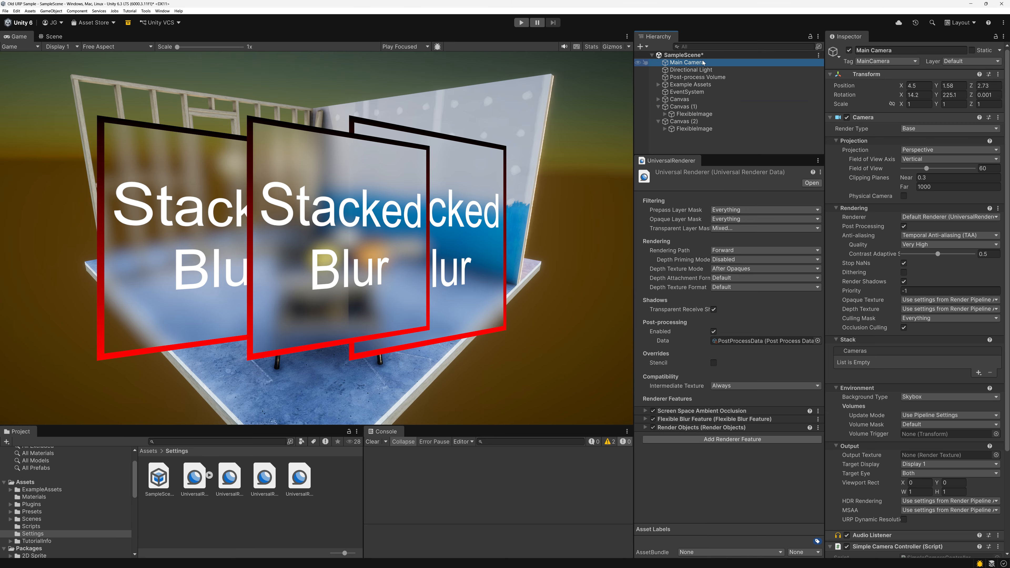
pyautogui.click(679, 99)
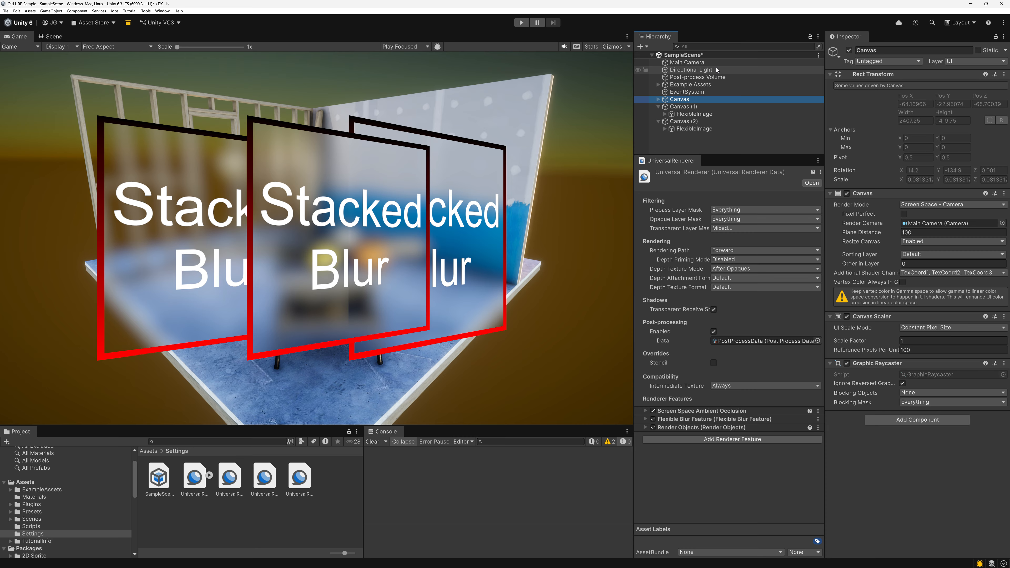
pyautogui.click(696, 107)
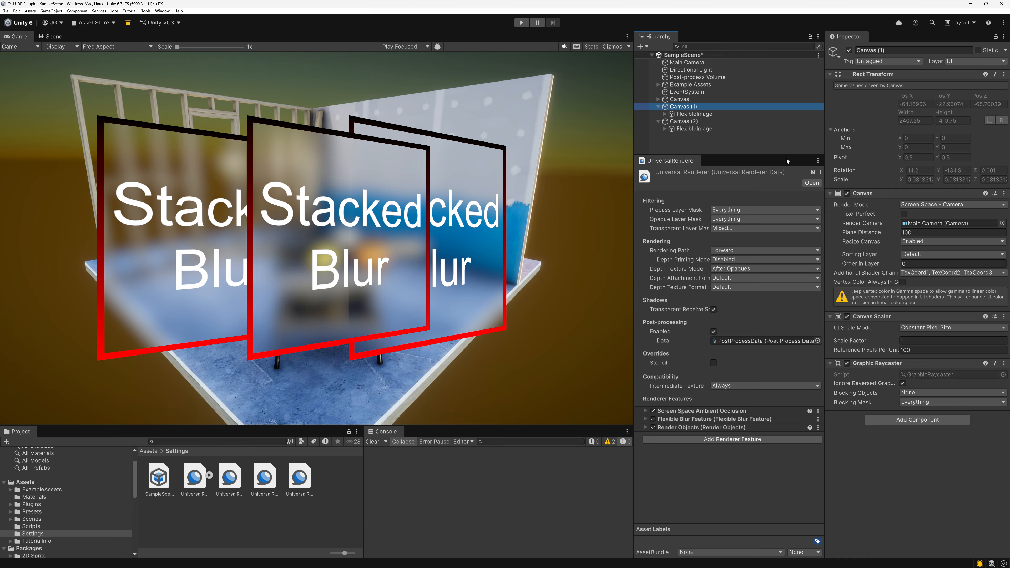
pyautogui.click(695, 123)
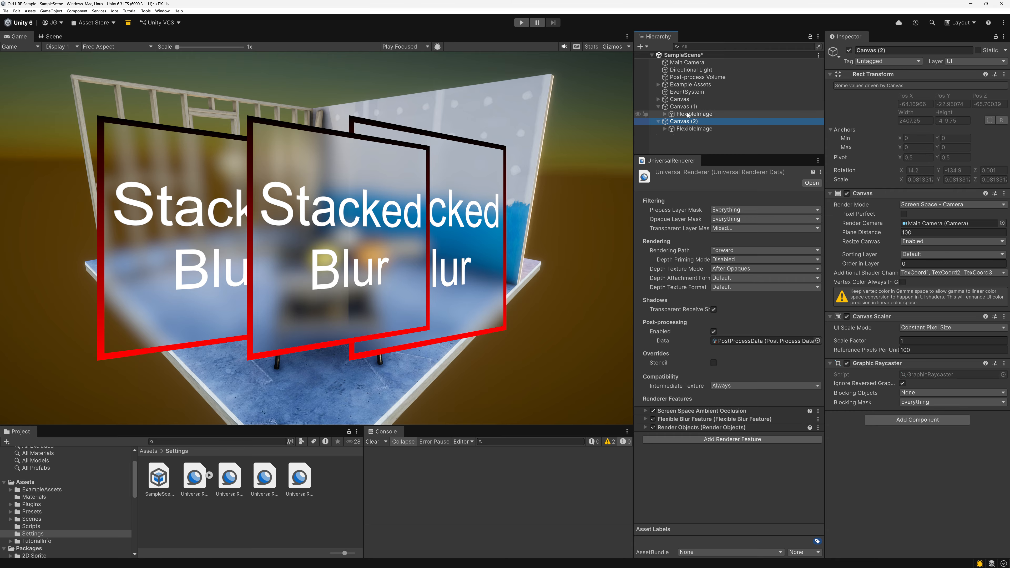
pyautogui.click(659, 99)
pyautogui.click(694, 107)
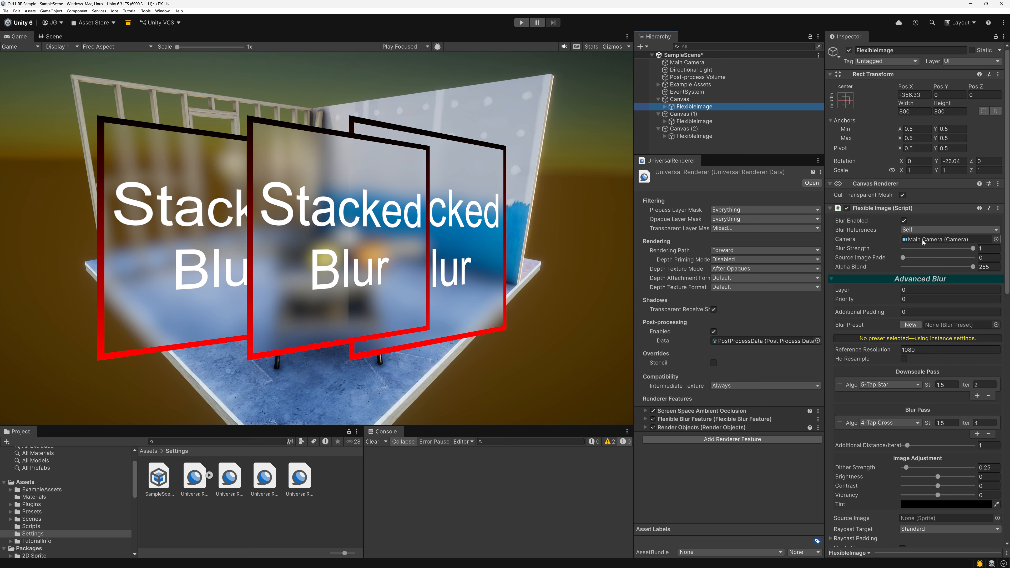
pyautogui.click(716, 121)
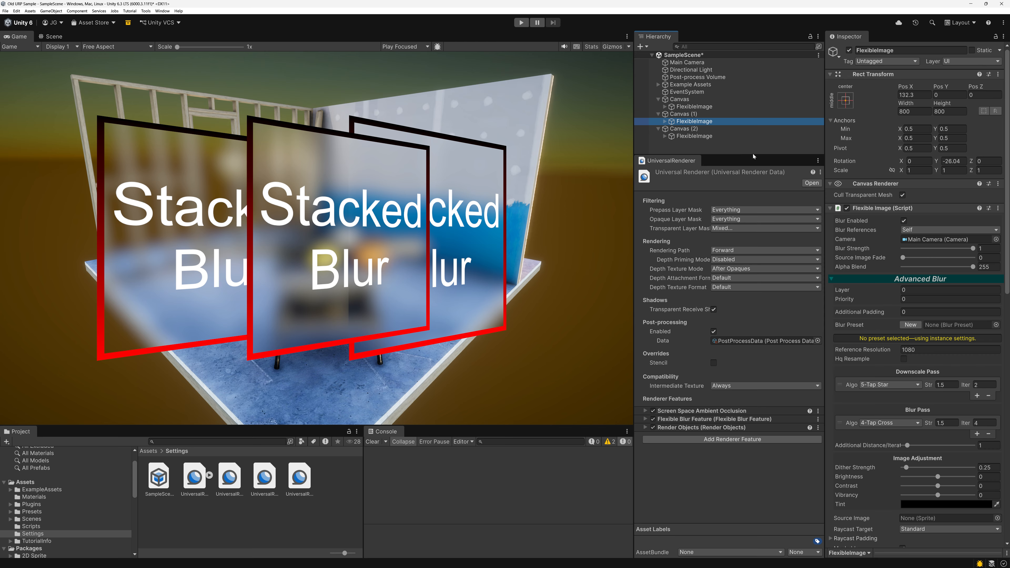
pyautogui.click(688, 128)
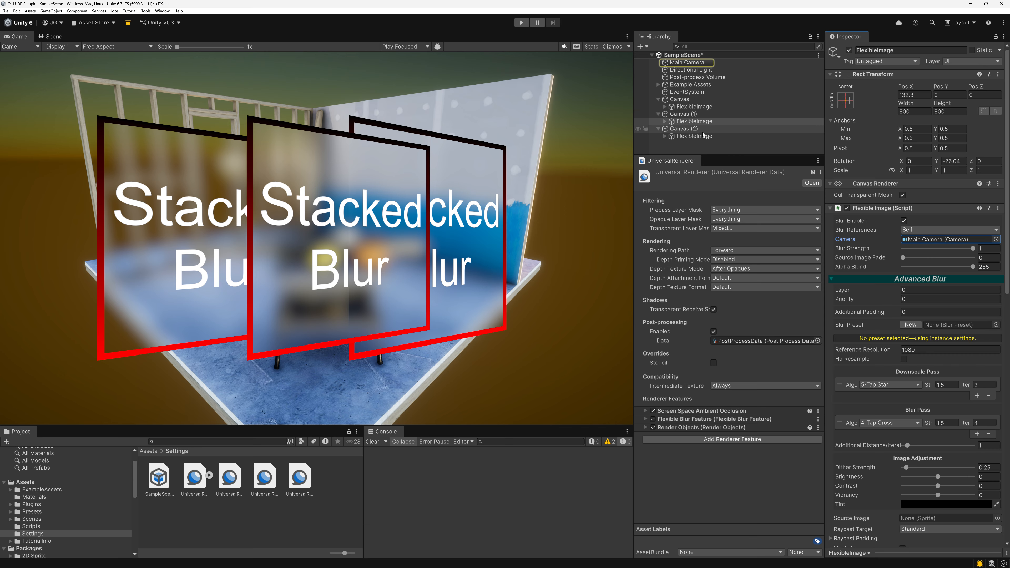
pyautogui.click(702, 136)
pyautogui.click(935, 239)
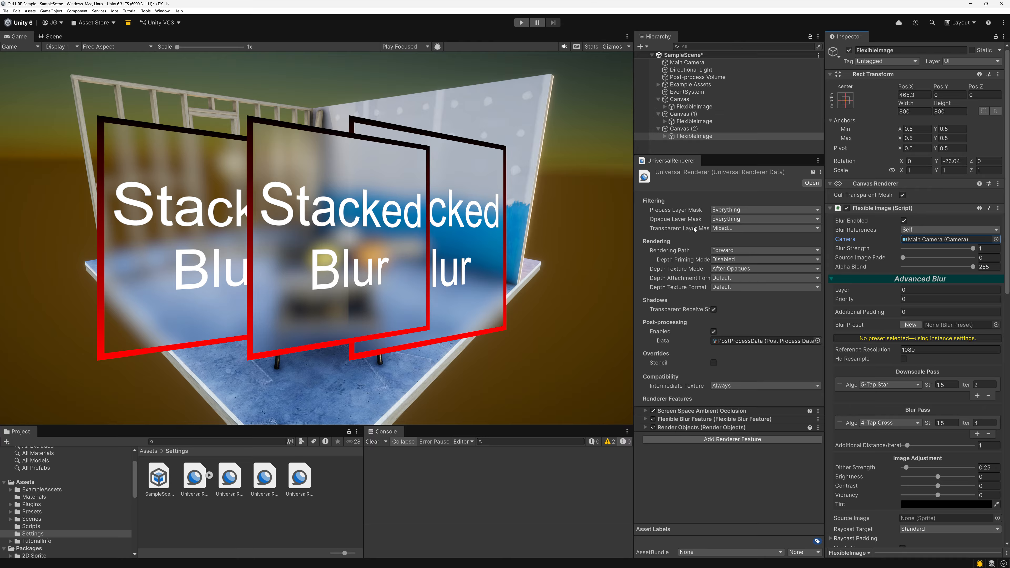
pyautogui.click(625, 443)
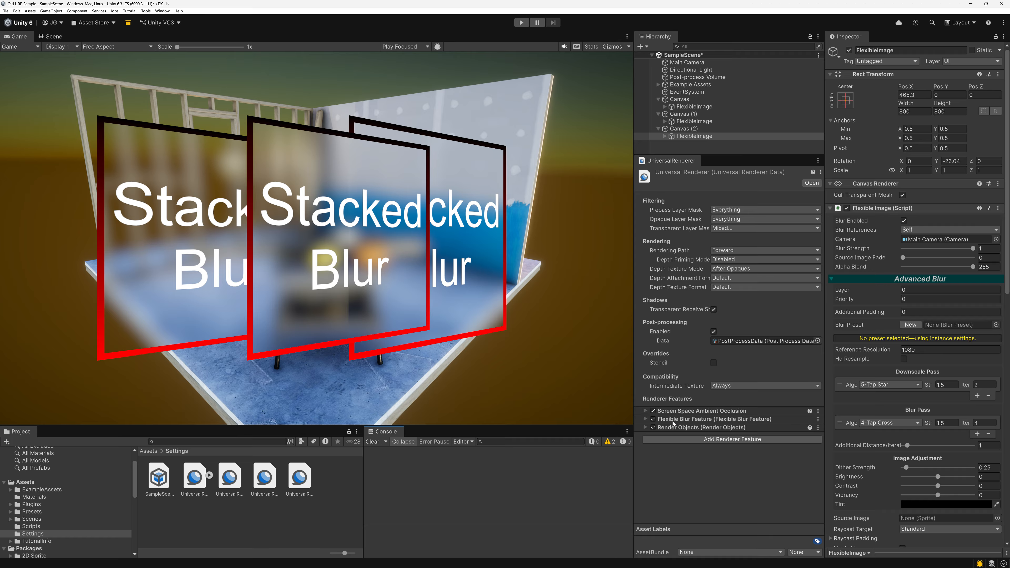
# Add two new layers, naming User Layer 6 UI2 and User Layer 7 UI3.
pyautogui.click(970, 61)
pyautogui.click(958, 107)
pyautogui.click(927, 166)
pyautogui.write('U')
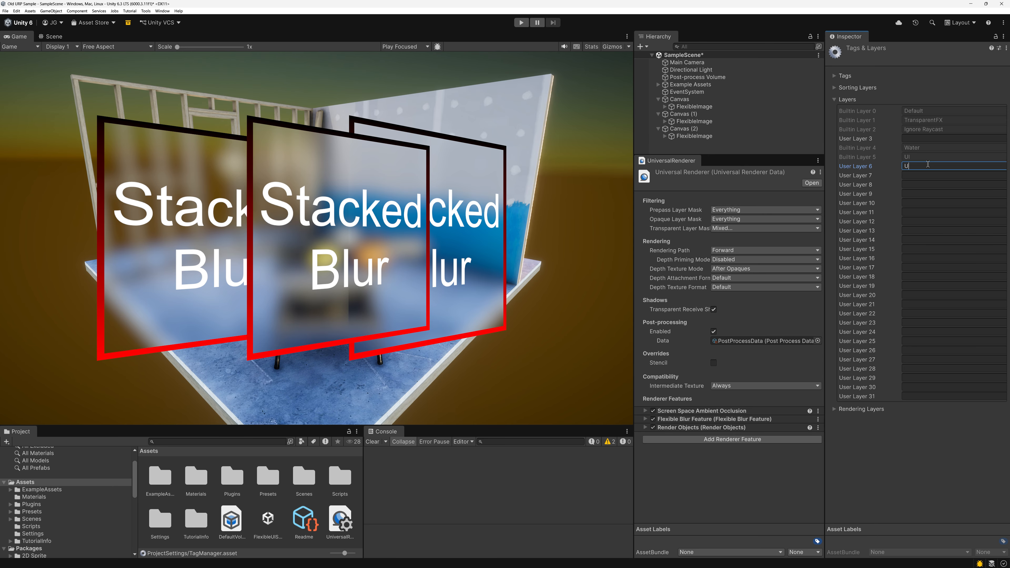
pyautogui.write('I2')
pyautogui.click(924, 175)
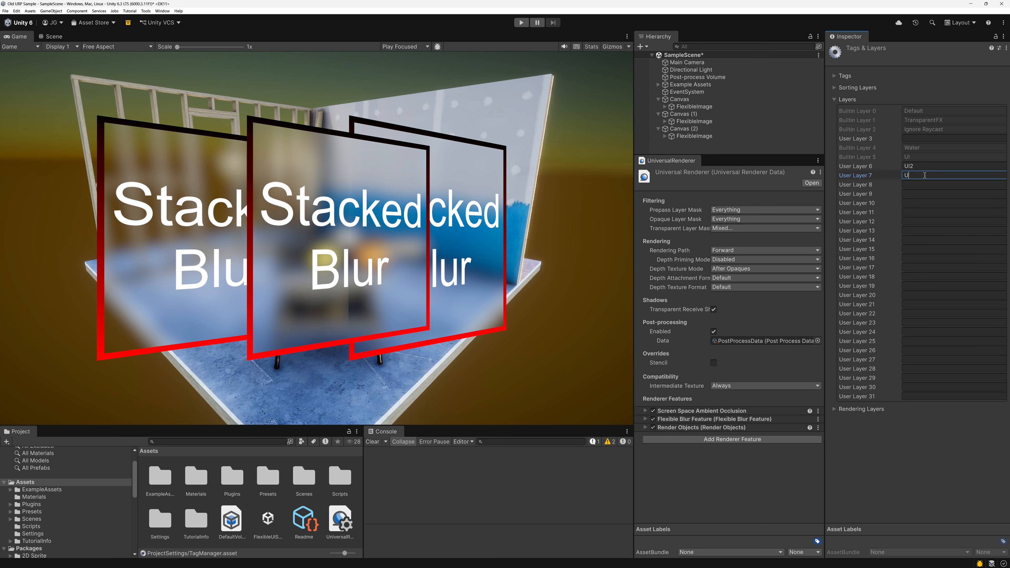
pyautogui.write('UI3')
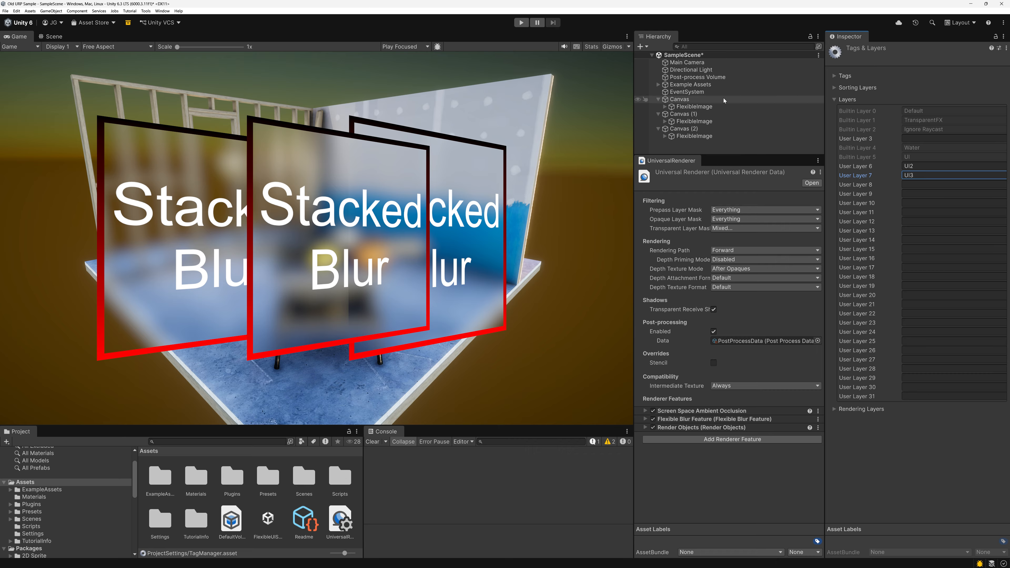
# Exclude the UI, UI2 and UI3 layers from the Main Camera's culling mask.
pyautogui.click(686, 63)
pyautogui.click(931, 319)
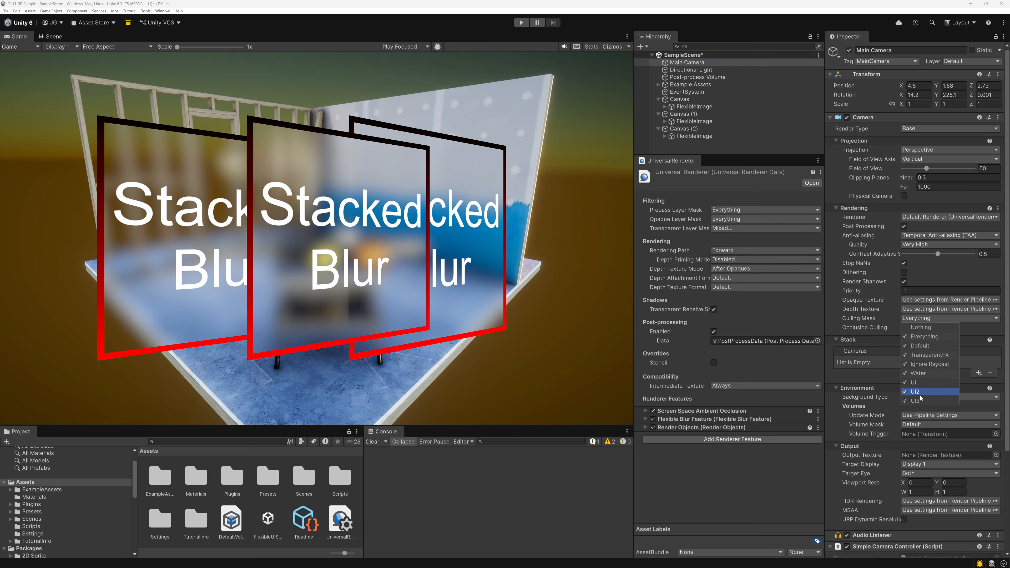
pyautogui.click(915, 401)
pyautogui.click(915, 392)
pyautogui.click(913, 382)
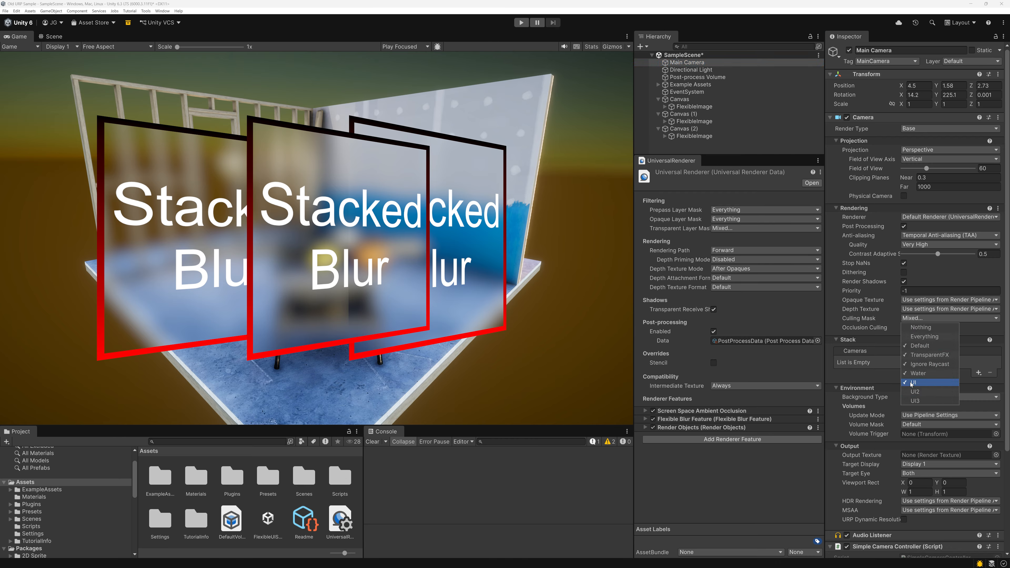
pyautogui.click(888, 311)
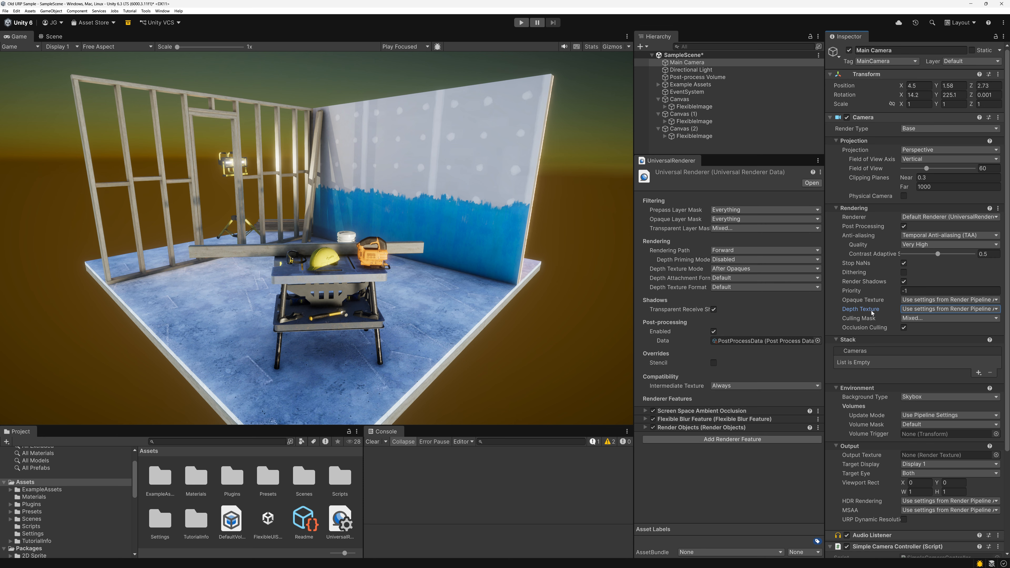
# Re-enable the UI, UI2 and UI3 layers in the Main Camera's culling mask.
pyautogui.click(930, 318)
pyautogui.click(914, 382)
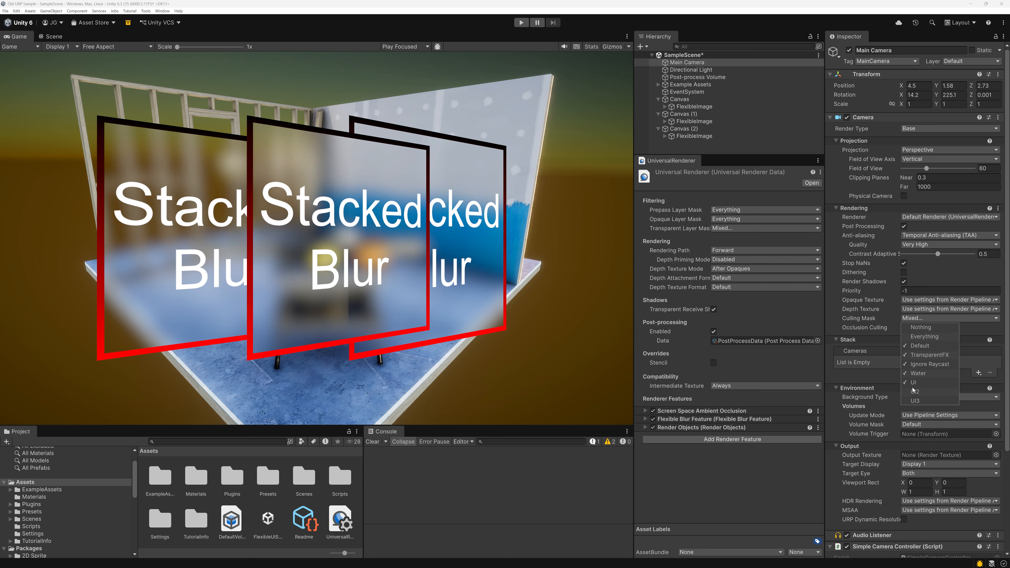
pyautogui.click(915, 392)
pyautogui.click(914, 401)
pyautogui.click(874, 318)
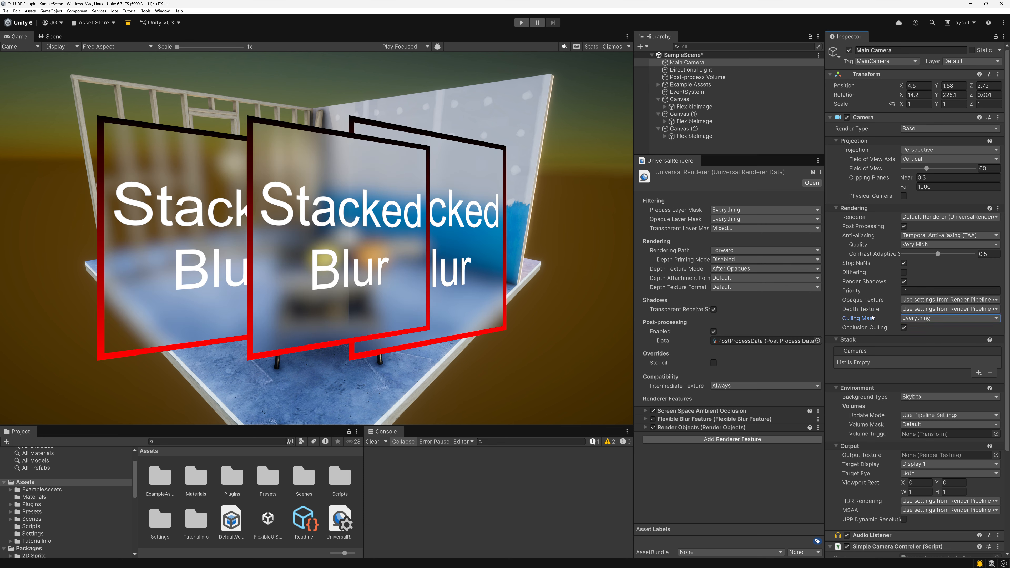
# Check the renderer's Transparent Layer Mask, and assign Canvas (1) with all its children to the UI2 layer.
pyautogui.click(732, 229)
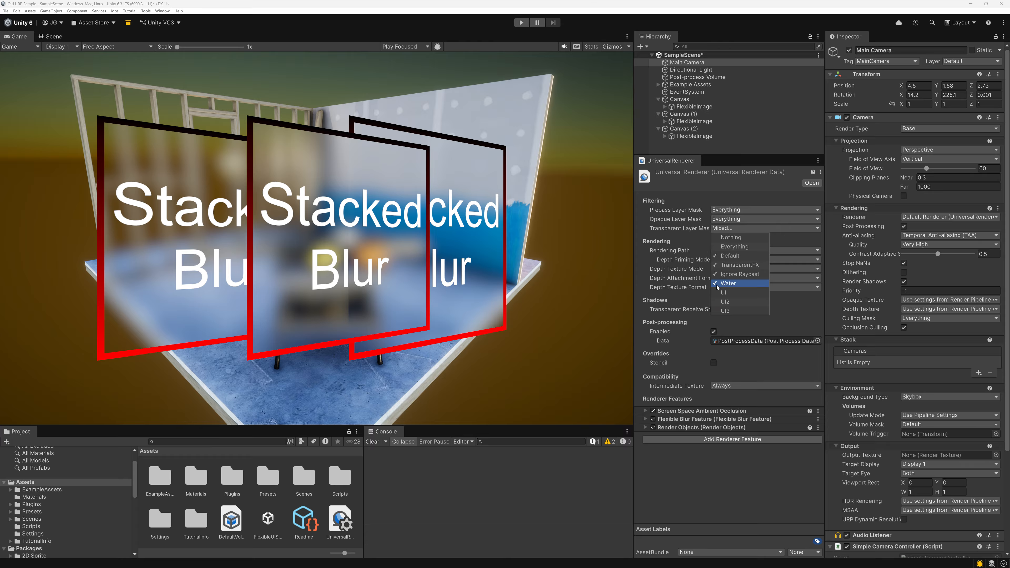
pyautogui.click(689, 230)
pyautogui.click(688, 115)
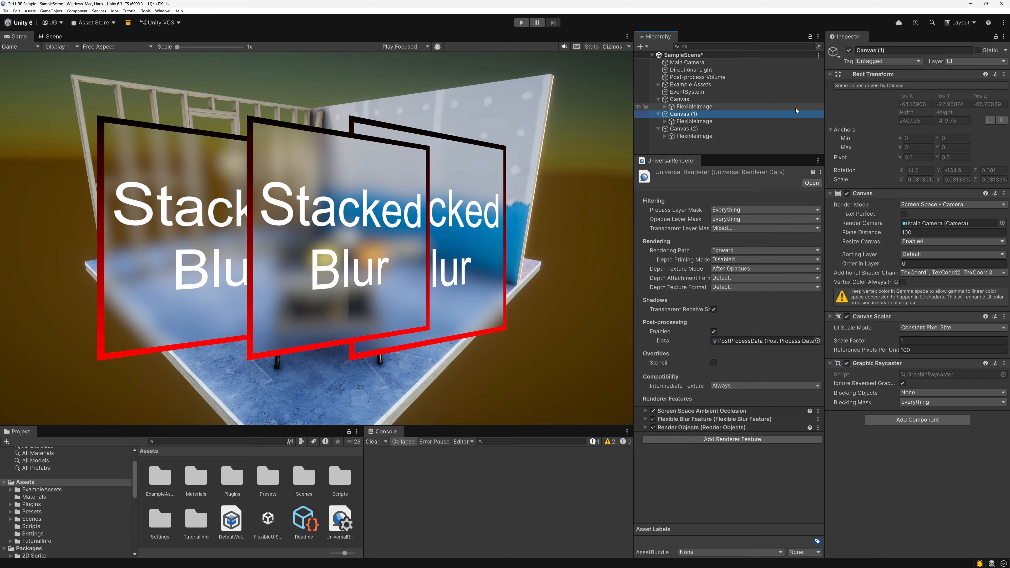
pyautogui.click(960, 61)
pyautogui.click(961, 104)
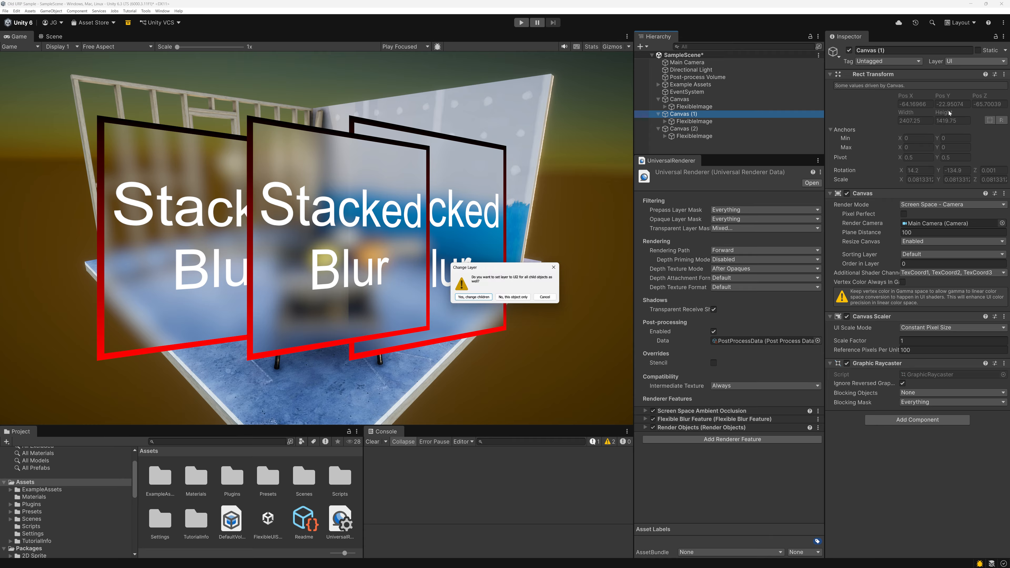
pyautogui.click(474, 299)
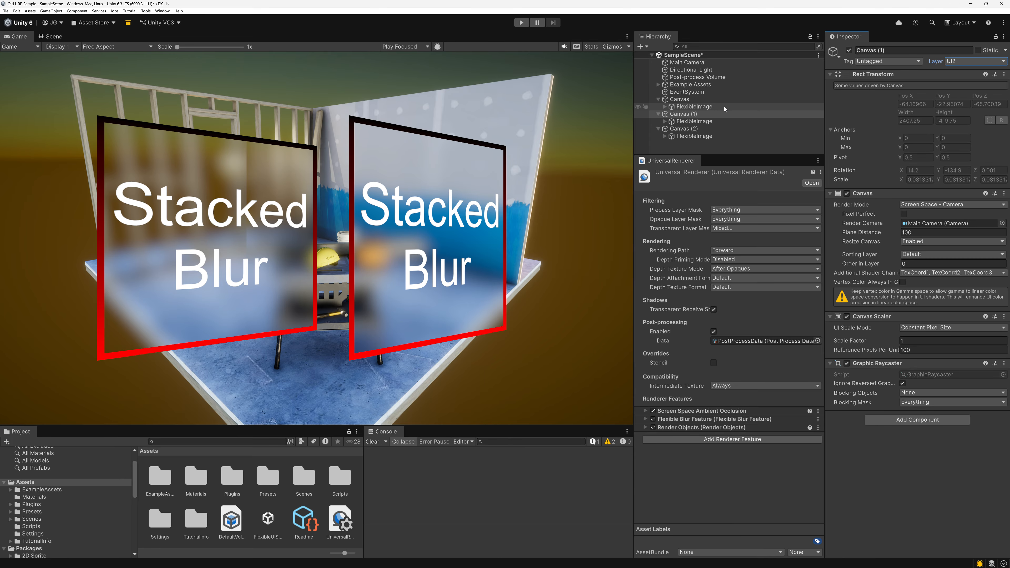
# Assign Canvas (2) and all its children to the UI3 layer.
pyautogui.click(683, 129)
pyautogui.click(959, 62)
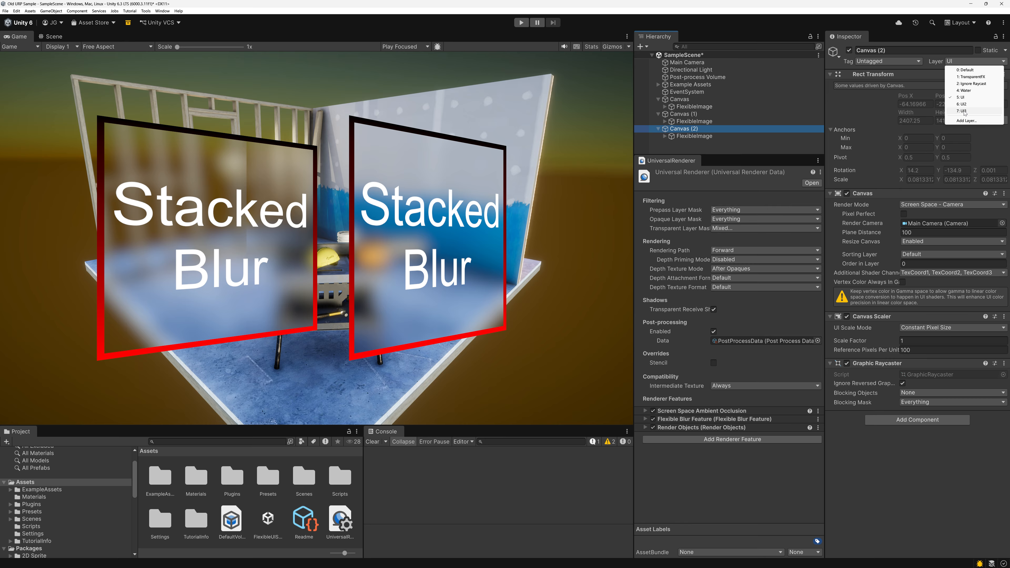
pyautogui.click(964, 111)
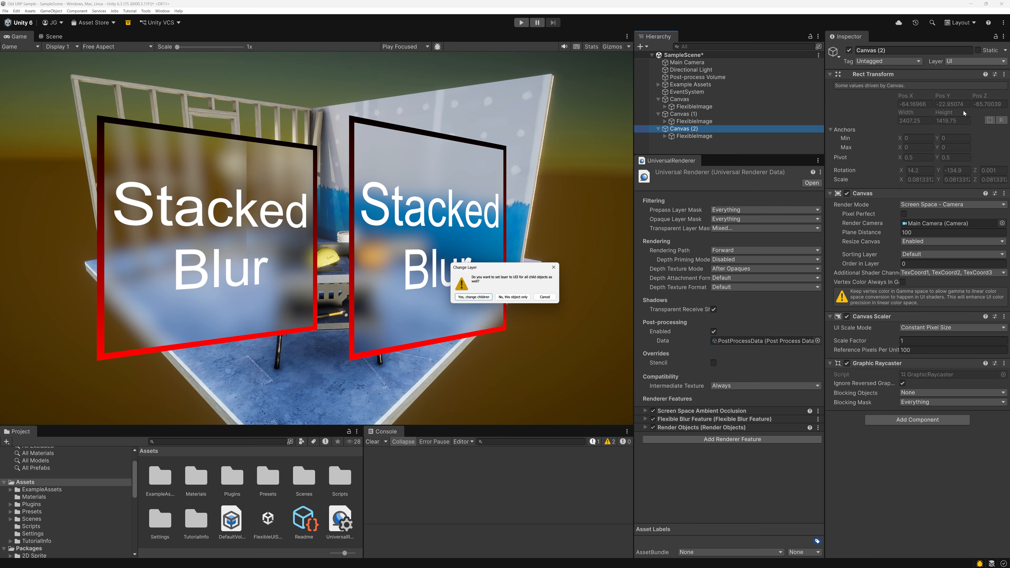
pyautogui.click(475, 297)
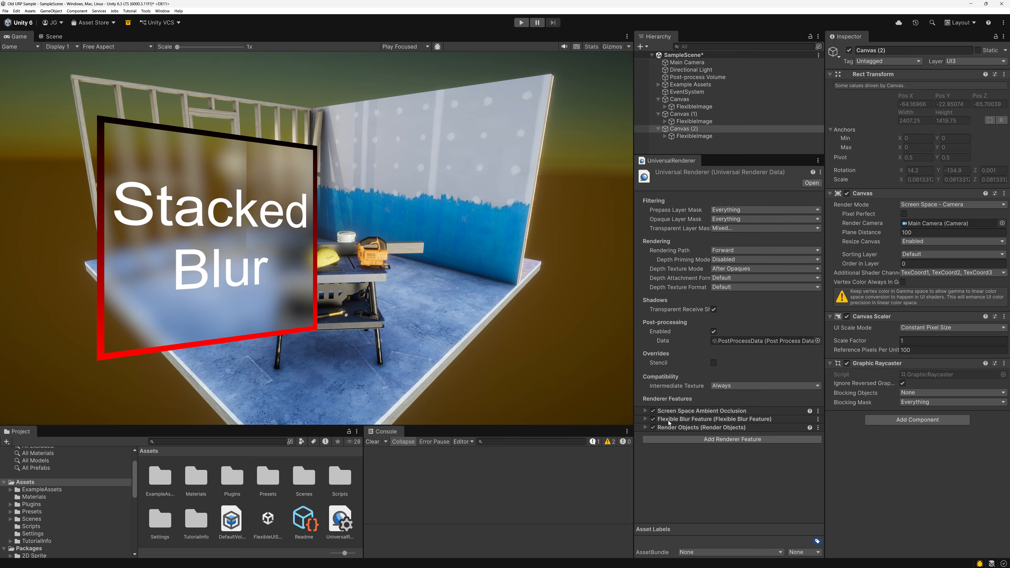
# Add a second Flexible Blur Feature followed by a second Render Objects feature to the Universal Renderer.
pyautogui.click(675, 439)
pyautogui.write('flex')
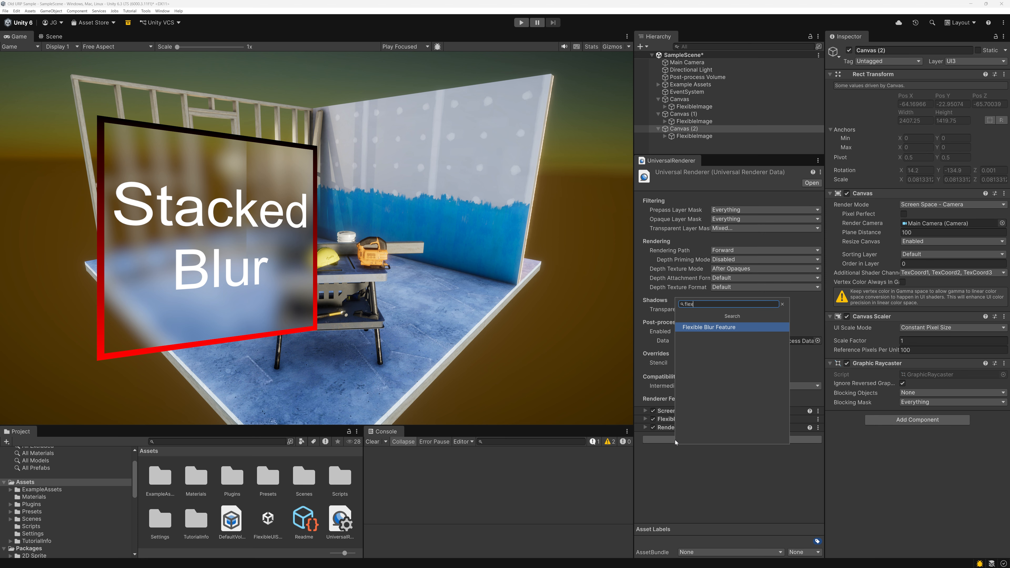
pyautogui.press('Return')
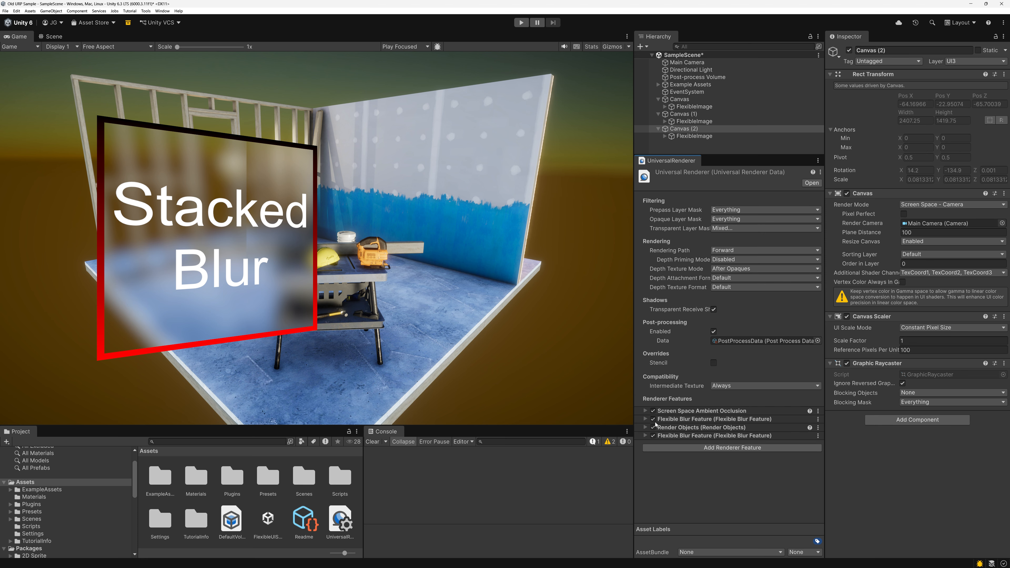
pyautogui.click(653, 450)
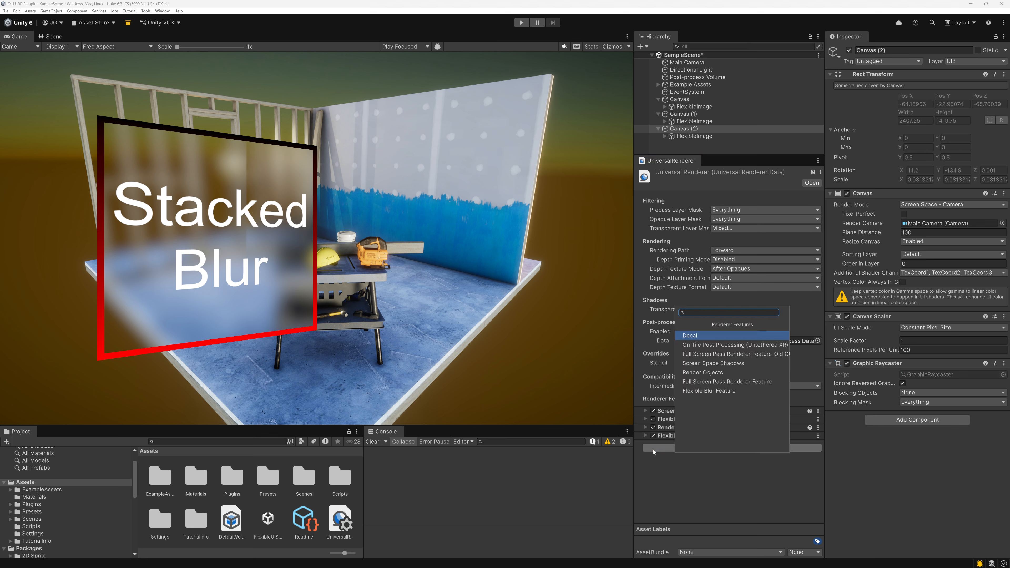
pyautogui.write('rend')
pyautogui.press('Return')
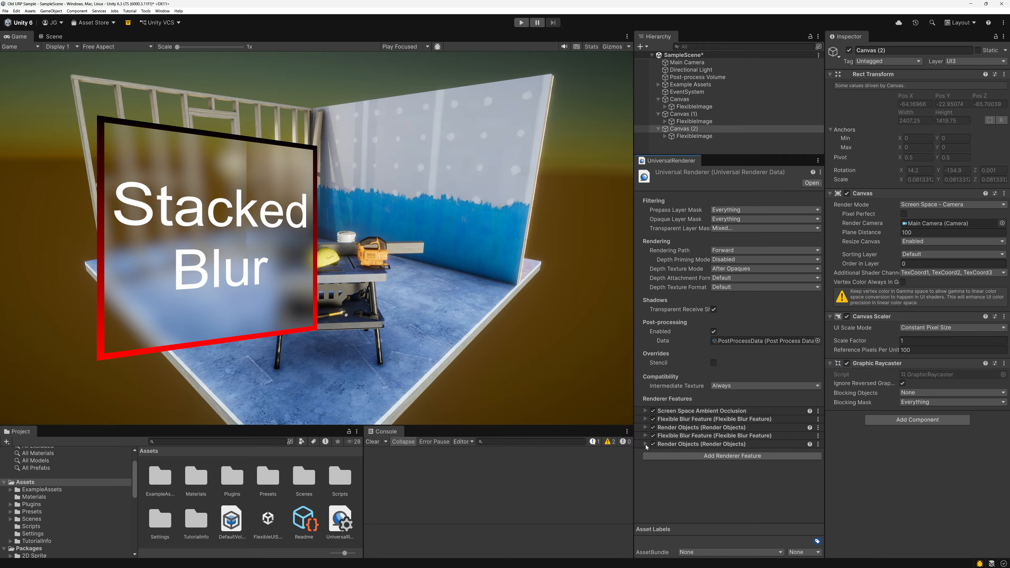
# Set the second Render Objects feature to the AfterRenderingPostProcessing event, Transparent queue and UI2 layer mask.
pyautogui.click(645, 444)
pyautogui.scroll(-3, 762, 449)
pyautogui.click(731, 394)
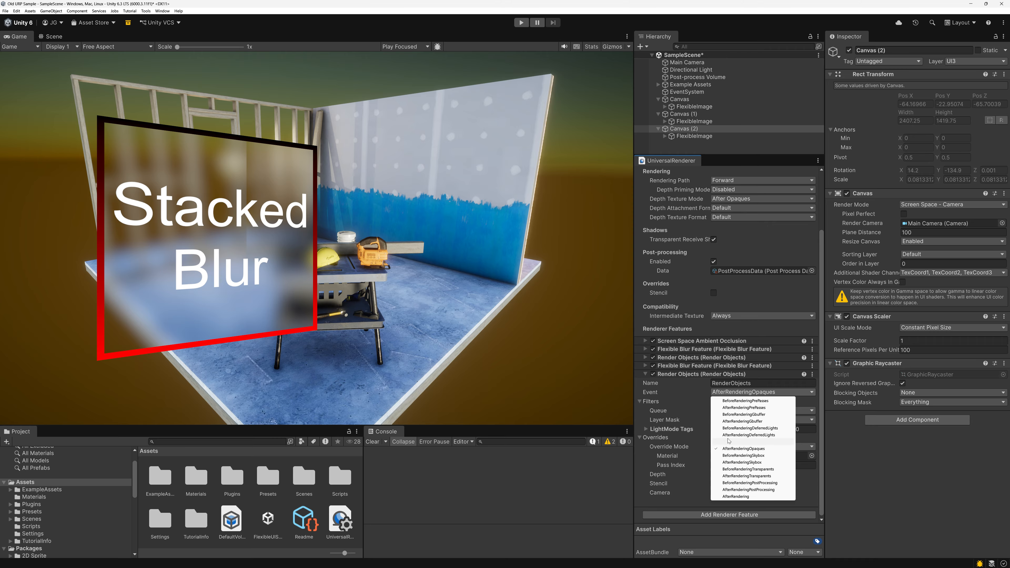
pyautogui.click(743, 493)
pyautogui.click(724, 410)
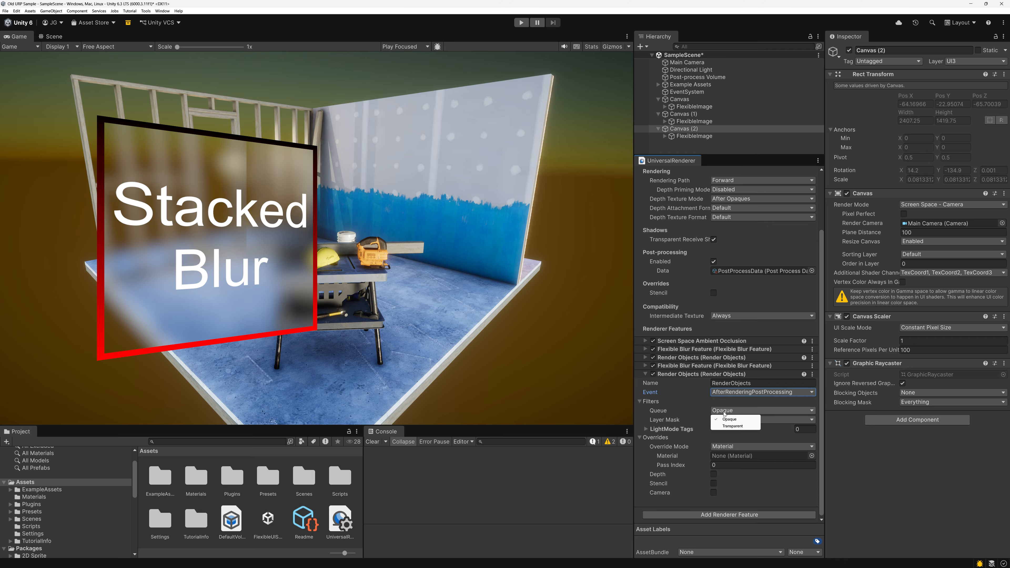
pyautogui.click(731, 427)
pyautogui.click(732, 420)
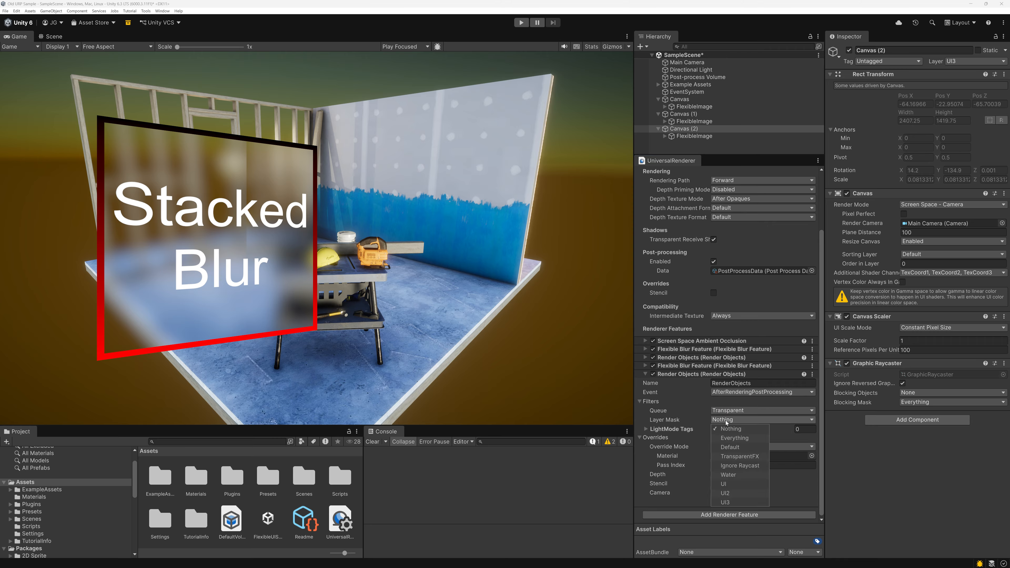
pyautogui.click(725, 493)
pyautogui.click(678, 422)
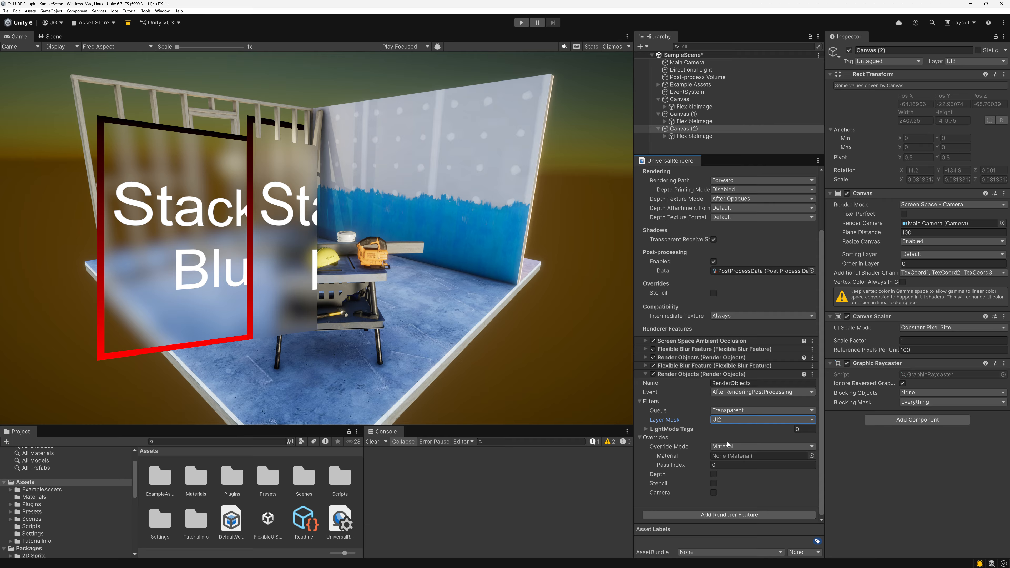
# Enable the depth override on the UI2 Render Objects feature with Depth Test set to Always, and collapse the feature.
pyautogui.click(713, 474)
pyautogui.click(735, 492)
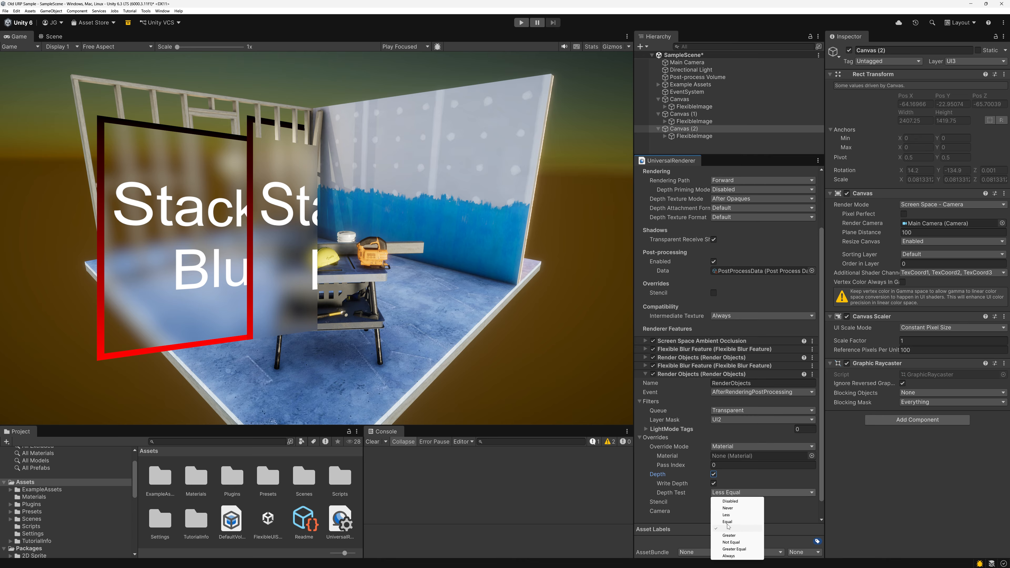
pyautogui.click(729, 555)
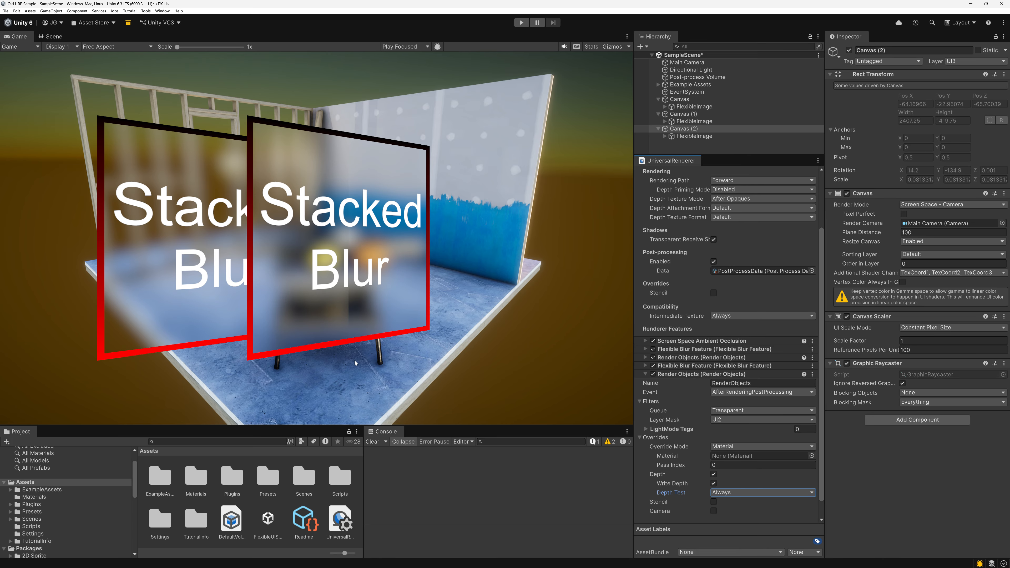
pyautogui.click(646, 374)
# Add a third Flexible Blur Feature and a third Render Objects feature to the Universal Renderer.
pyautogui.click(675, 457)
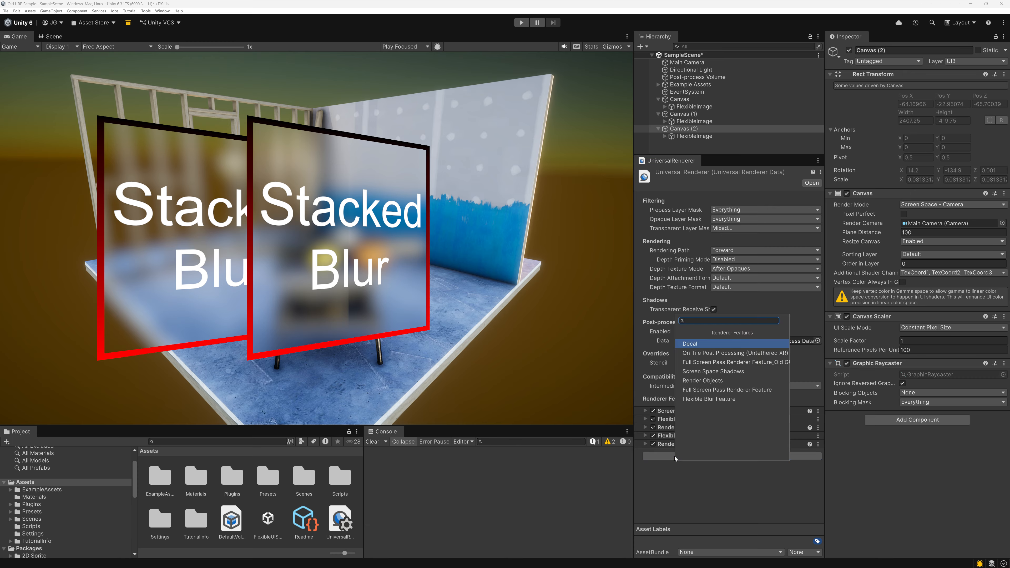
pyautogui.write('flex')
pyautogui.press('Return')
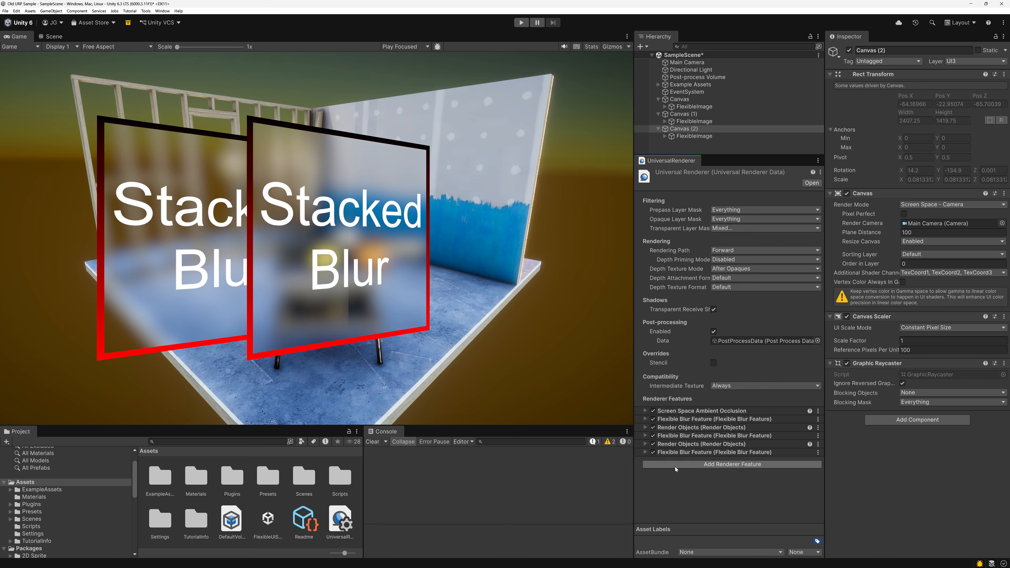
pyautogui.click(675, 467)
pyautogui.write('render')
pyautogui.press('Return')
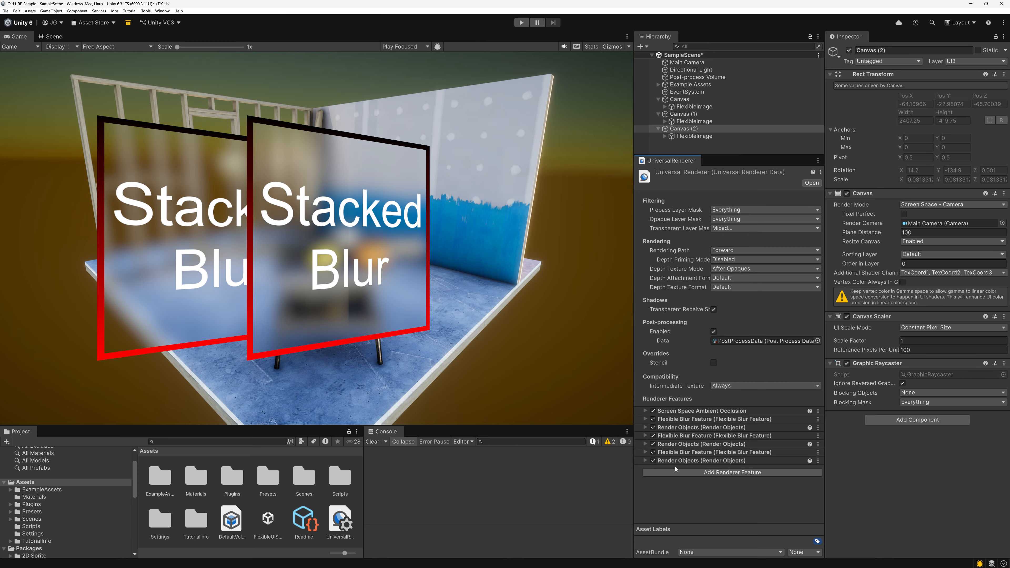
# Set the third Render Objects feature to the AfterRenderingPostProcessing event, Transparent queue and UI3 layer mask.
pyautogui.click(645, 460)
pyautogui.scroll(-3, 646, 462)
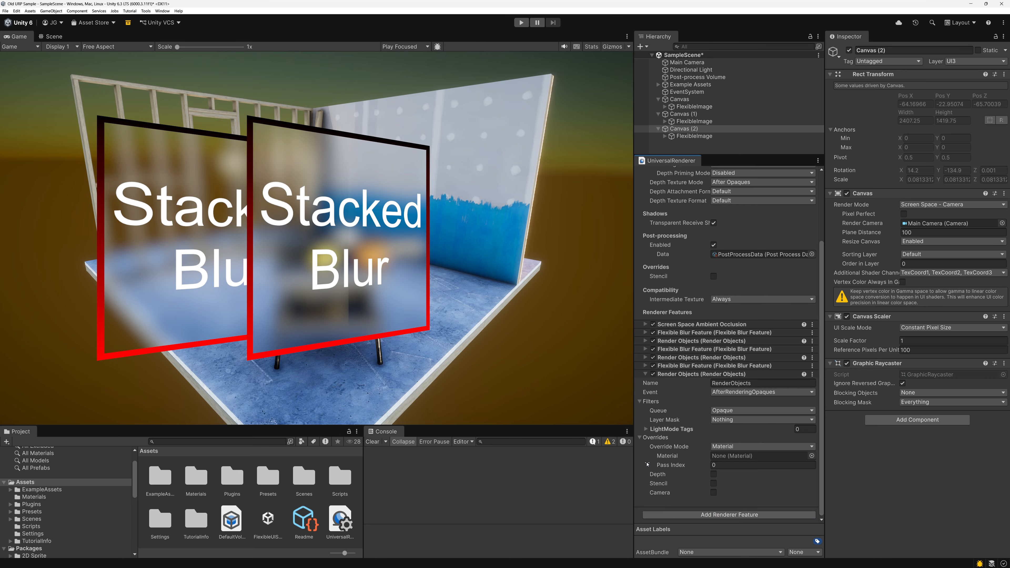
pyautogui.click(744, 392)
pyautogui.click(736, 491)
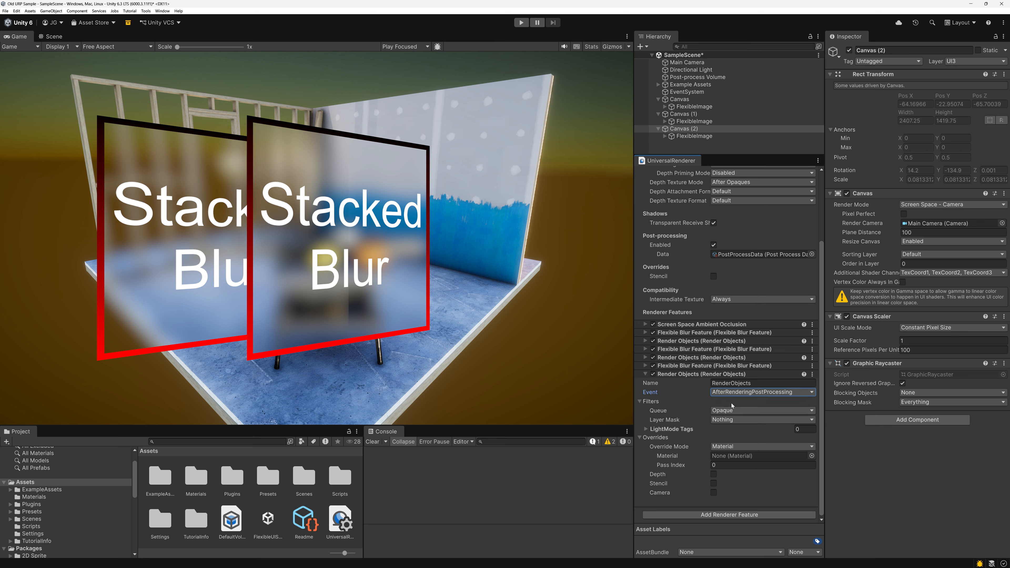
pyautogui.click(729, 410)
pyautogui.click(732, 427)
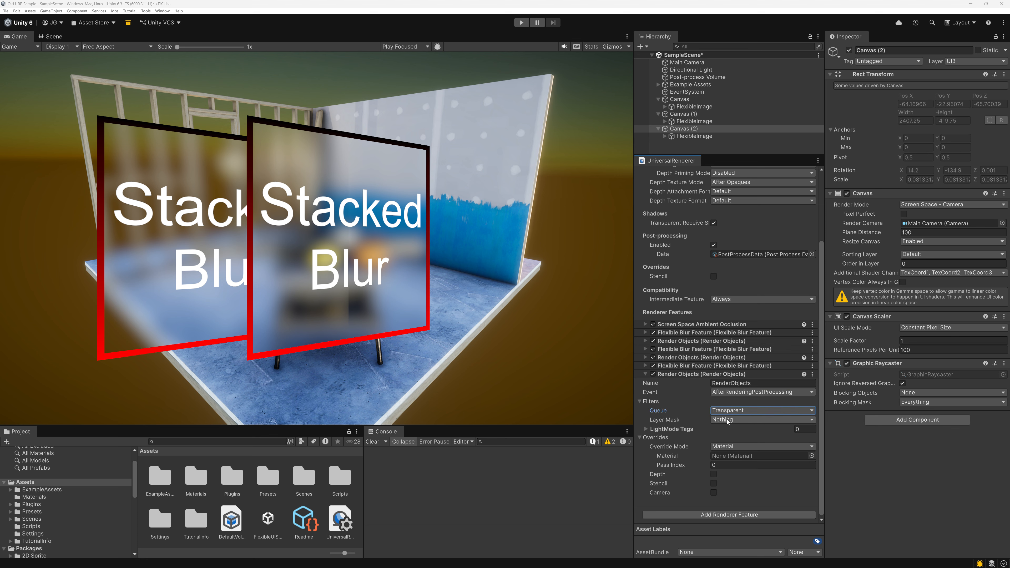
pyautogui.click(730, 419)
pyautogui.click(726, 502)
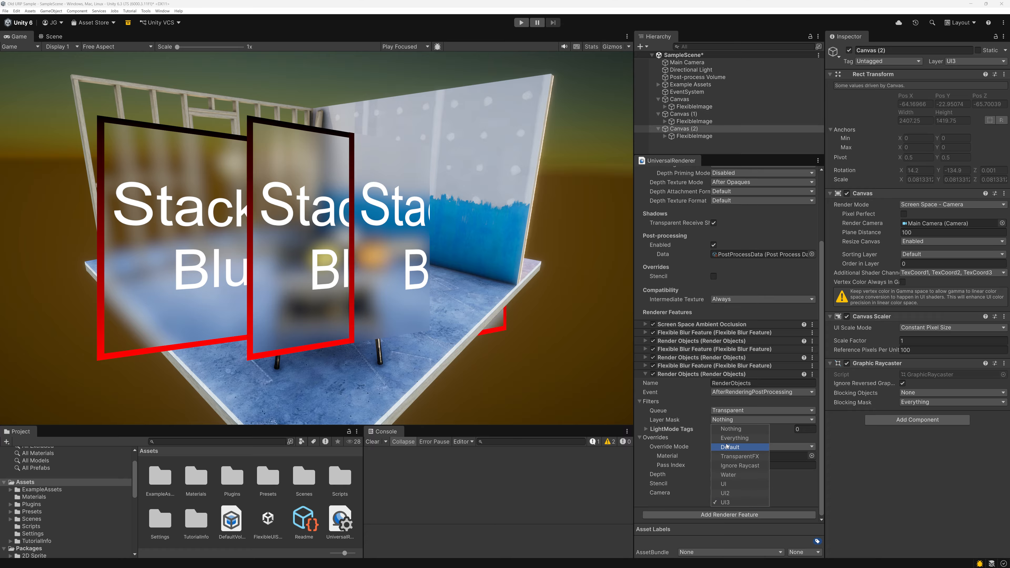
# Override depth on the UI3 Render Objects feature with Depth Test set to Always, and collapse the feature.
pyautogui.click(714, 475)
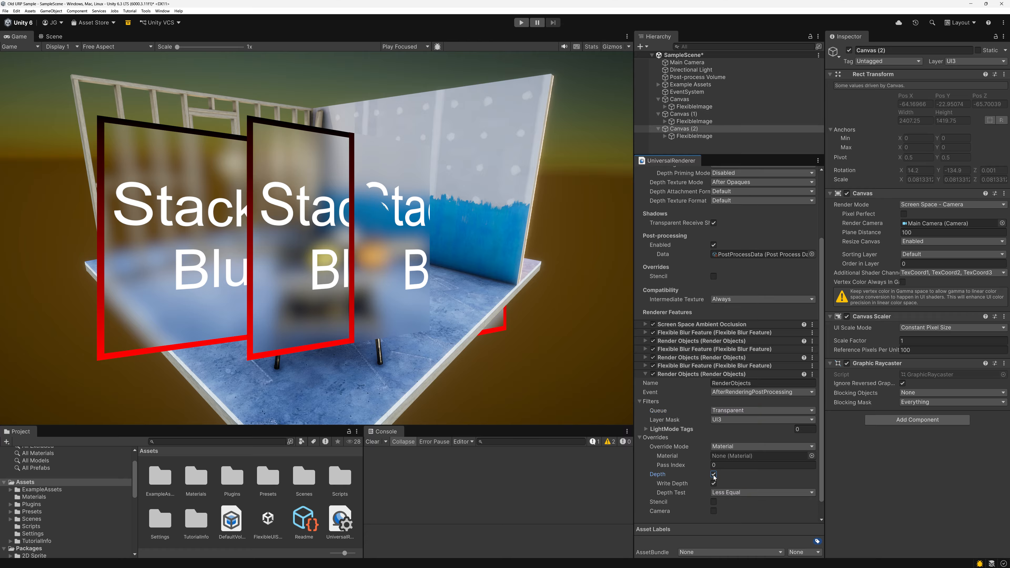
pyautogui.click(728, 492)
pyautogui.click(733, 556)
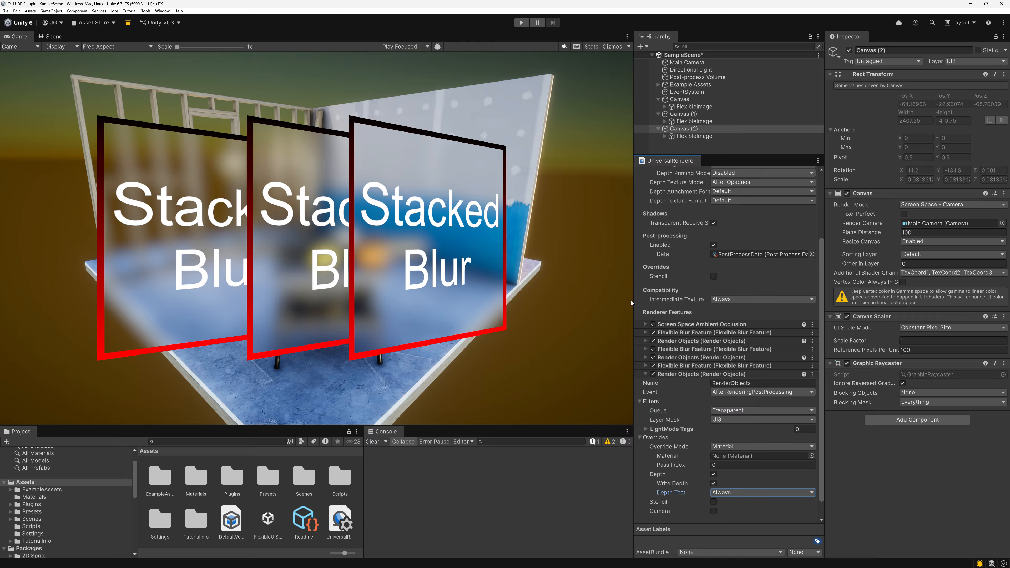
pyautogui.click(646, 375)
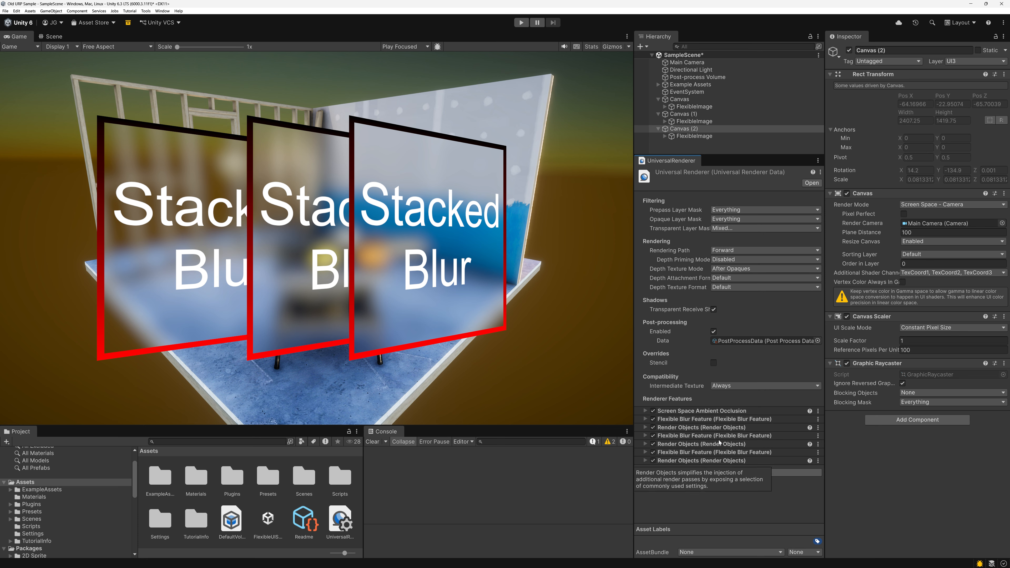
# Set Feature # to 1 on the FlexibleImage under Canvas (1).
pyautogui.click(682, 107)
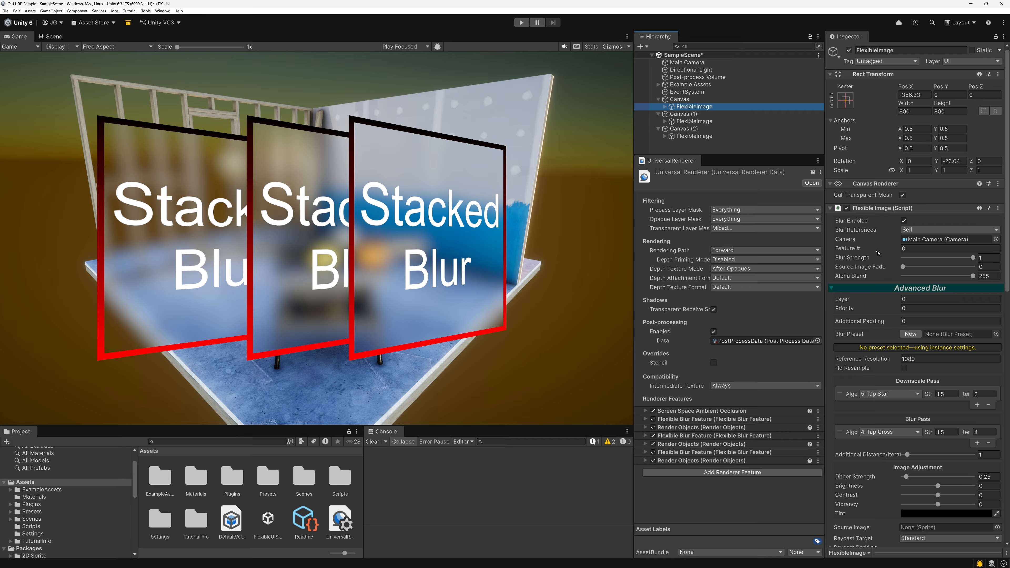
pyautogui.click(694, 121)
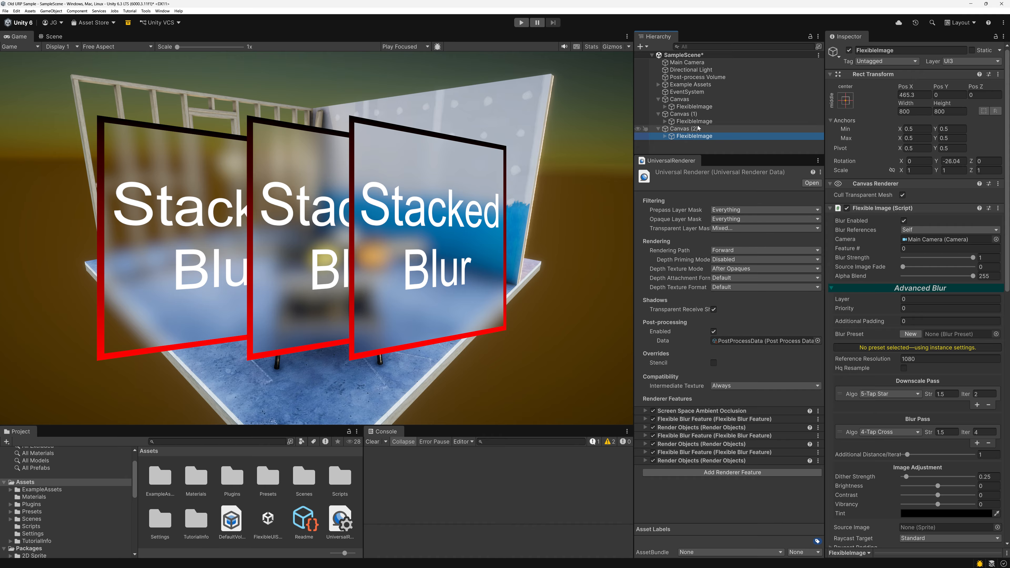
pyautogui.click(695, 107)
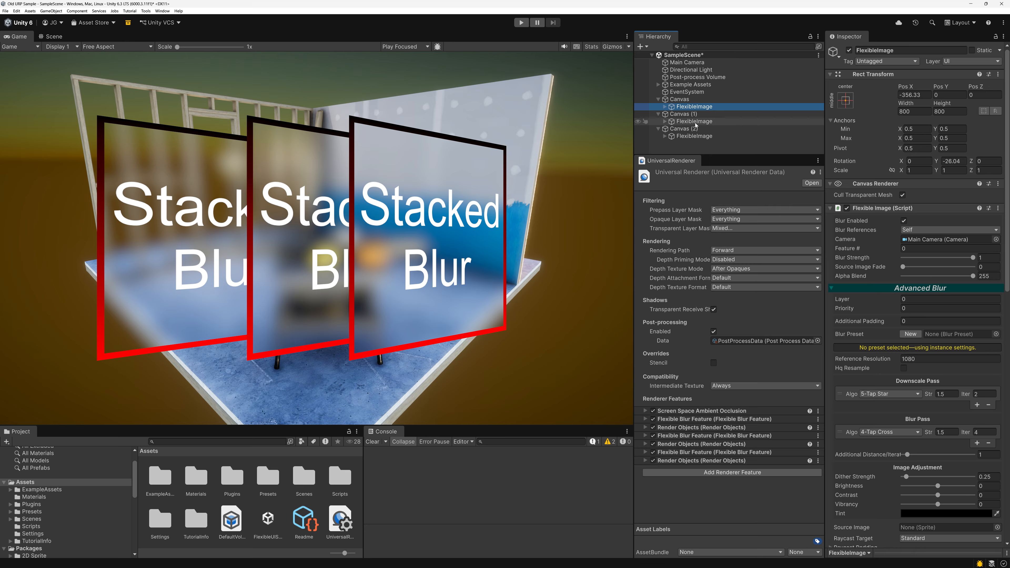
pyautogui.click(695, 123)
pyautogui.click(914, 248)
pyautogui.write('1')
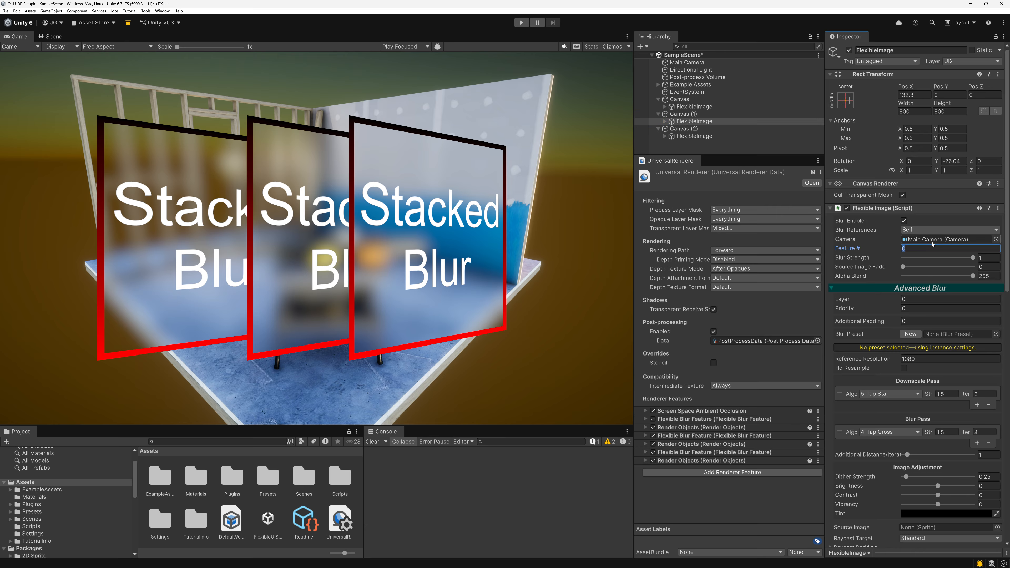
# Set Feature # to 2 on the FlexibleImage under Canvas (2).
pyautogui.click(711, 137)
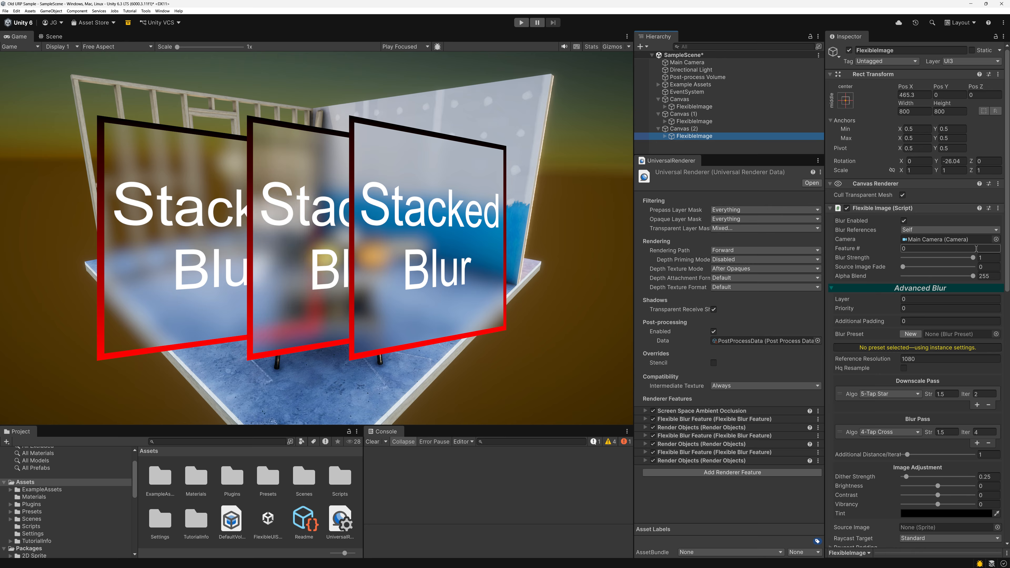
pyautogui.click(925, 251)
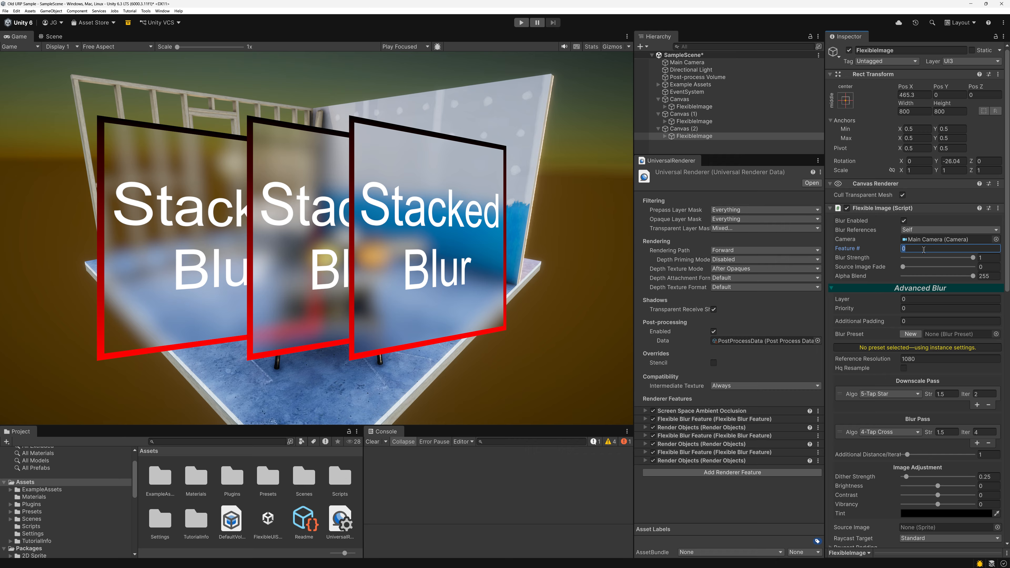
pyautogui.write('2')
pyautogui.click(384, 288)
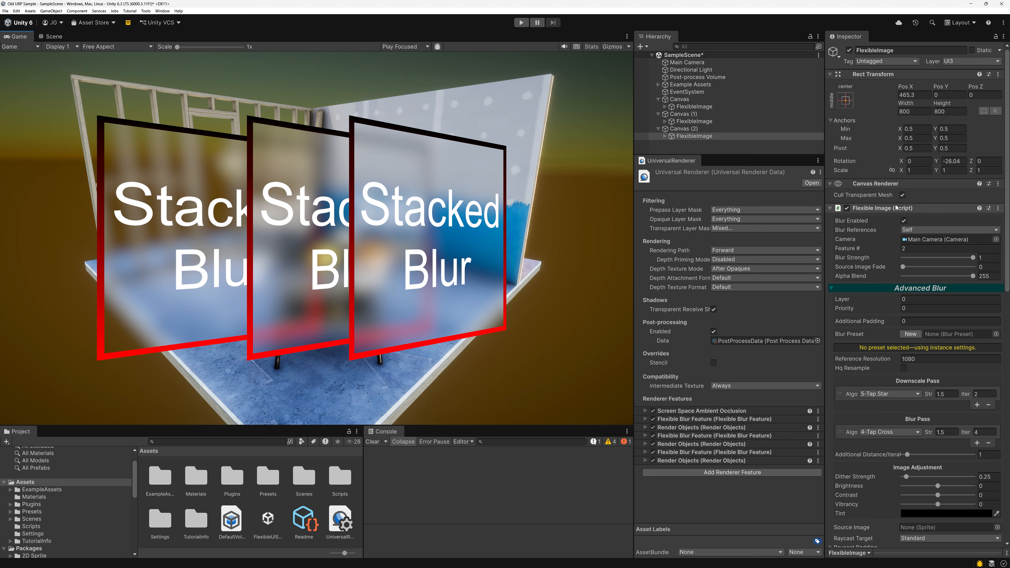
# Add a Blur Reference Provider to Canvas (2), assigning Main Camera as its camera and 2 as its Feature #.
pyautogui.click(686, 130)
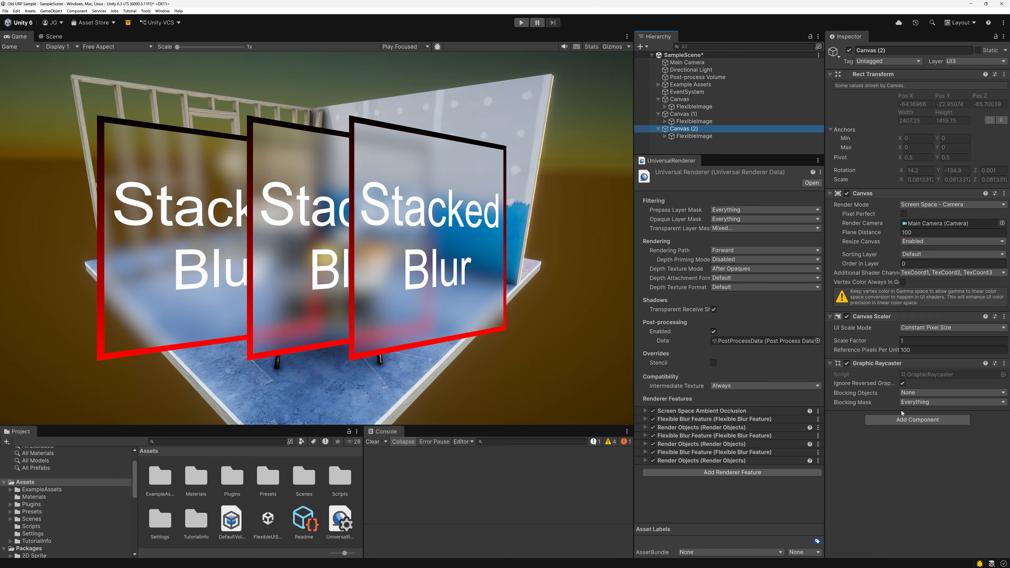
pyautogui.click(916, 418)
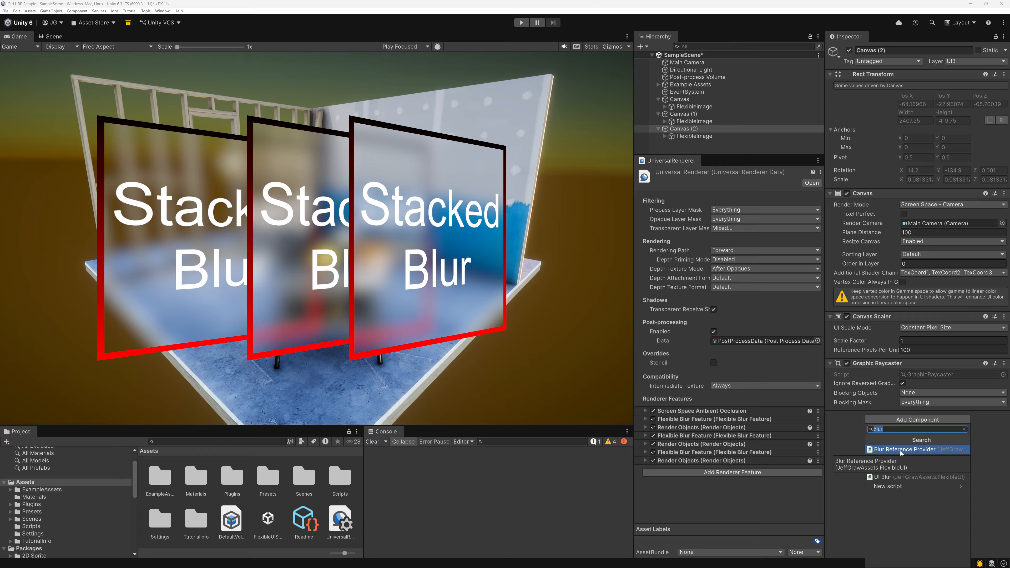
pyautogui.click(868, 450)
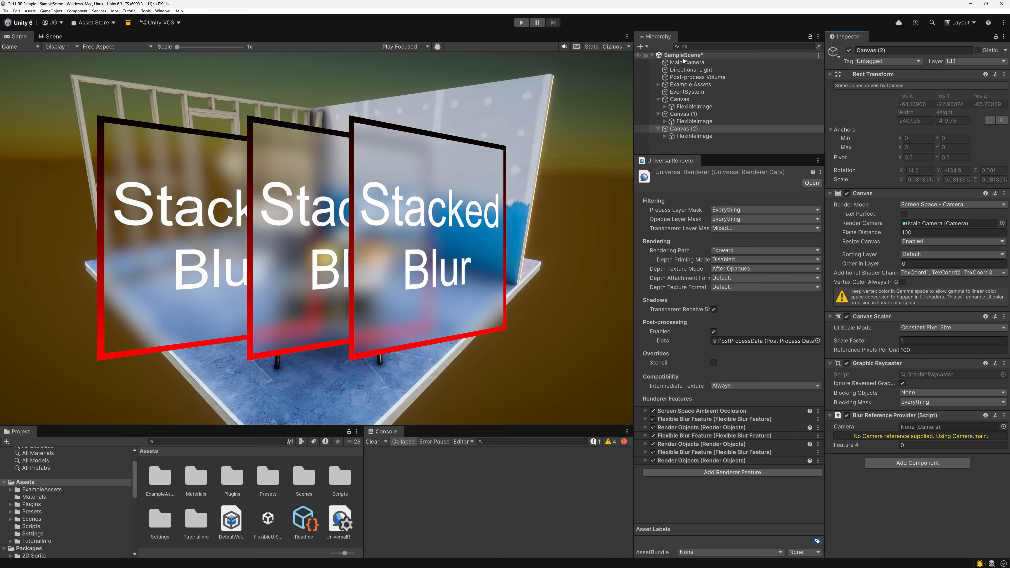
pyautogui.click(923, 428)
pyautogui.moveTo(923, 428); pyautogui.dragTo(923, 428)
pyautogui.click(919, 437)
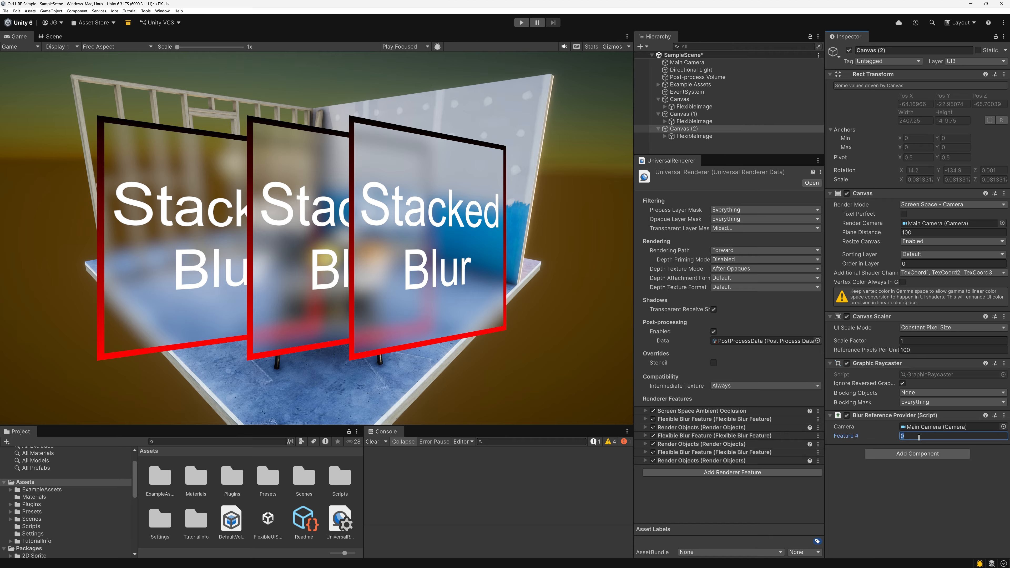
# Switch Blur References to Reference Provider on the FlexibleImage under Canvas (2).
pyautogui.click(693, 136)
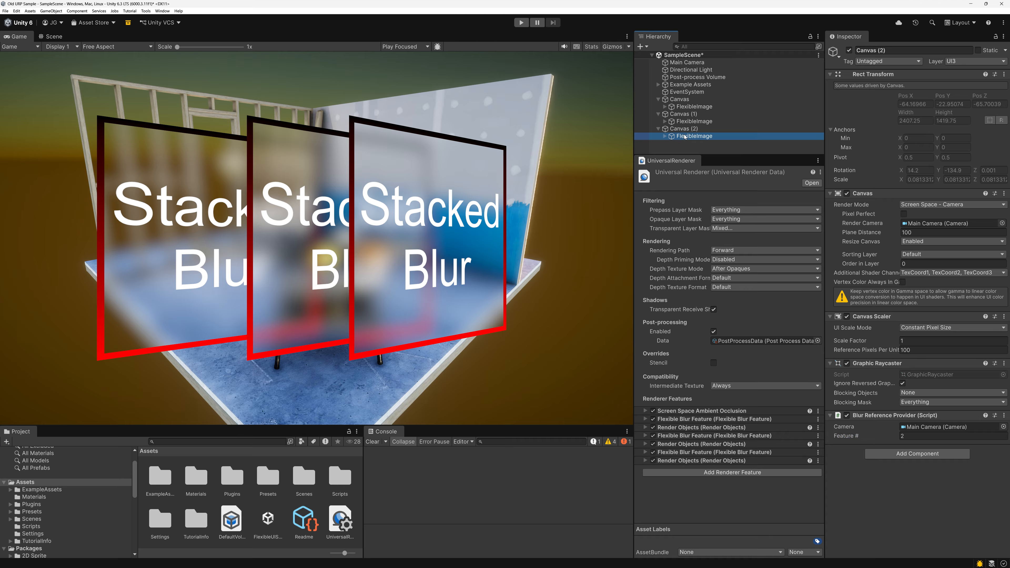
pyautogui.click(926, 229)
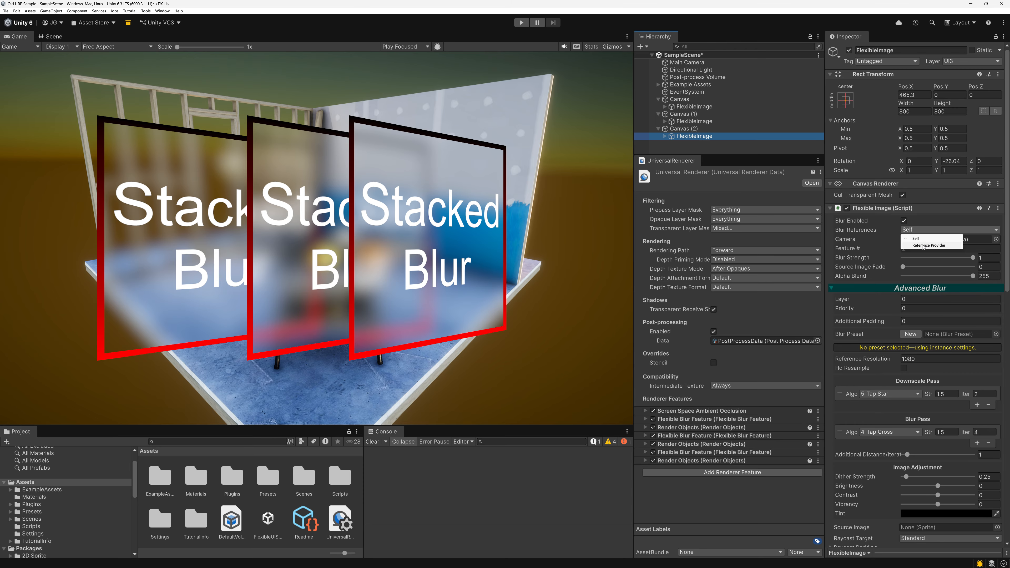
pyautogui.click(923, 246)
# Create a second Flexible Image under Canvas (2) with a width and height of 500.
pyautogui.click(684, 128)
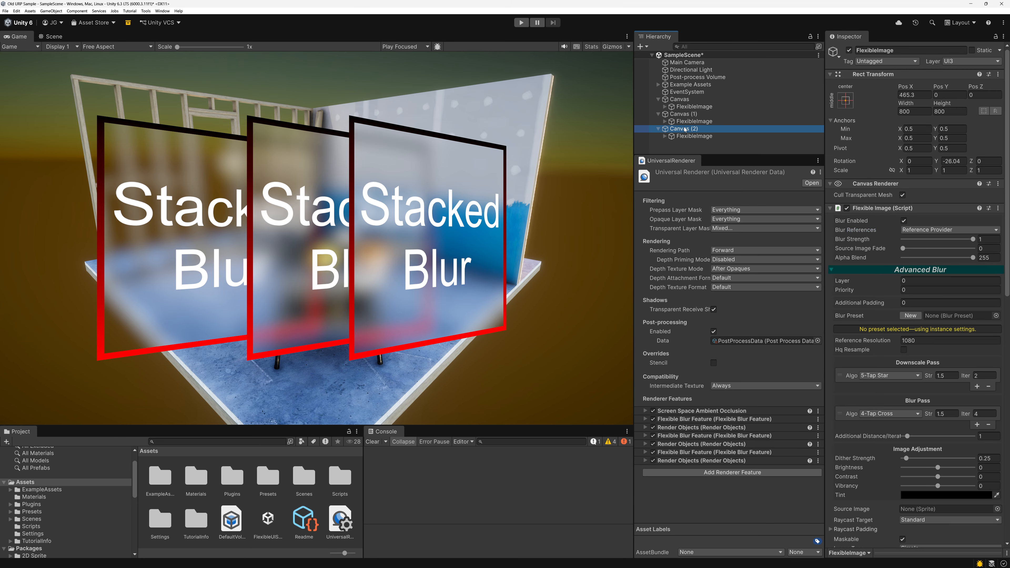
pyautogui.rightClick(685, 130)
pyautogui.moveTo(712, 298)
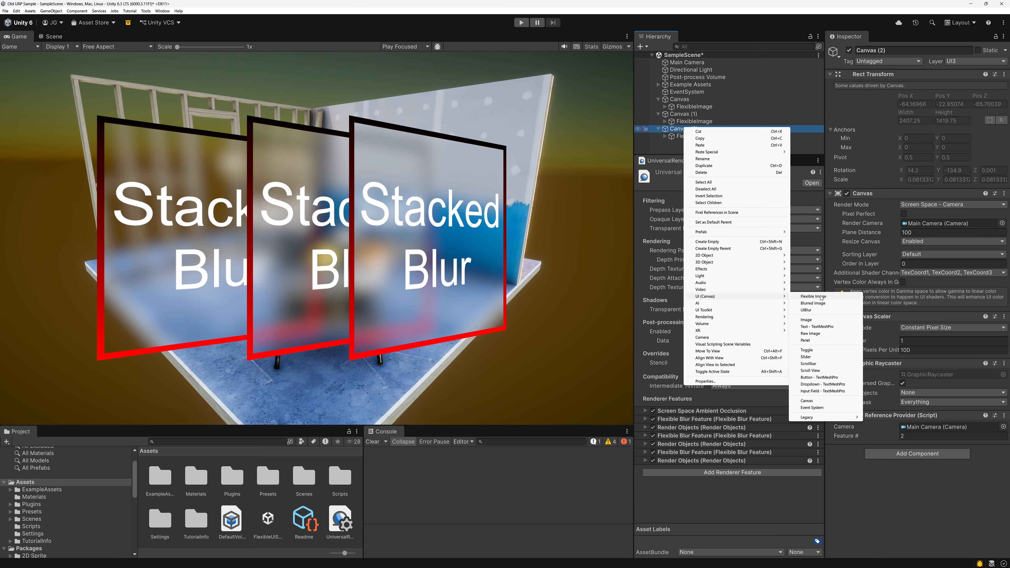
pyautogui.click(820, 300)
pyautogui.click(915, 112)
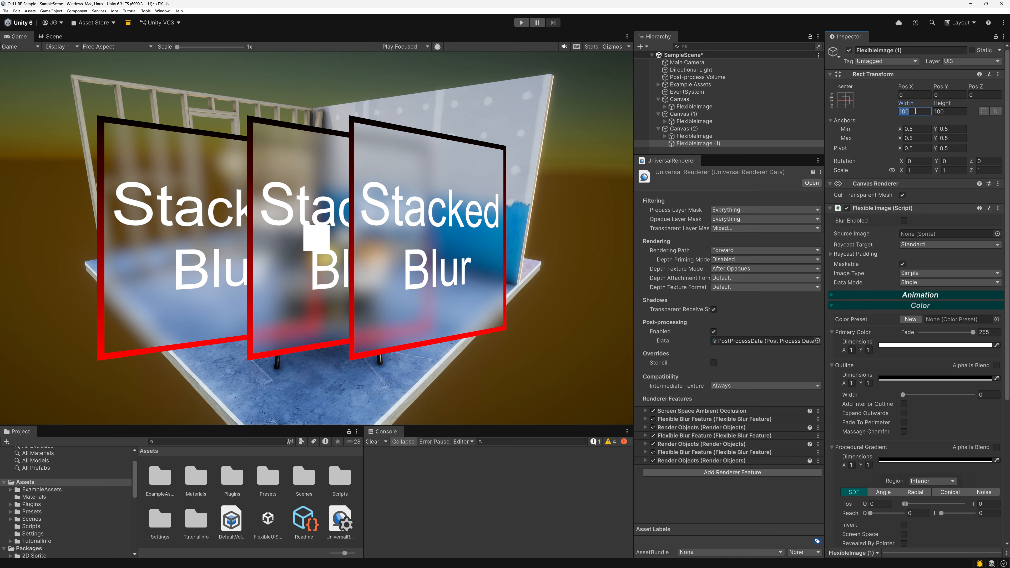
pyautogui.write('500')
pyautogui.press('Tab')
pyautogui.write('500')
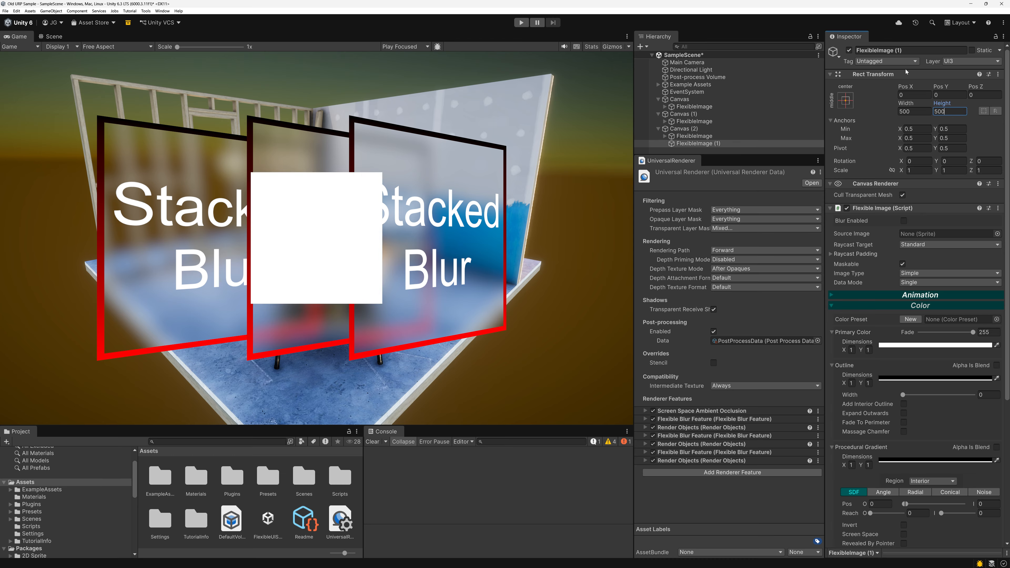
# Move the new image to Pos X -246.4 and rotate it to X 38.18 and Z -18.09.
pyautogui.moveTo(905, 86); pyautogui.dragTo(859, 143)
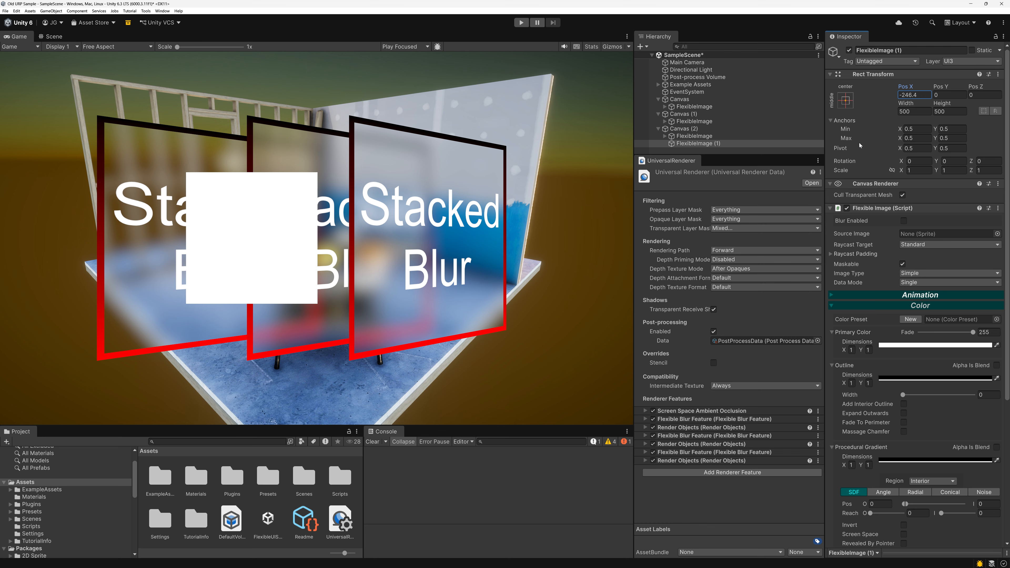
pyautogui.moveTo(971, 161); pyautogui.dragTo(47, 165)
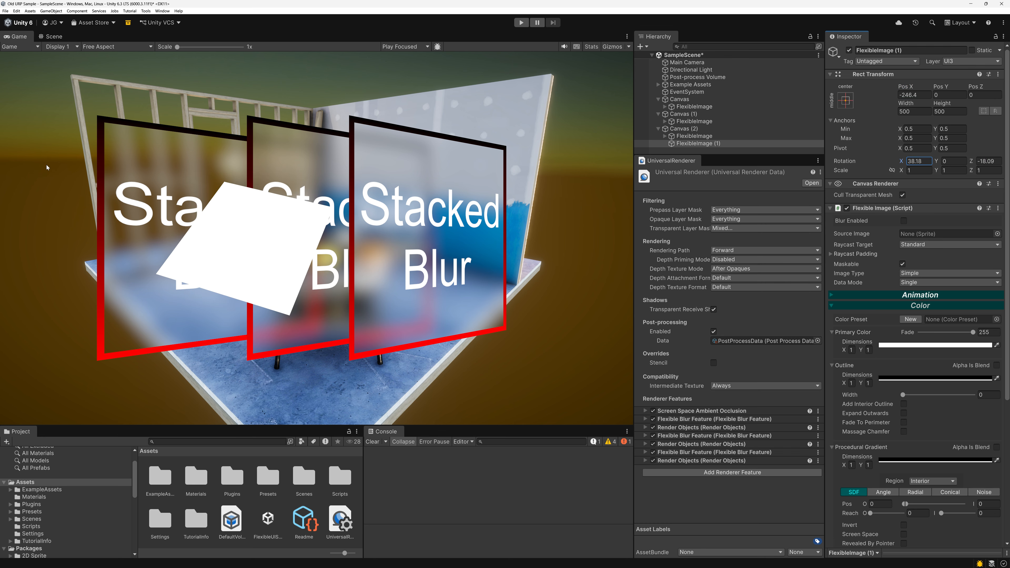
# Give the new image an outline width of 81 and enabled blur, with its Pos X at -315.92.
pyautogui.click(913, 394)
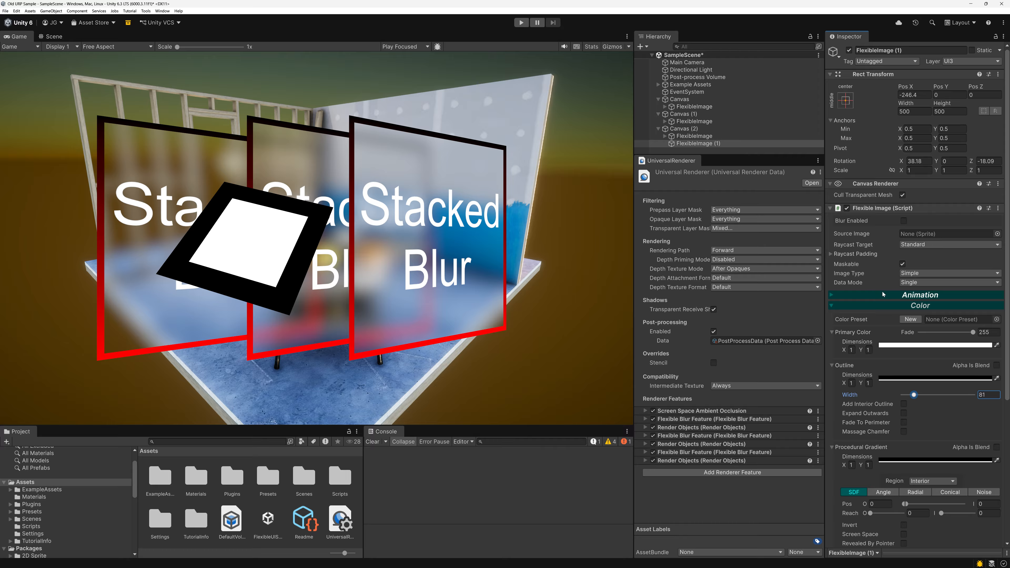
pyautogui.click(904, 221)
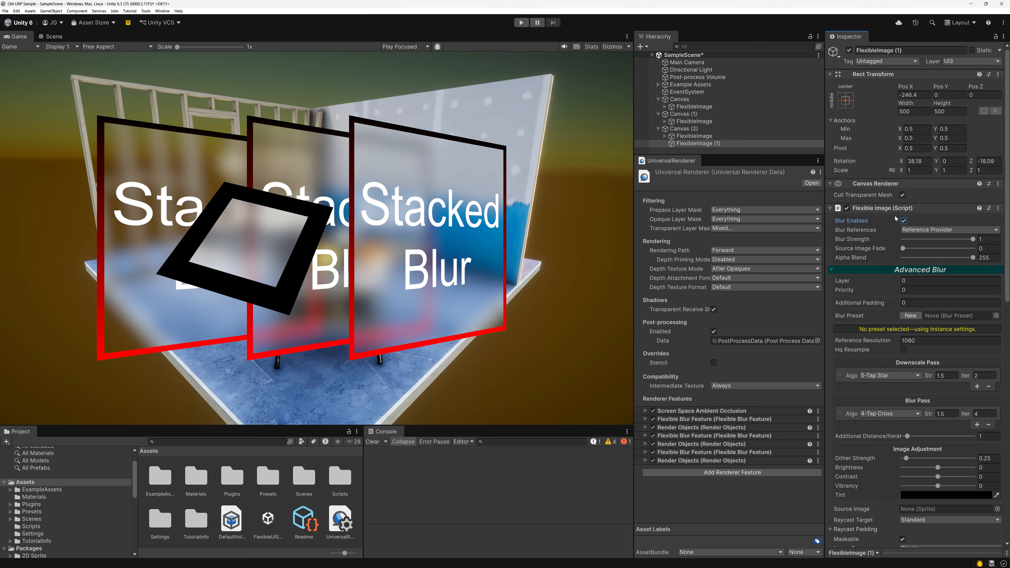
pyautogui.moveTo(906, 87); pyautogui.dragTo(626, 211)
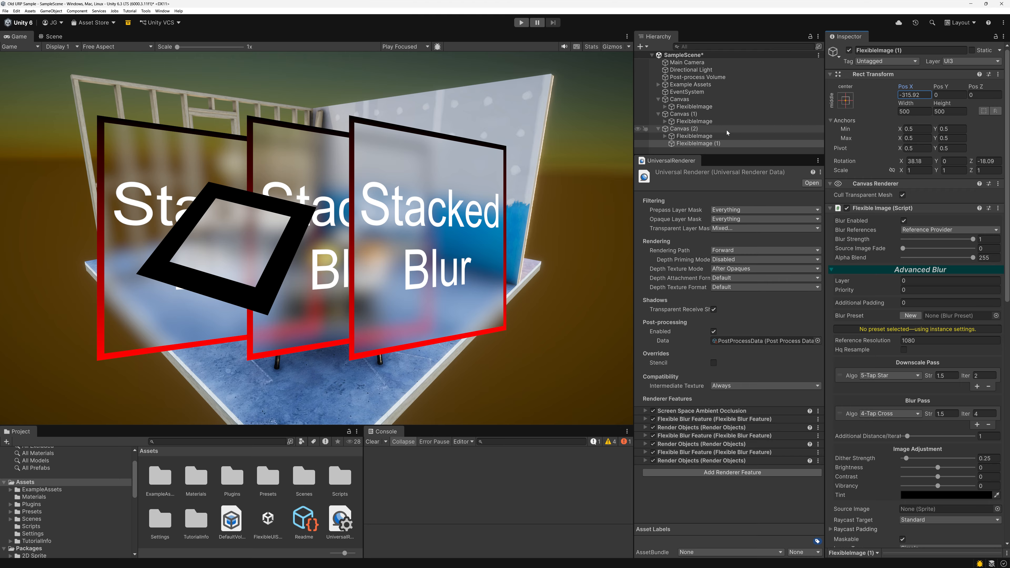
# Review the new image's layer options and the settings of the second and third Flexible Blur Features.
pyautogui.click(644, 461)
pyautogui.click(644, 460)
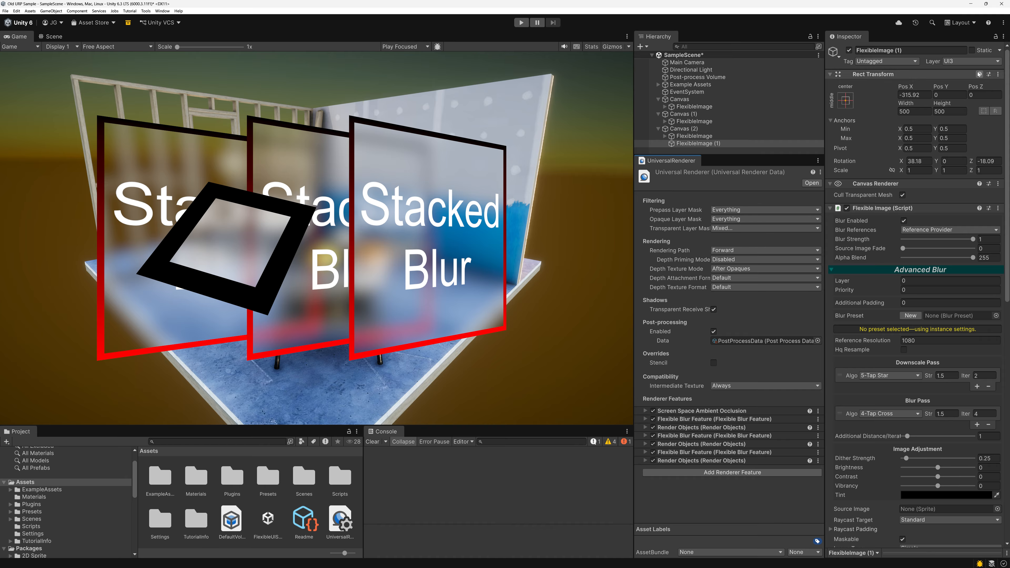
pyautogui.click(968, 62)
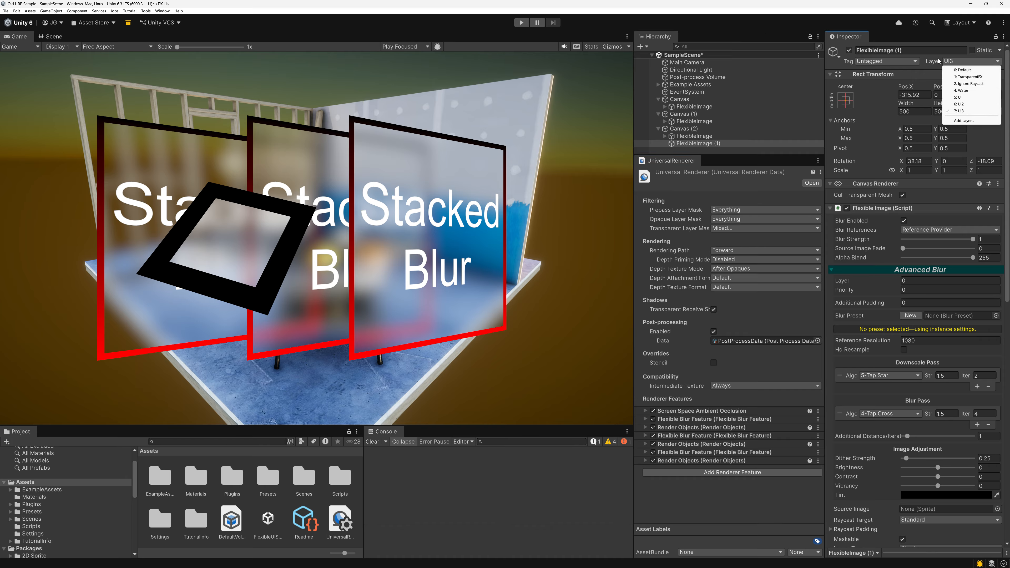
pyautogui.click(917, 60)
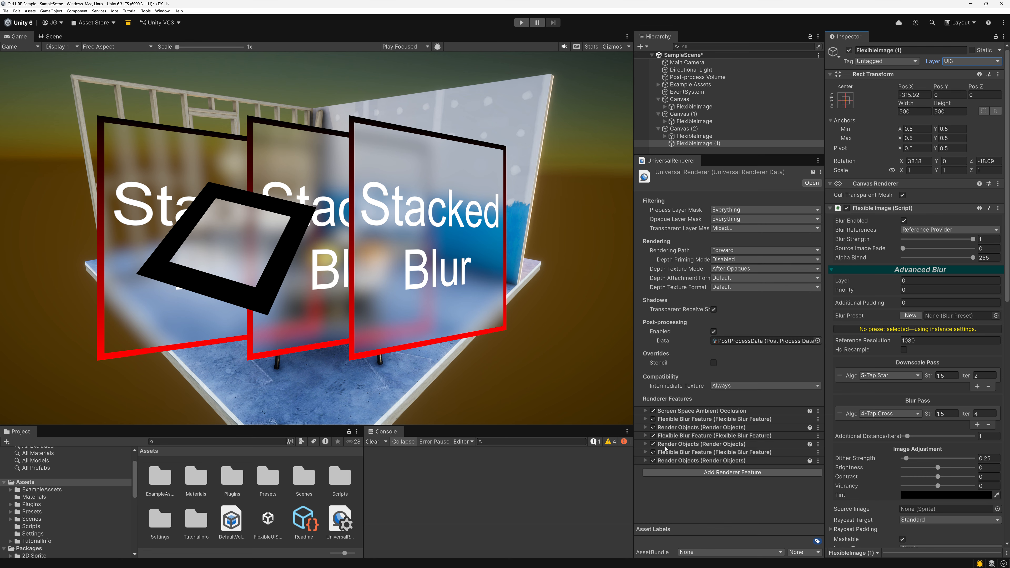
pyautogui.click(646, 453)
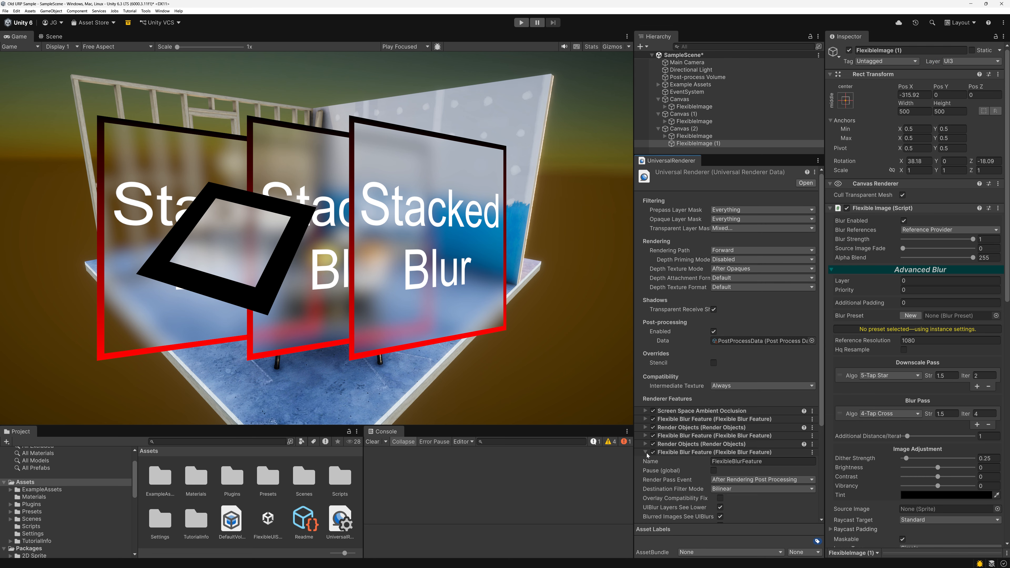
pyautogui.click(646, 436)
pyautogui.scroll(-6, 672, 443)
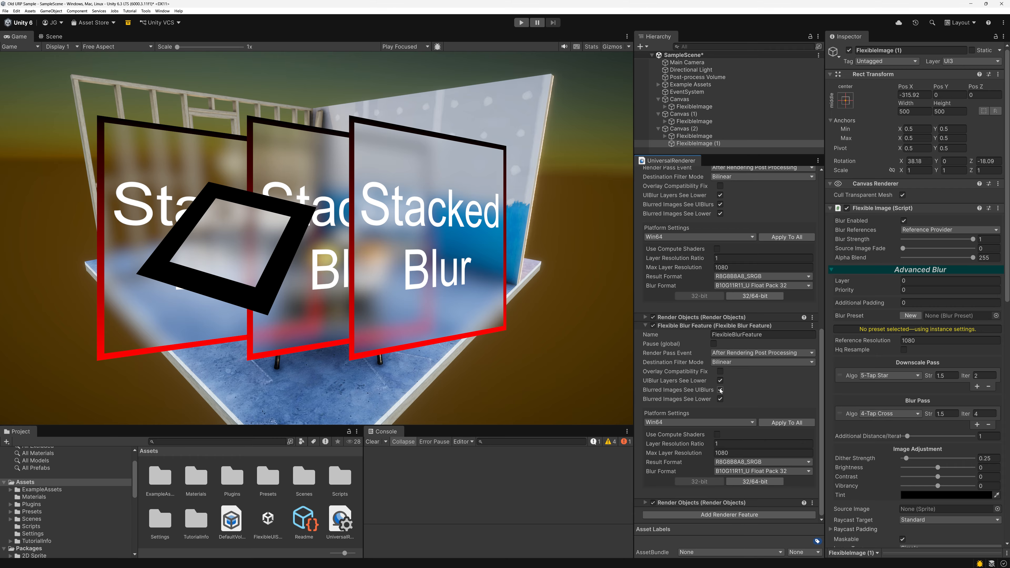
pyautogui.click(645, 325)
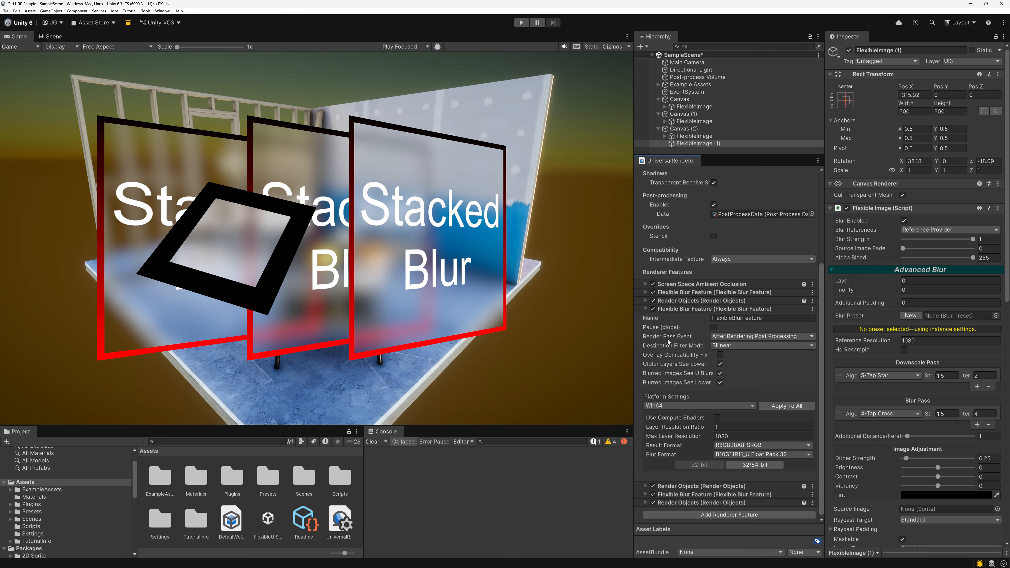
pyautogui.click(645, 309)
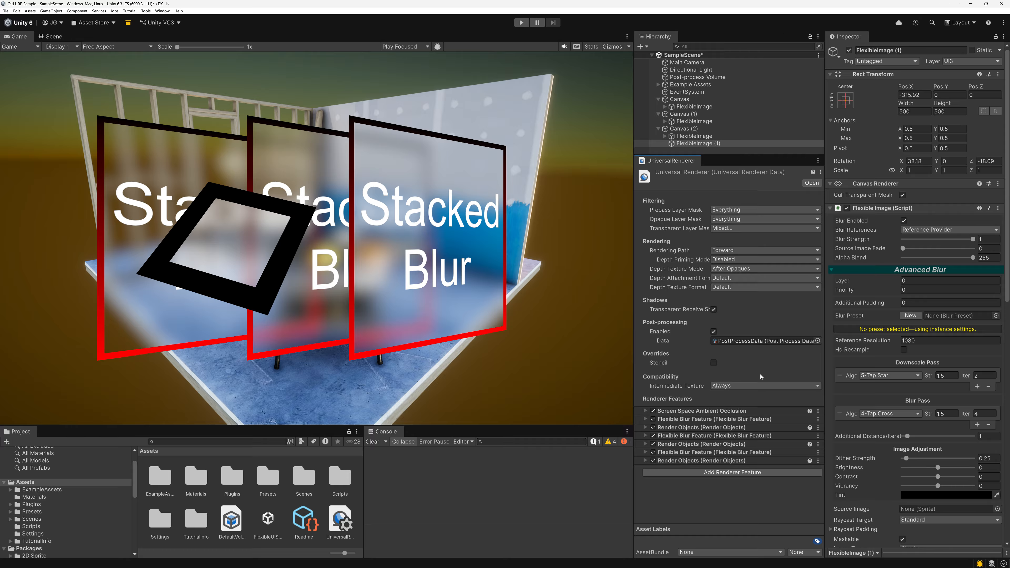
# Select the Main Camera and collapse all three canvases in the scene hierarchy.
pyautogui.click(687, 63)
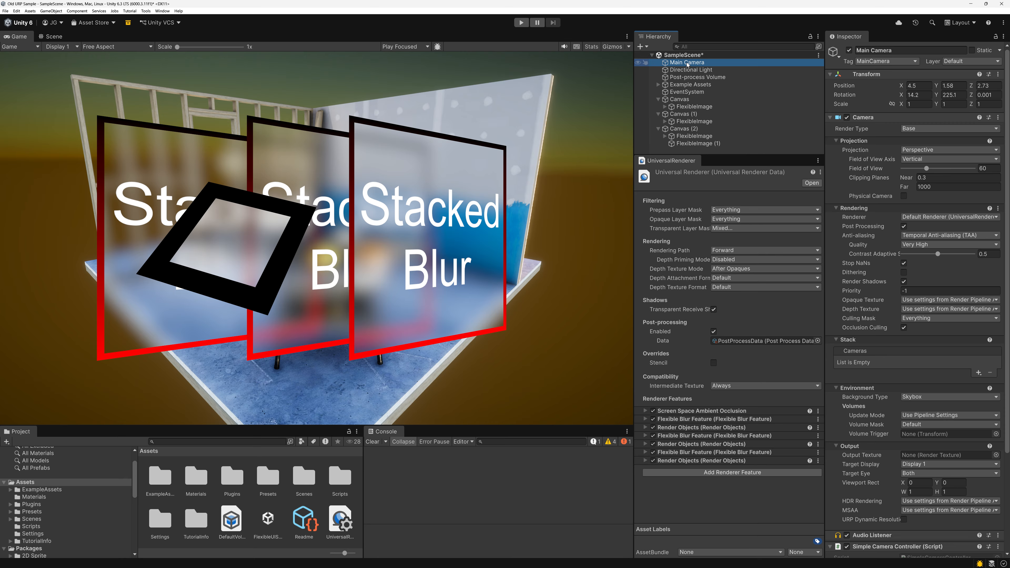
pyautogui.click(657, 128)
pyautogui.click(658, 114)
pyautogui.click(658, 99)
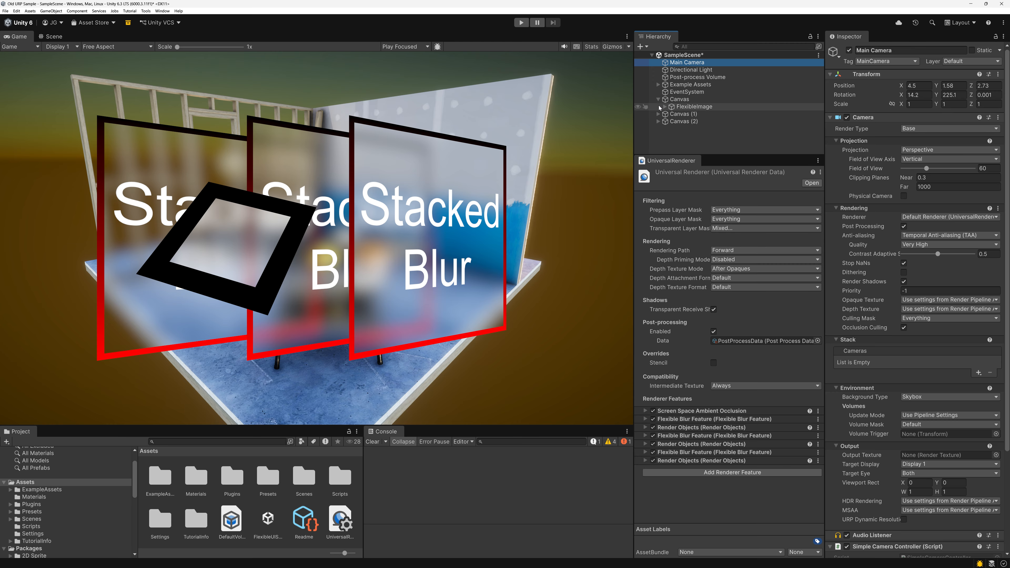
pyautogui.click(659, 106)
pyautogui.click(659, 108)
pyautogui.click(658, 114)
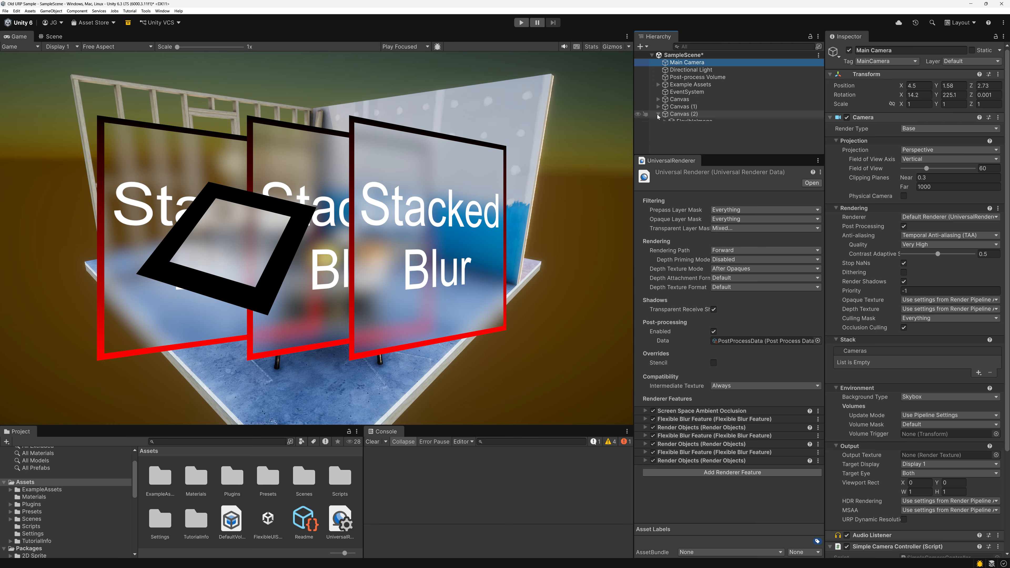
pyautogui.click(658, 114)
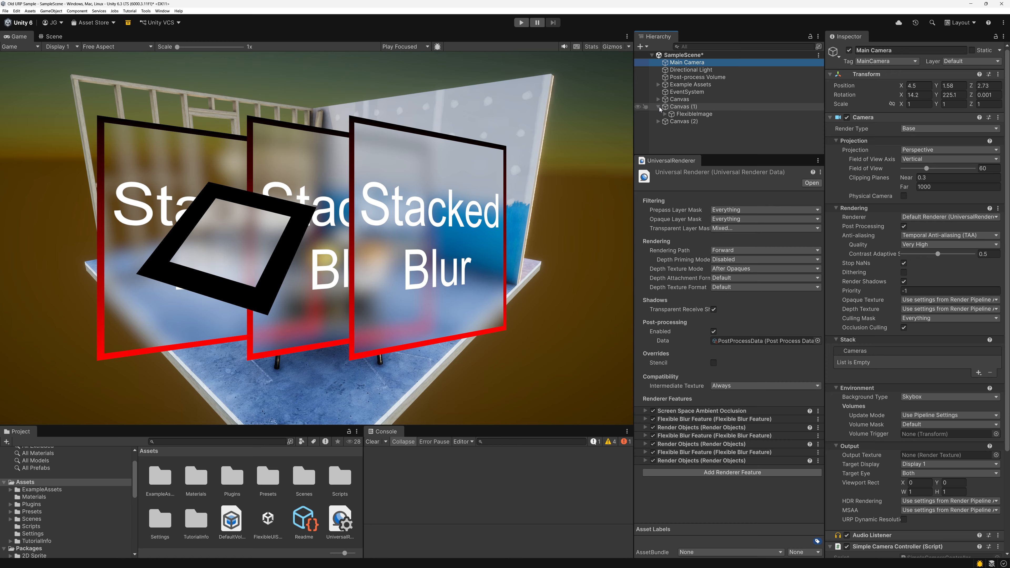
pyautogui.click(658, 100)
pyautogui.click(659, 99)
pyautogui.click(683, 70)
pyautogui.click(683, 77)
pyautogui.click(684, 70)
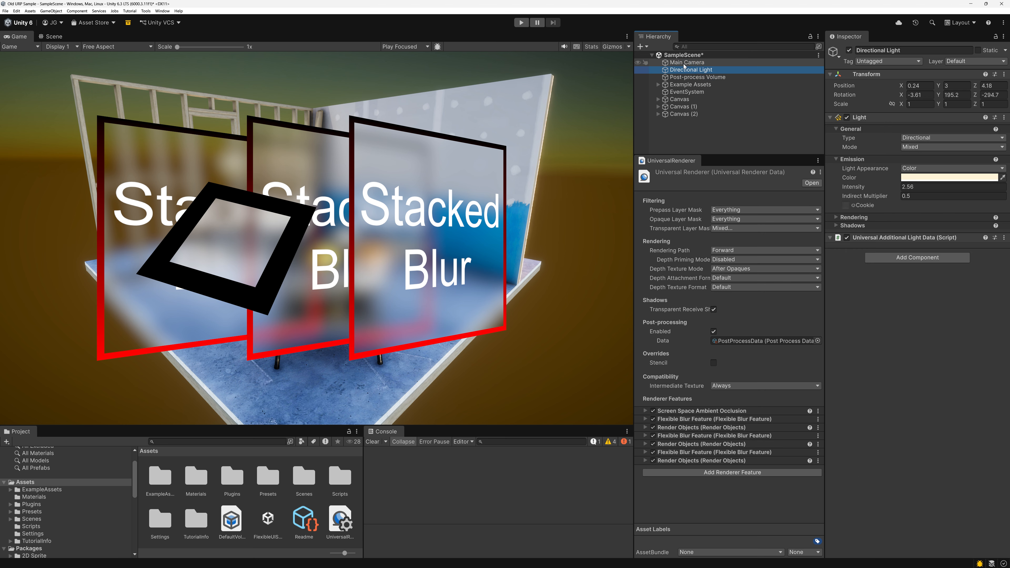
pyautogui.click(684, 62)
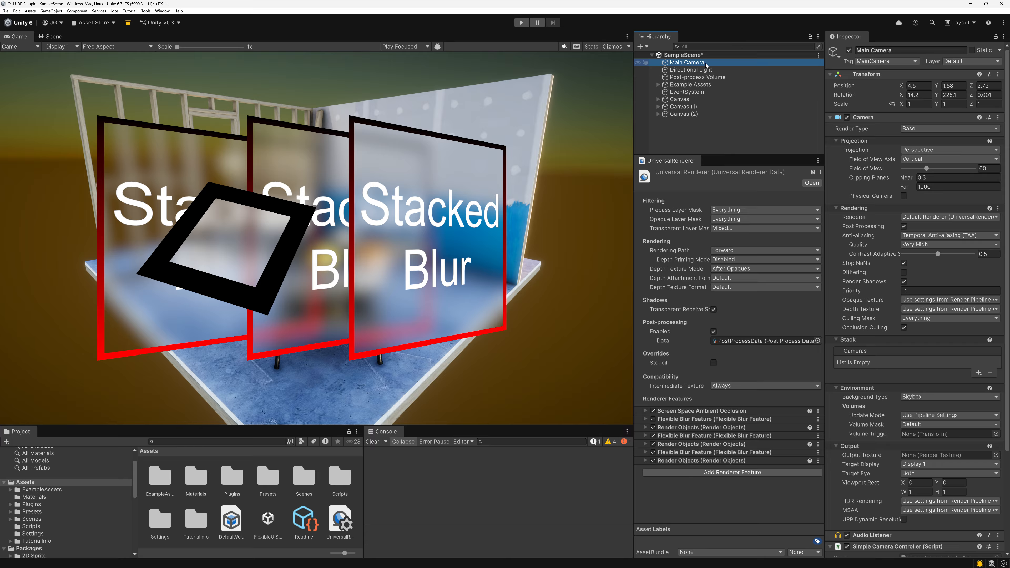
pyautogui.click(705, 70)
pyautogui.click(704, 65)
pyautogui.click(477, 258)
# Review which images each of the three canvases contains in the scene hierarchy, leaving every canvas collapsed.
pyautogui.click(658, 114)
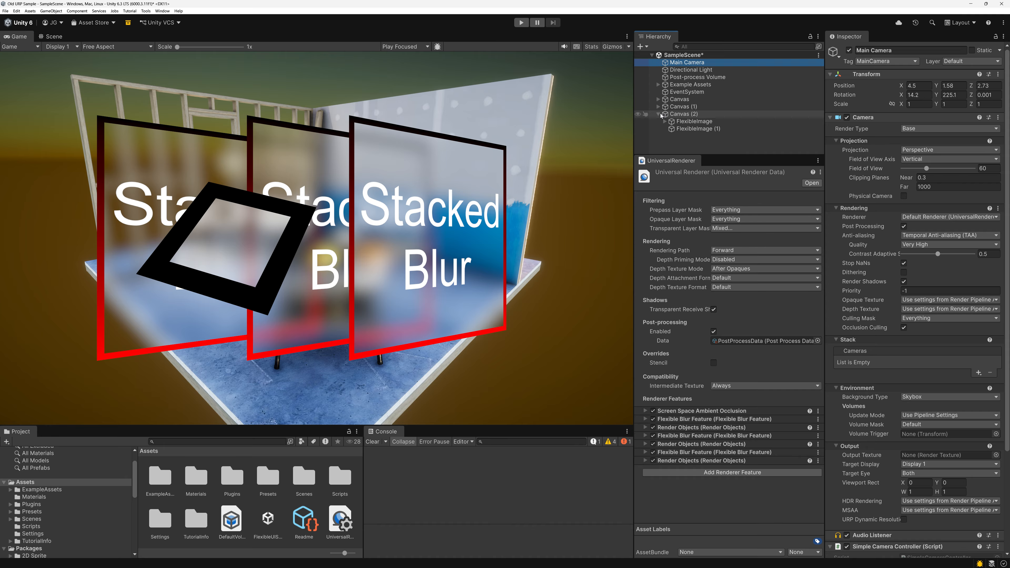
pyautogui.click(659, 115)
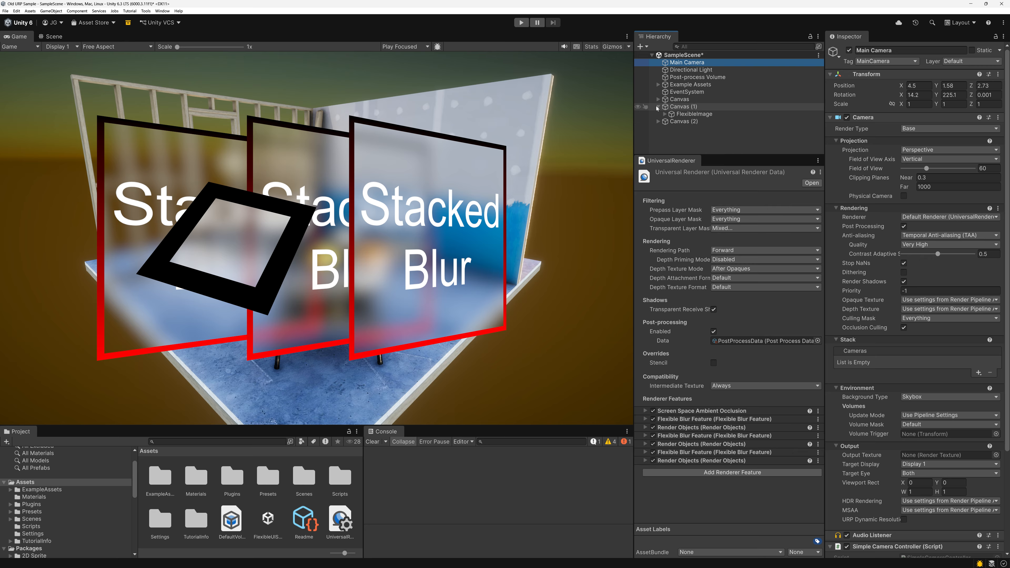
pyautogui.click(659, 114)
pyautogui.click(658, 114)
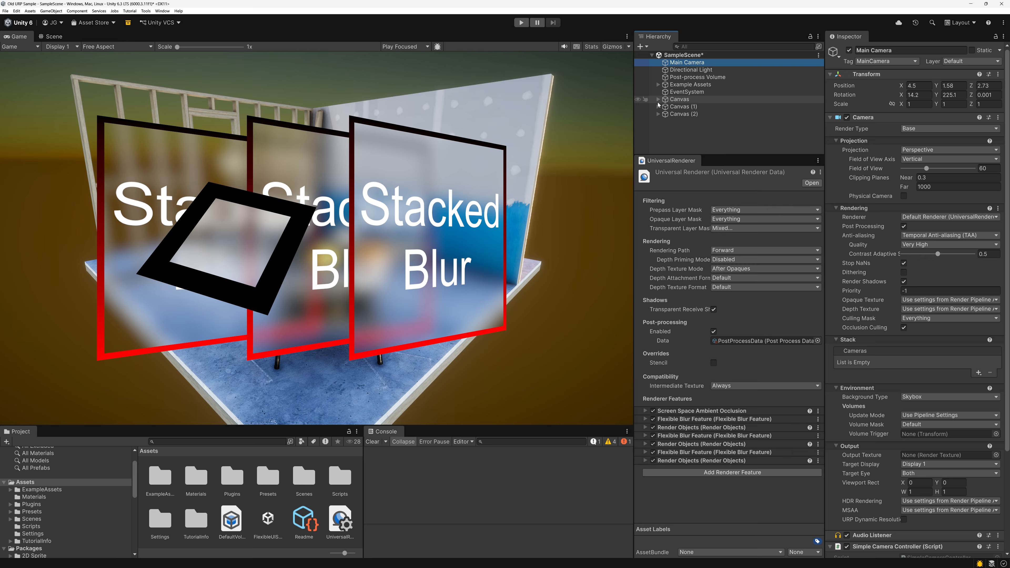
pyautogui.click(659, 108)
pyautogui.click(658, 109)
pyautogui.click(658, 114)
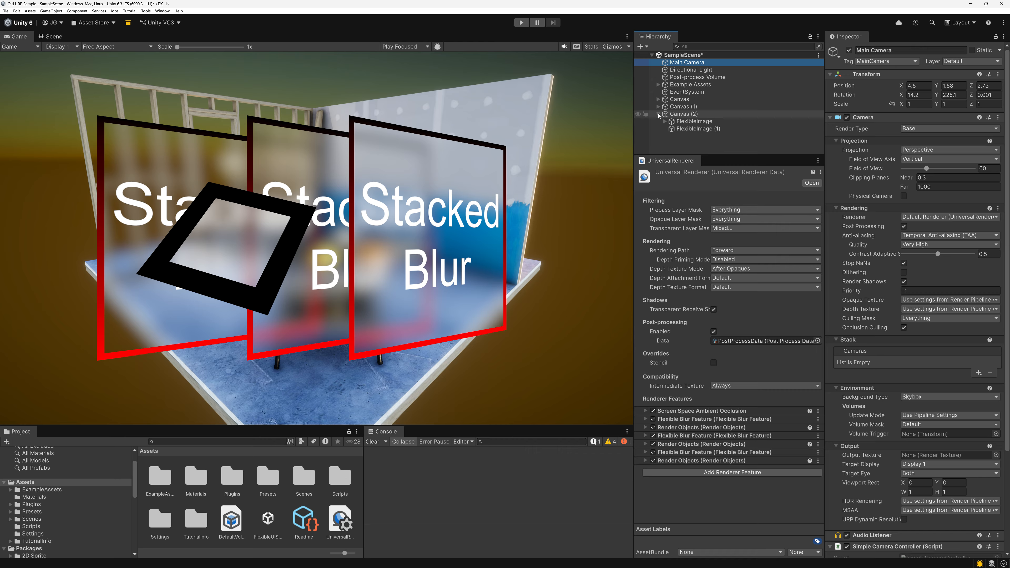
pyautogui.click(659, 113)
pyautogui.click(659, 108)
pyautogui.click(659, 108)
pyautogui.click(659, 100)
pyautogui.click(659, 100)
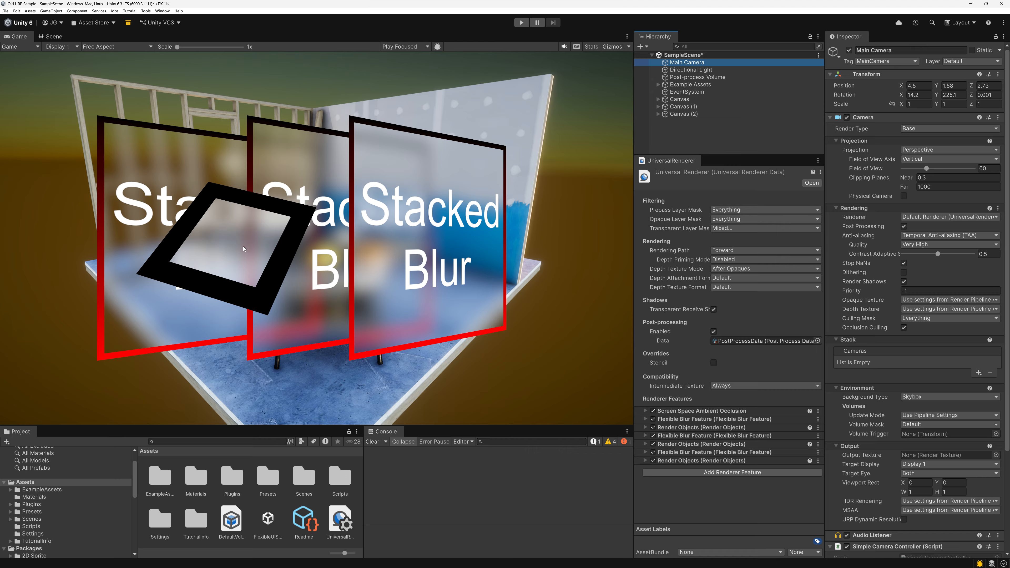
pyautogui.click(658, 107)
pyautogui.click(658, 107)
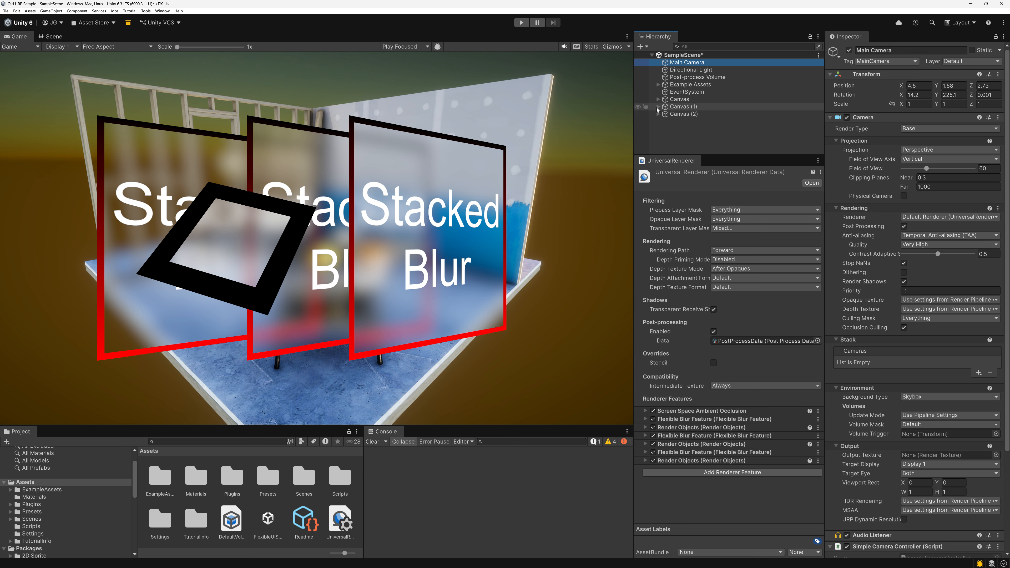
pyautogui.click(657, 108)
pyautogui.click(657, 107)
pyautogui.click(658, 100)
pyautogui.click(658, 100)
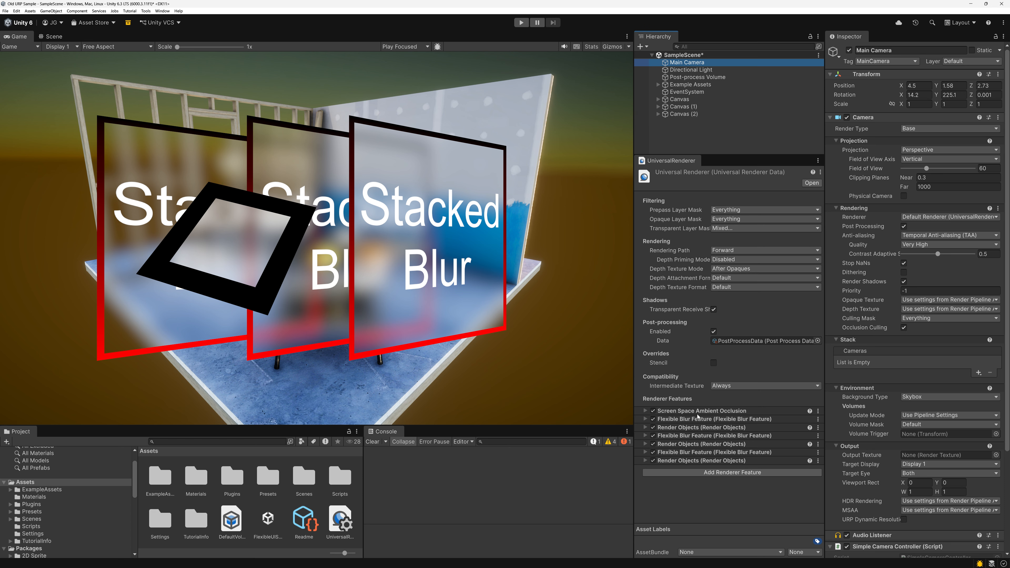